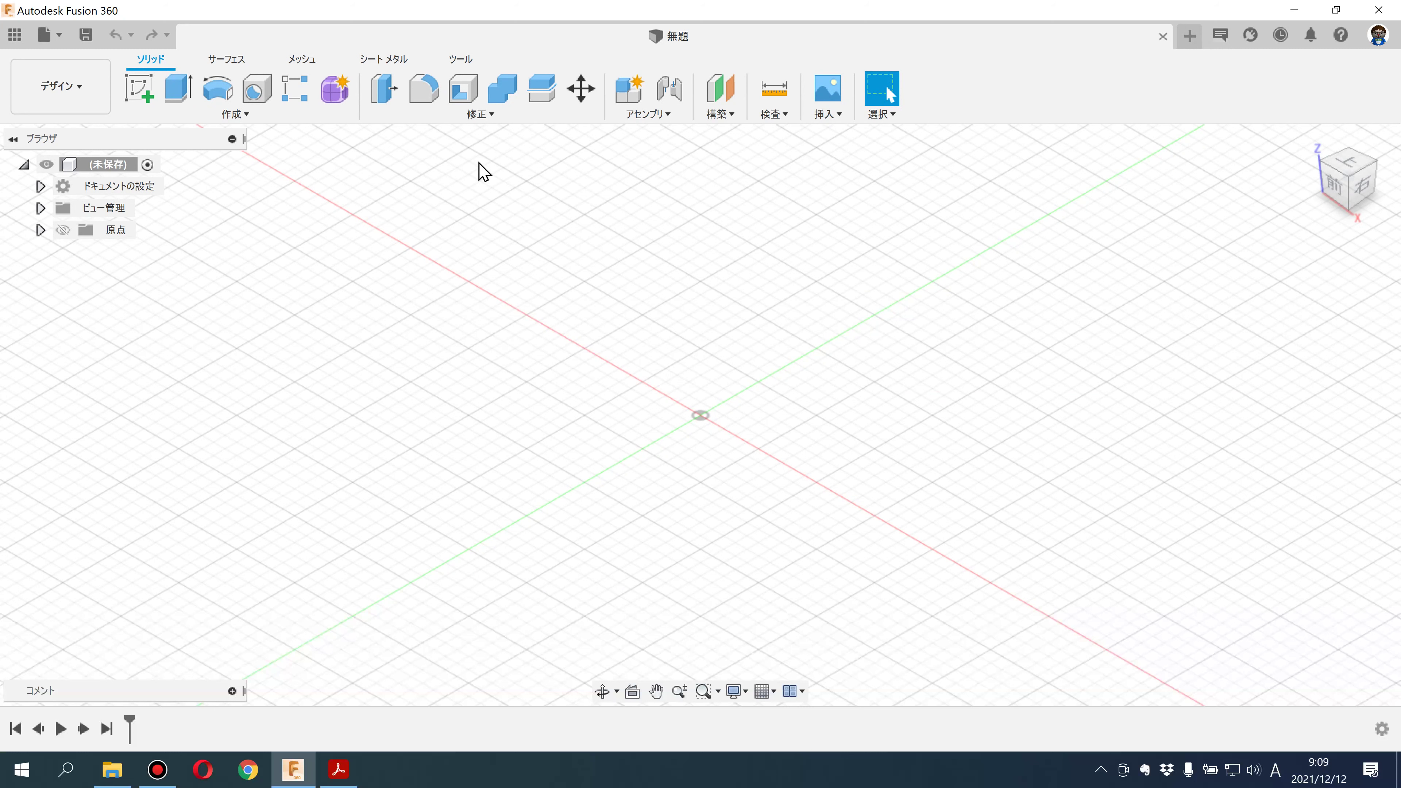
Open the Scripts and Add-Ins manager from the Tools tab's Add-Ins menu.
{"action": "left_click", "coordinate": [457, 60]}
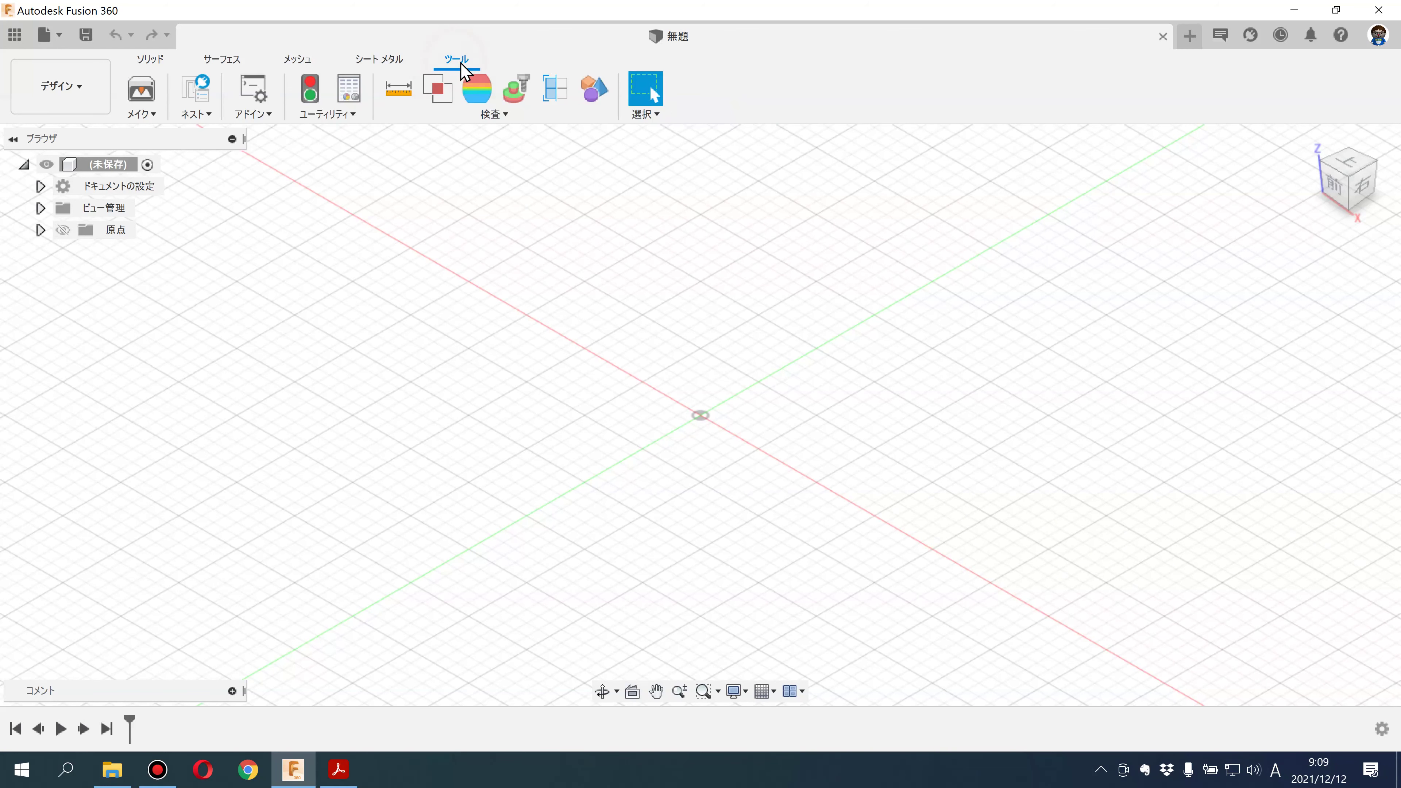
{"action": "left_click", "coordinate": [268, 115]}
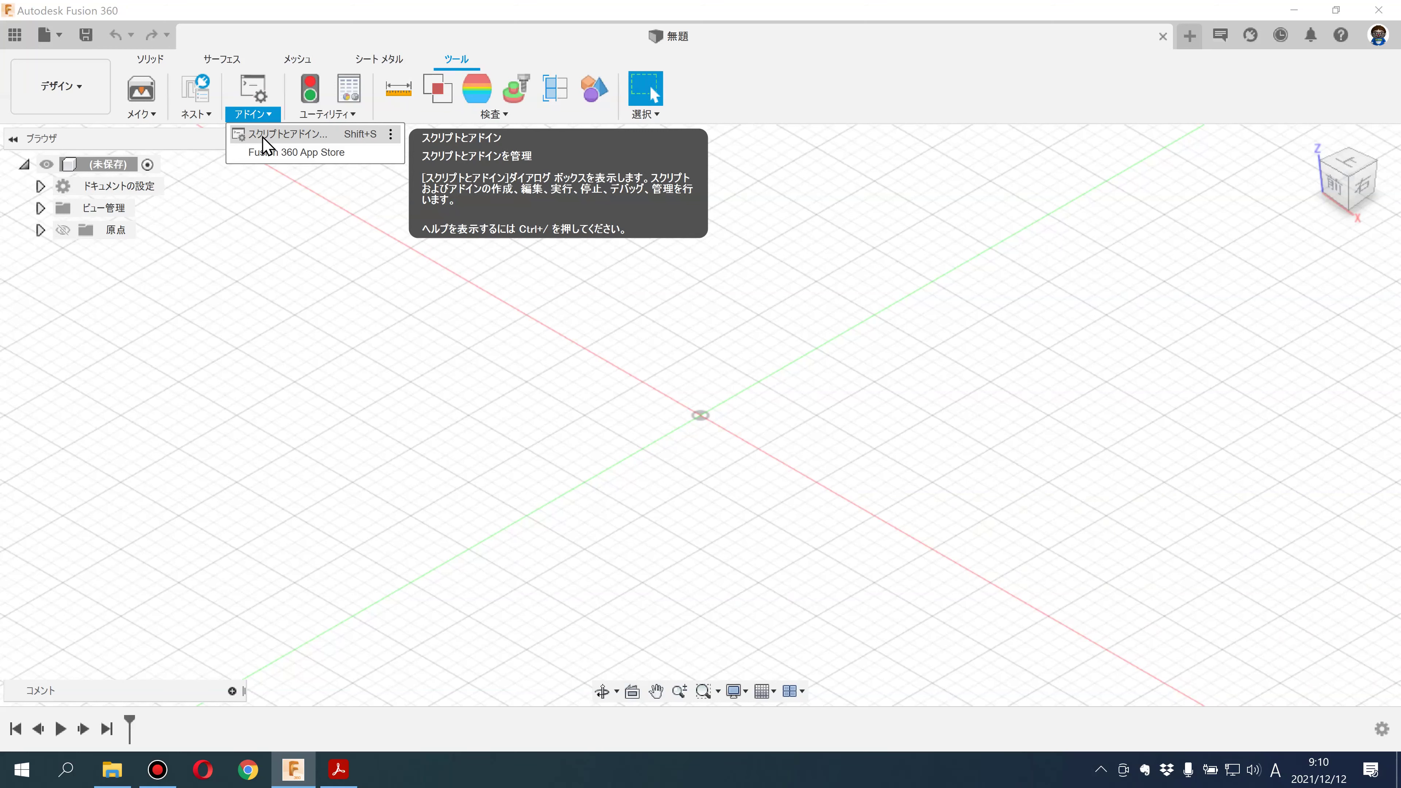
{"action": "left_click", "coordinate": [291, 134]}
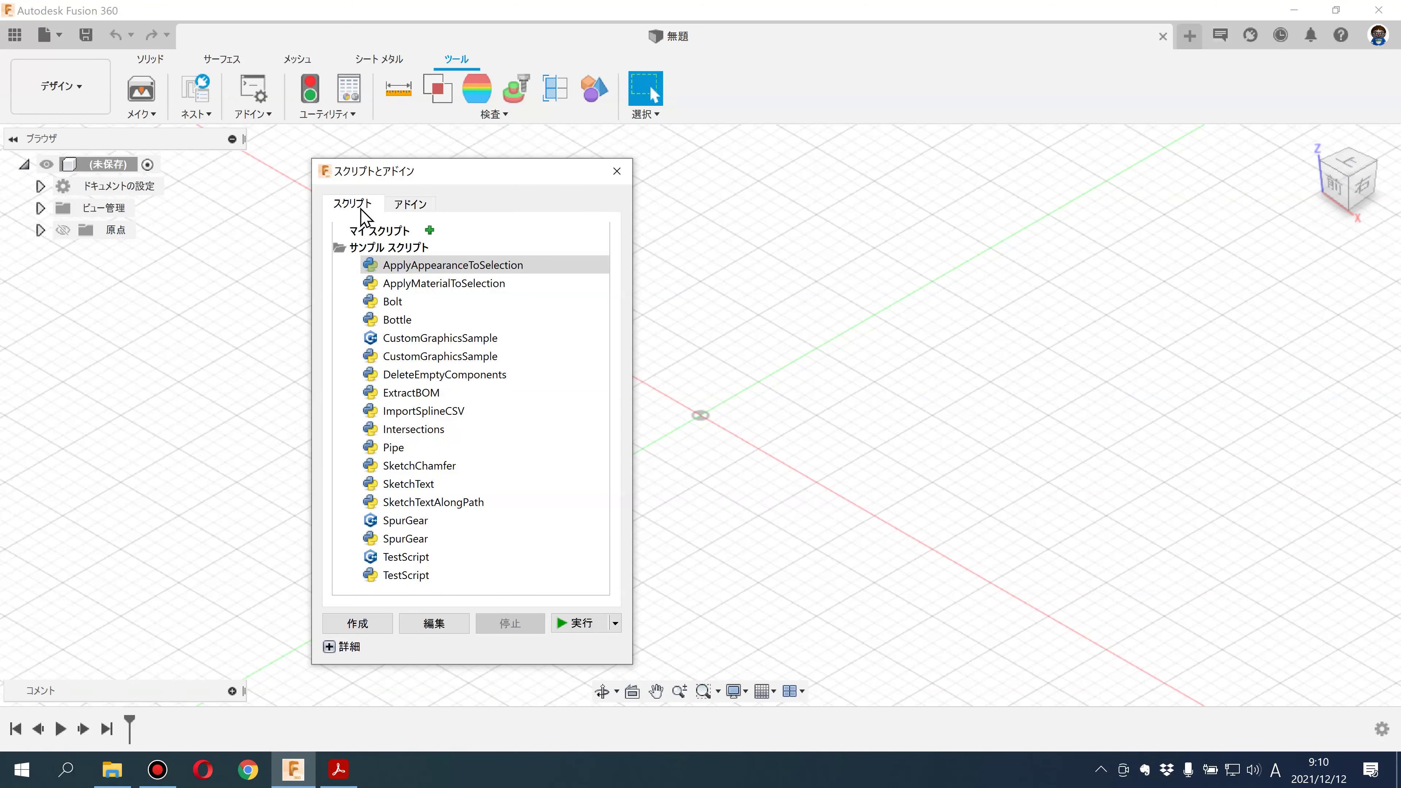
{"action": "left_click", "coordinate": [346, 777]}
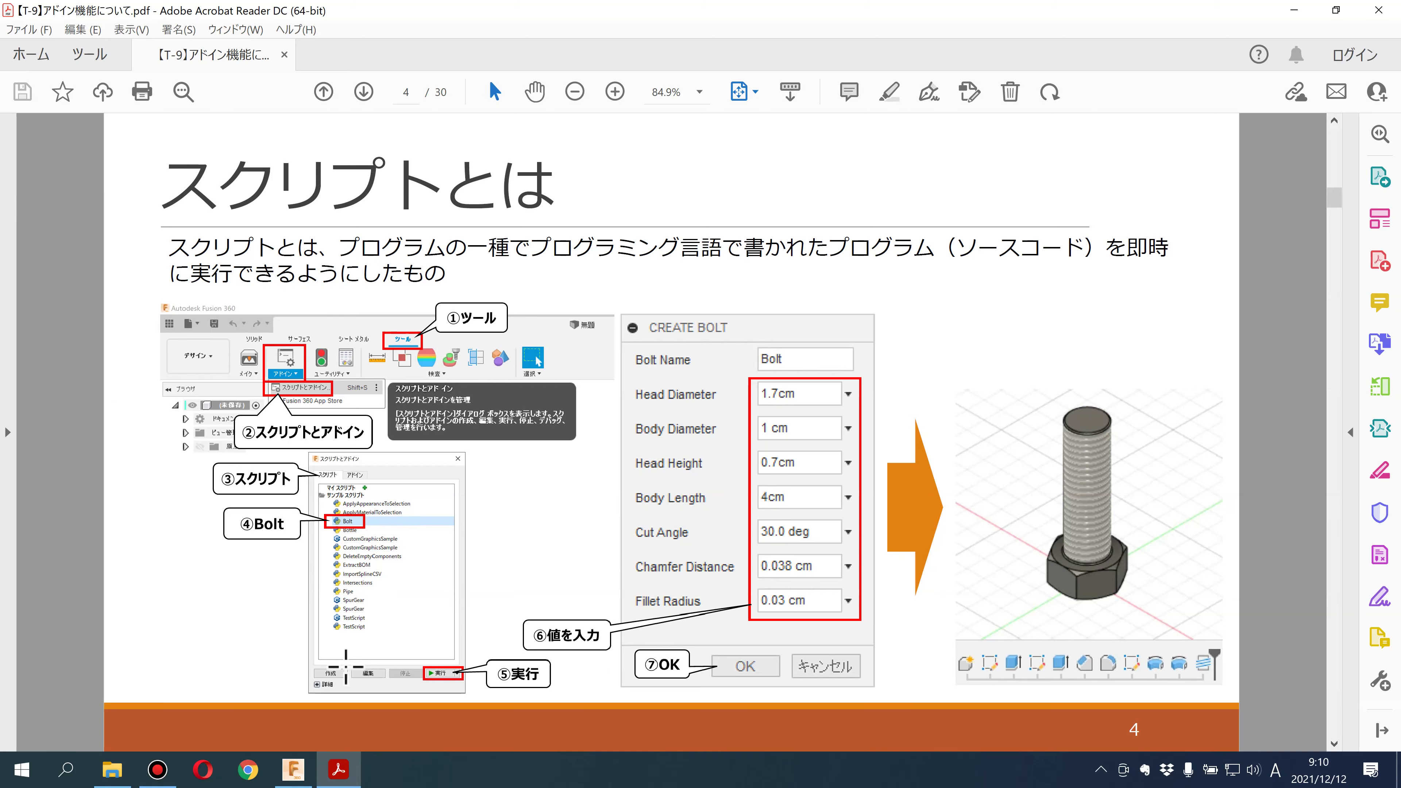
{"action": "left_click", "coordinate": [303, 777]}
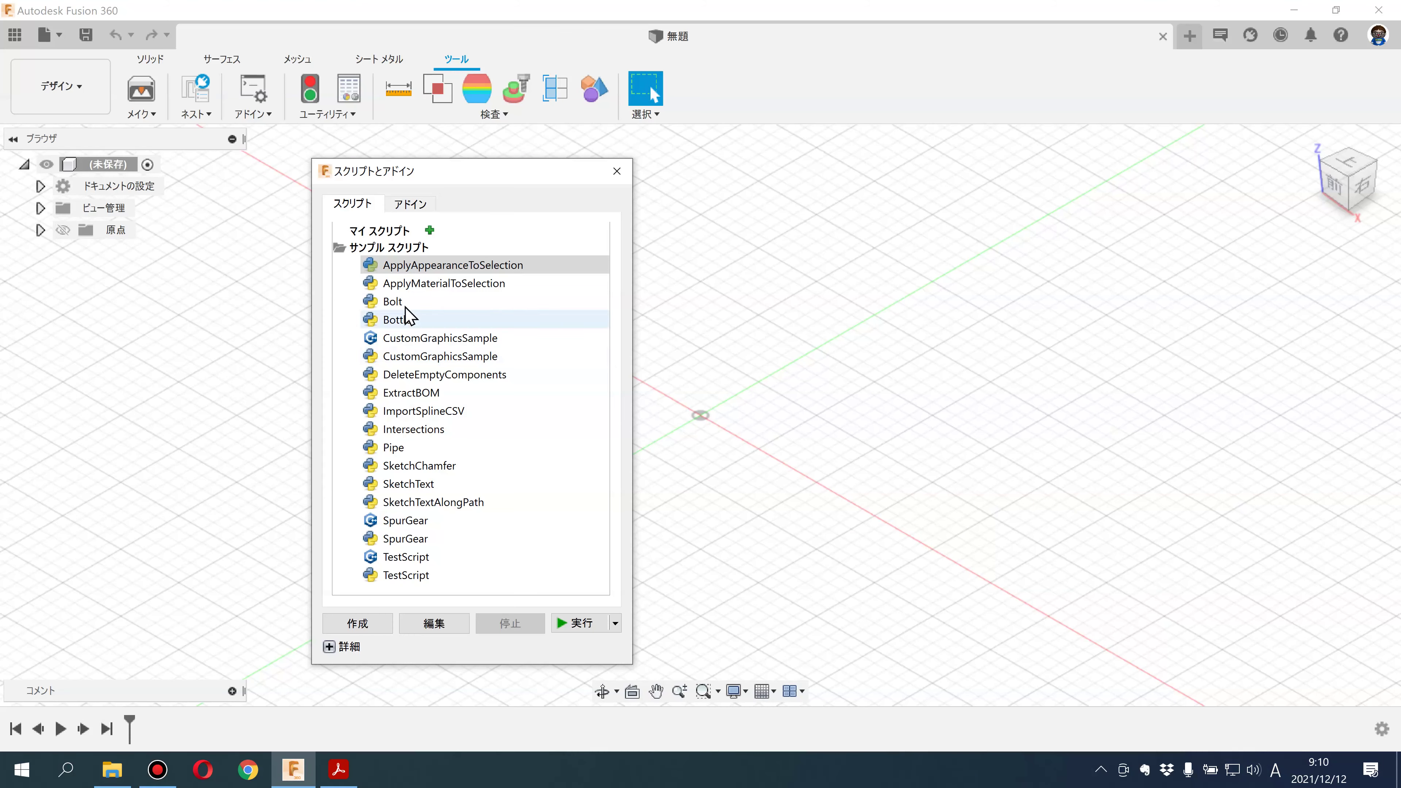
Run the Bolt sample script to create a default bolt.
{"action": "left_click", "coordinate": [395, 305]}
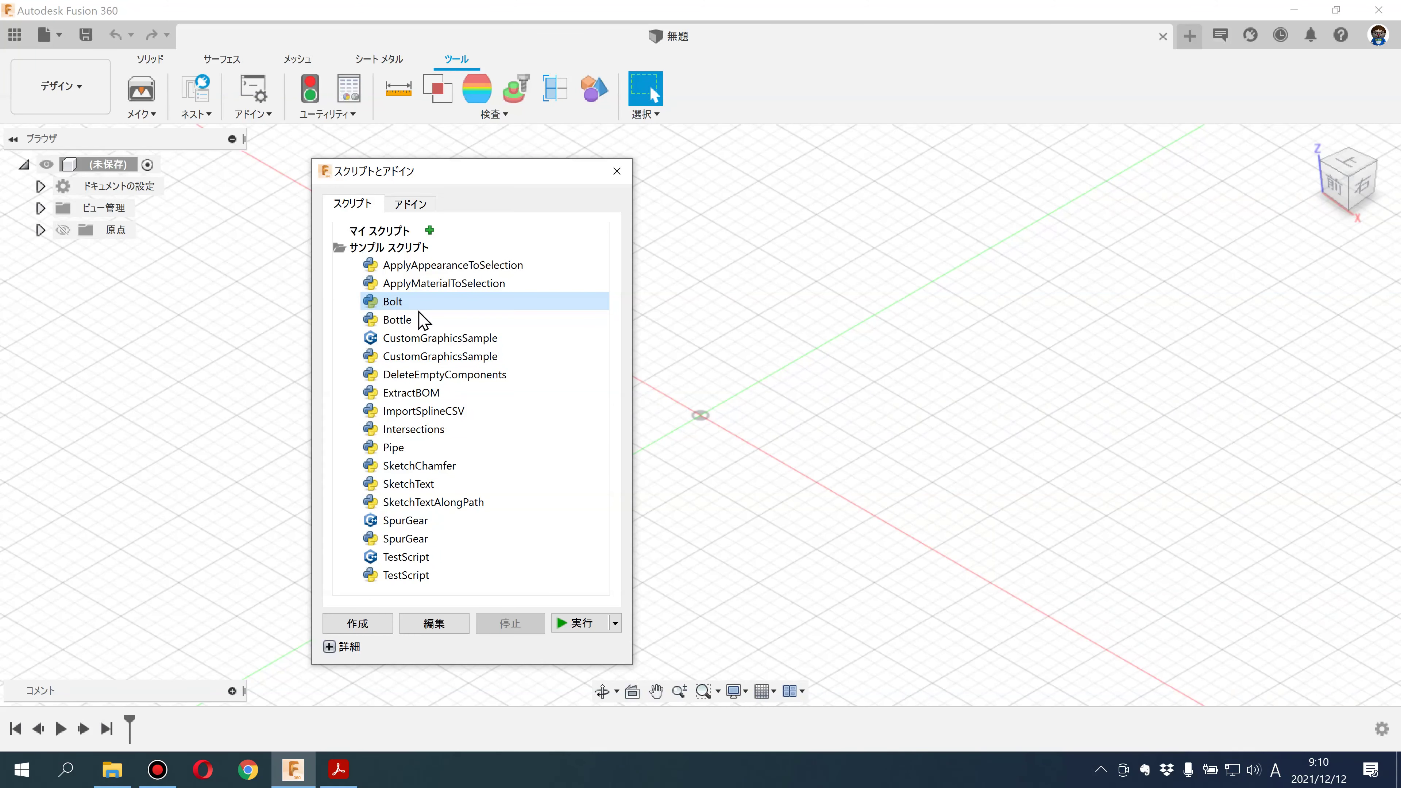
{"action": "left_click", "coordinate": [566, 626]}
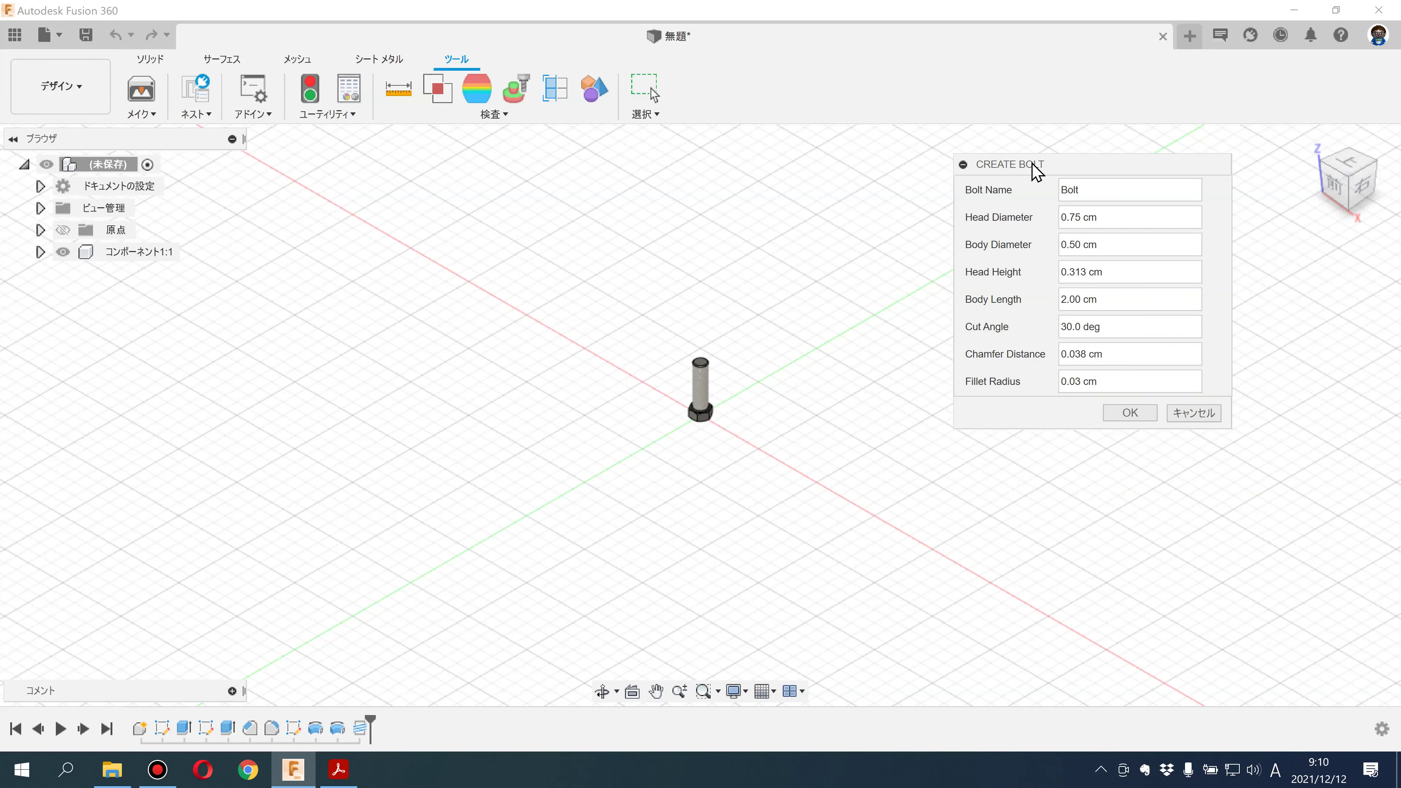
Move and enlarge the Create Bolt panel to show all fields, and zoom onto the bolt.
{"action": "left_click_drag", "start_coordinate": [1036, 164], "coordinate": [874, 250]}
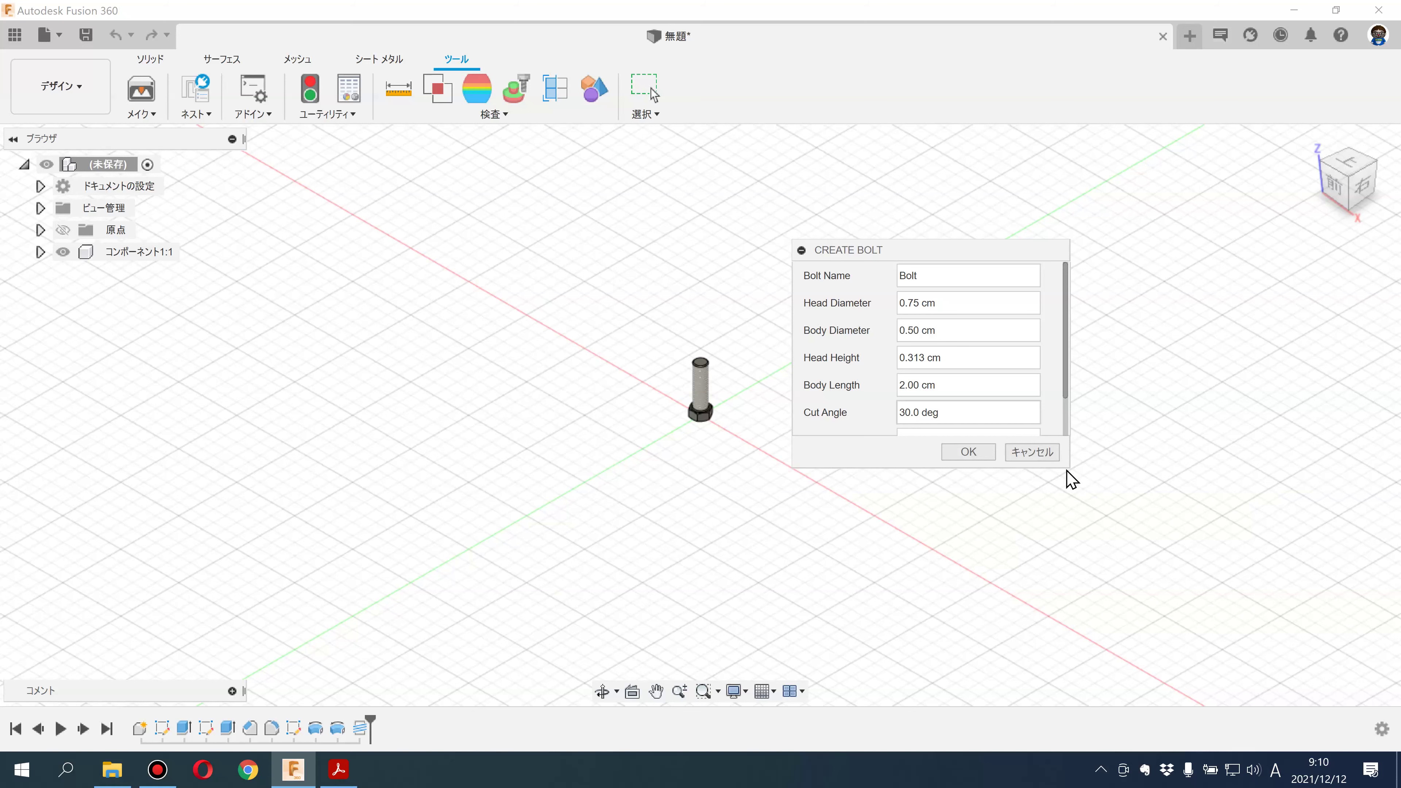
{"action": "left_click_drag", "start_coordinate": [1069, 465], "coordinate": [1058, 559]}
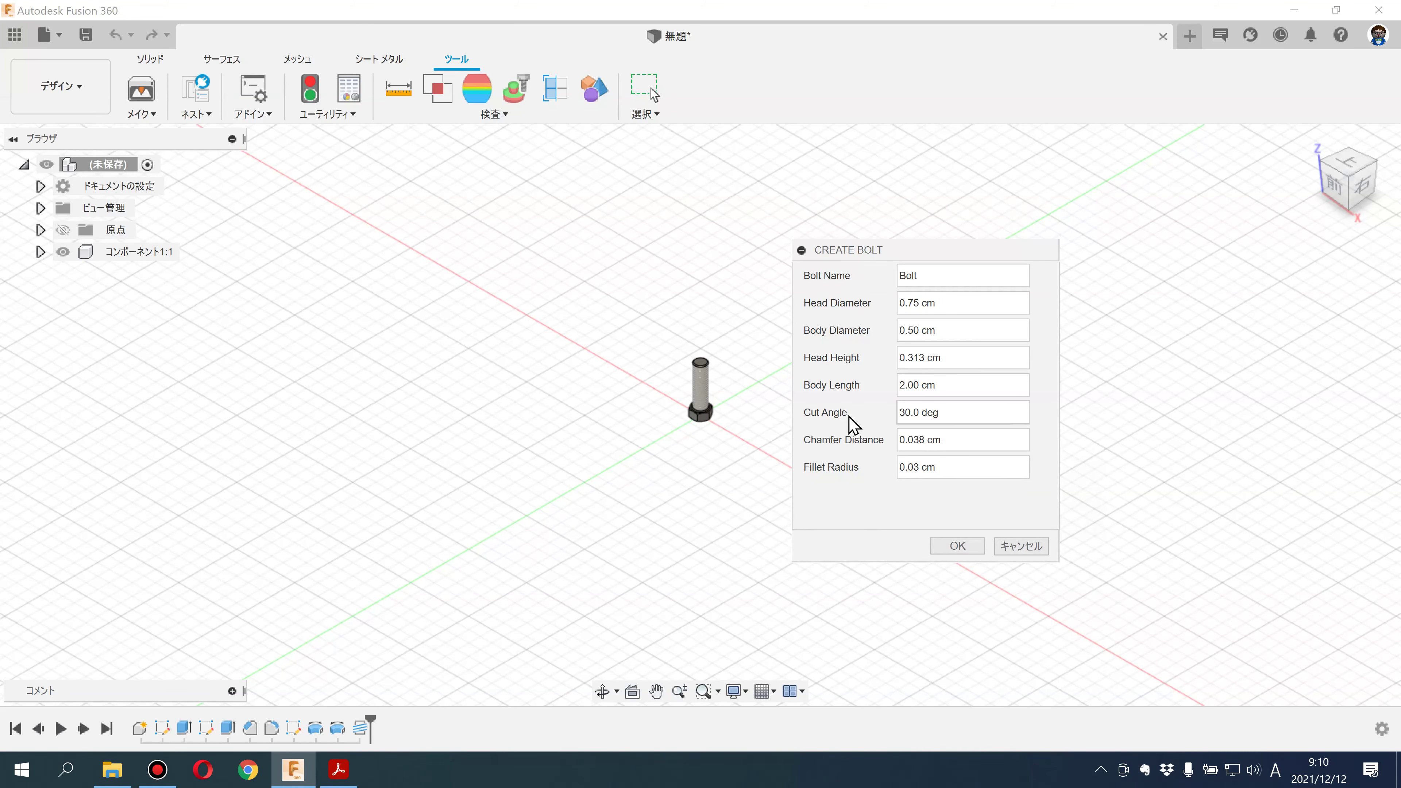
{"action": "scroll", "coordinate": [726, 406], "scroll_direction": "up", "scroll_amount": 3}
{"action": "scroll", "coordinate": [727, 403], "scroll_direction": "up", "scroll_amount": 2}
{"action": "scroll", "coordinate": [727, 399], "scroll_direction": "up", "scroll_amount": 2}
{"action": "mouse_move", "coordinate": [726, 398]}
{"action": "middle_mouse_down"}
{"action": "mouse_move", "coordinate": [682, 429]}
{"action": "mouse_move", "coordinate": [702, 498]}
{"action": "middle_mouse_up"}
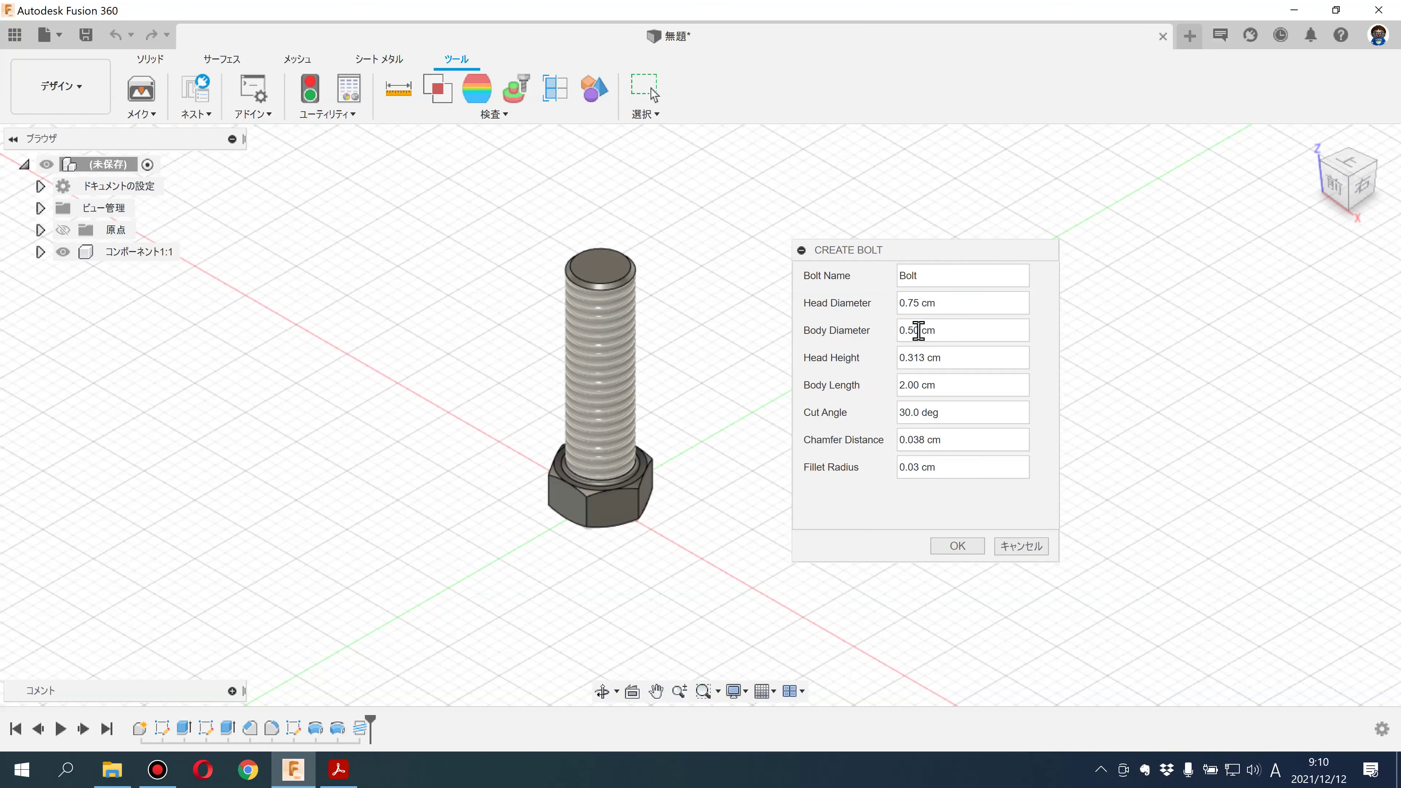
Select the Head Diameter value in the Create Bolt panel for replacement.
{"action": "mouse_move", "coordinate": [959, 303]}
{"action": "left_mouse_down"}
{"action": "mouse_move", "coordinate": [909, 304]}
{"action": "mouse_move", "coordinate": [908, 385]}
{"action": "mouse_move", "coordinate": [872, 444]}
{"action": "left_mouse_up"}
{"action": "left_click", "coordinate": [959, 330]}
{"action": "left_click", "coordinate": [956, 469]}
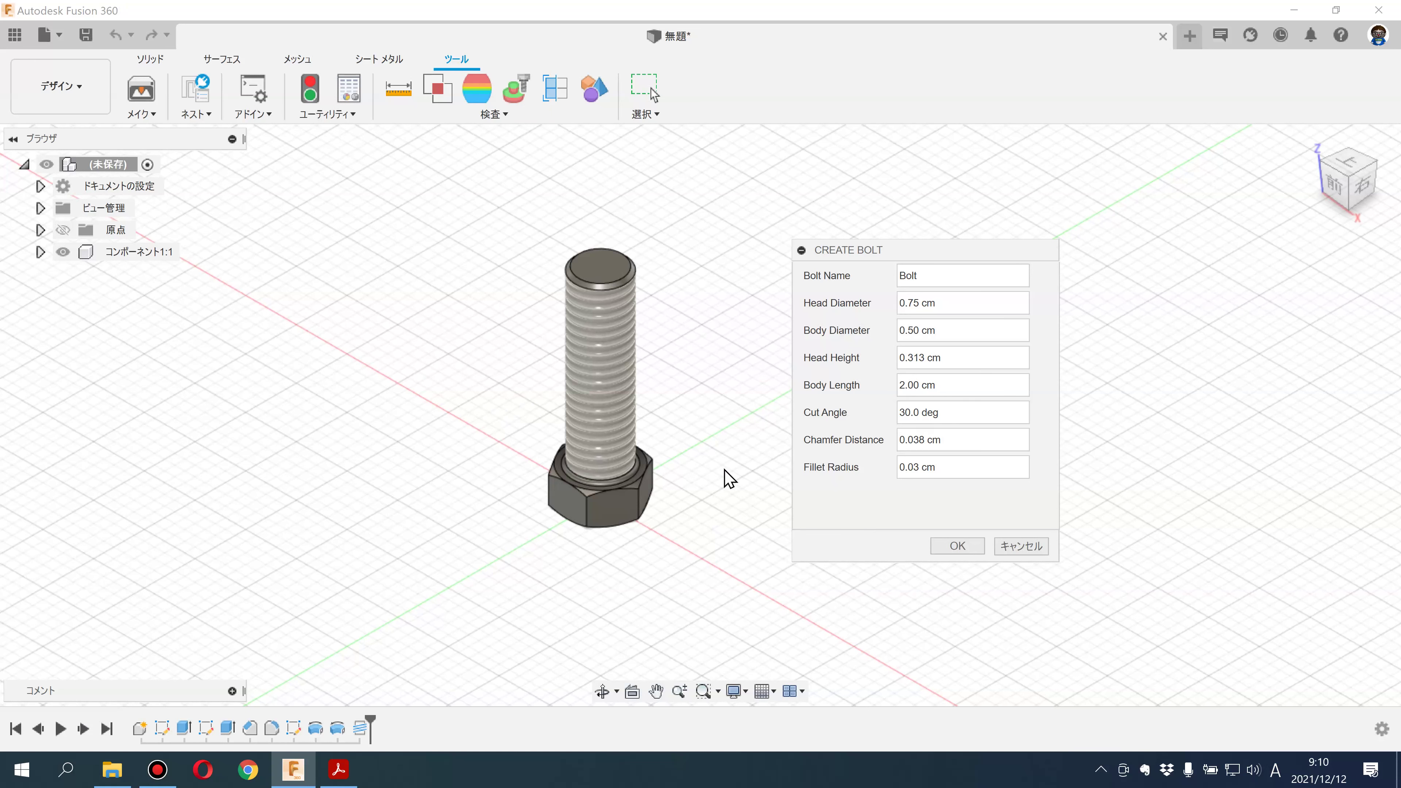
{"action": "left_click_drag", "start_coordinate": [967, 304], "coordinate": [883, 314]}
Set Head Diameter 1, Body Diameter 0.5 and Head Height 0.5.
{"action": "type", "text": "1"}
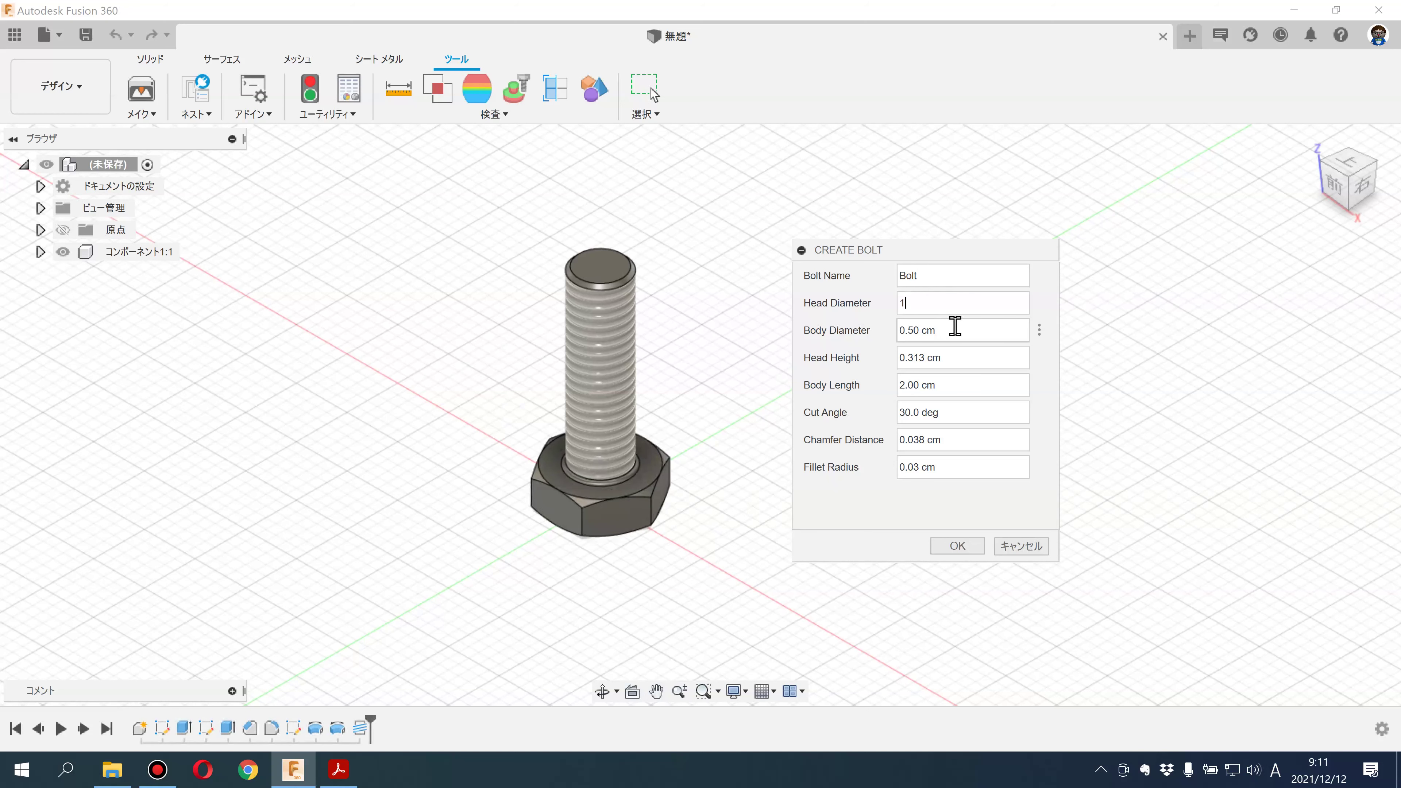
{"action": "left_click_drag", "start_coordinate": [945, 327], "coordinate": [872, 331]}
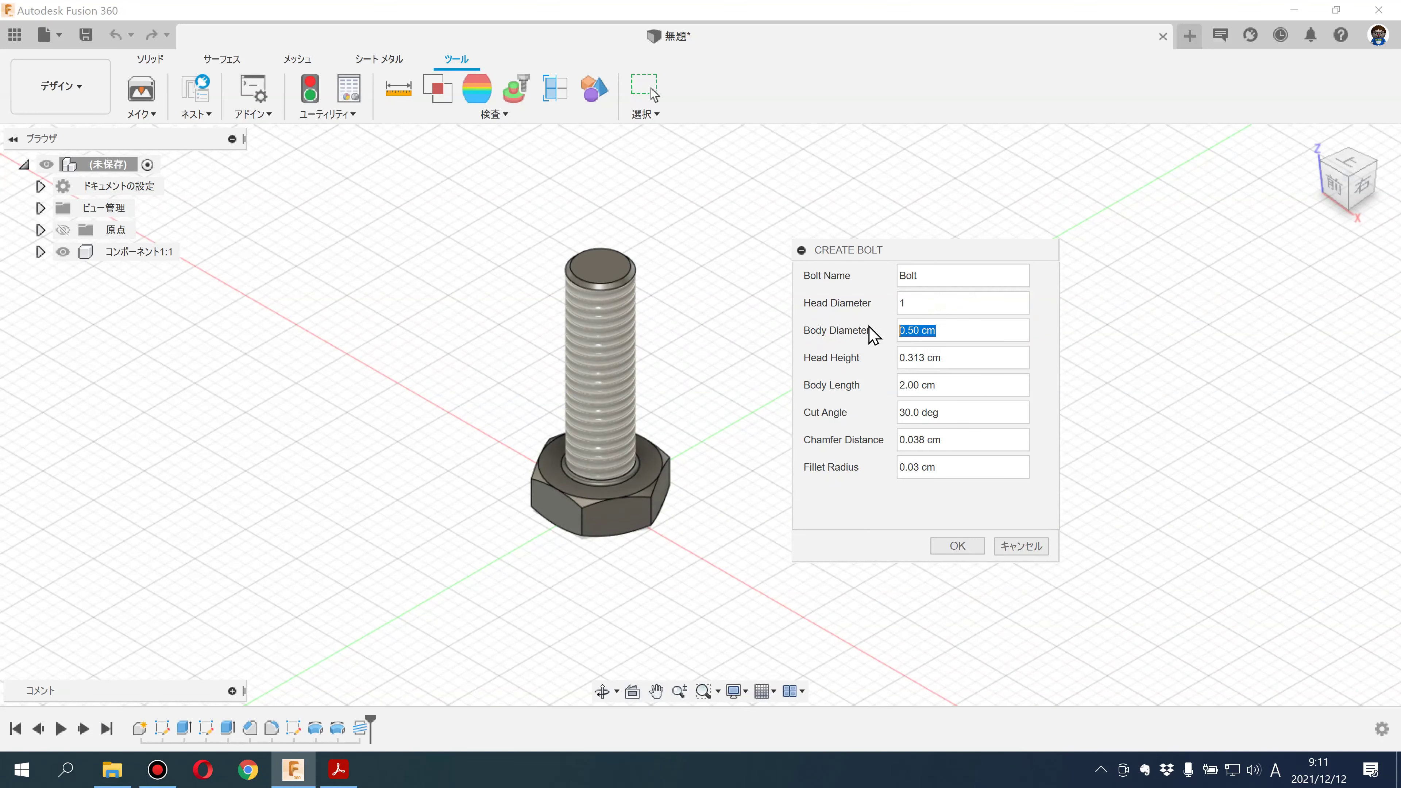
{"action": "type", "text": "0.7"}
{"action": "left_click", "coordinate": [937, 327]}
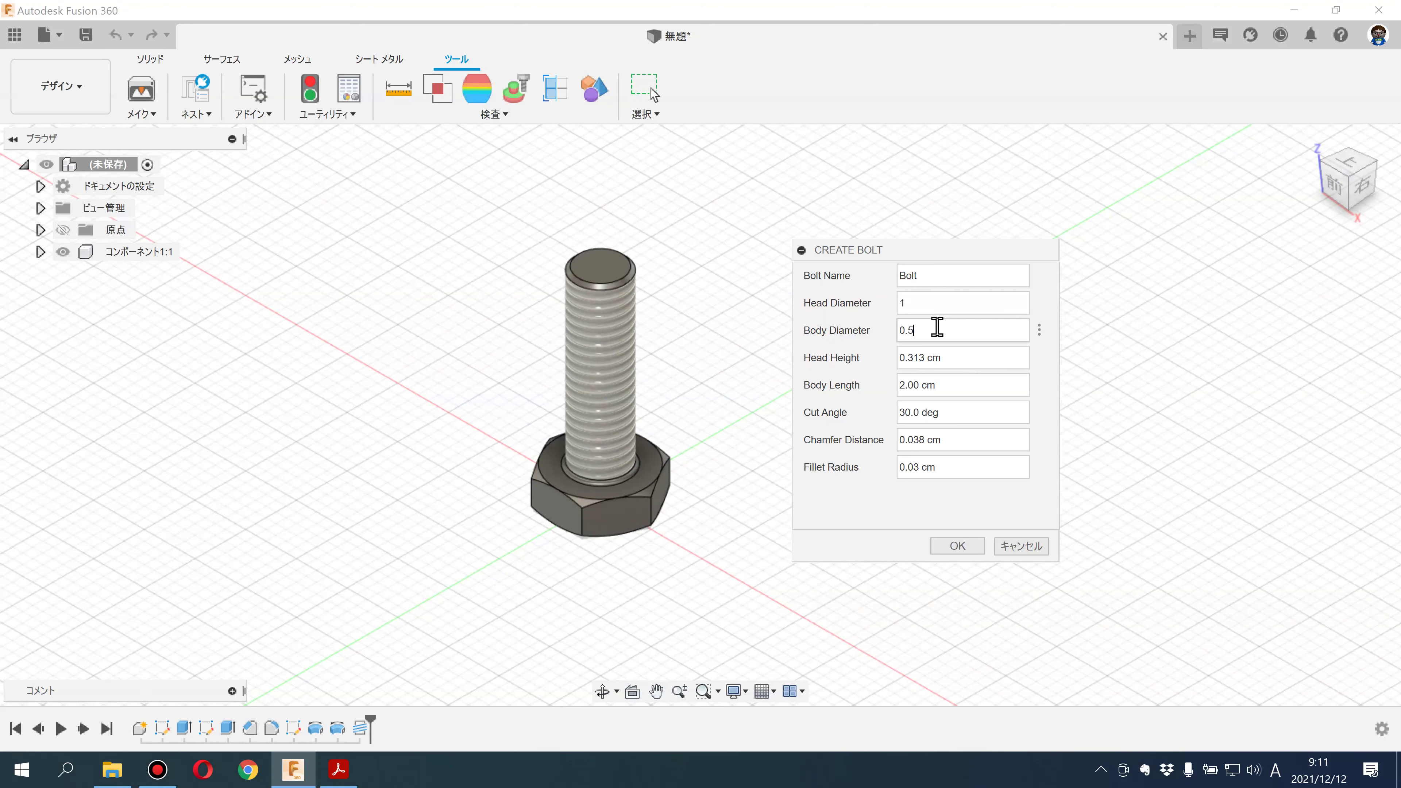
{"action": "left_click", "coordinate": [950, 357]}
{"action": "type", "text": "0.5"}
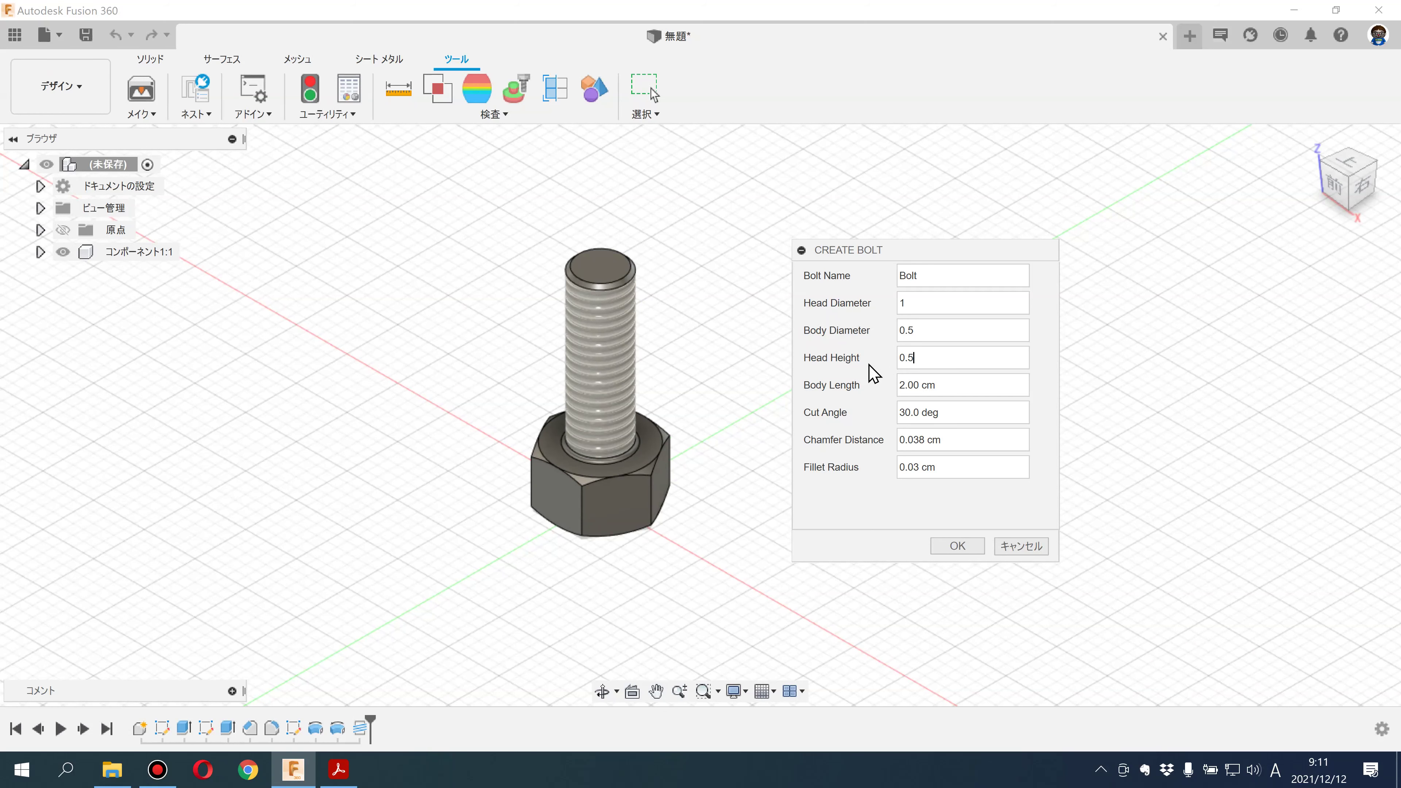
Set Body Length 3 and Chamfer Distance 0.04.
{"action": "left_click", "coordinate": [955, 384]}
{"action": "mouse_move", "coordinate": [938, 441]}
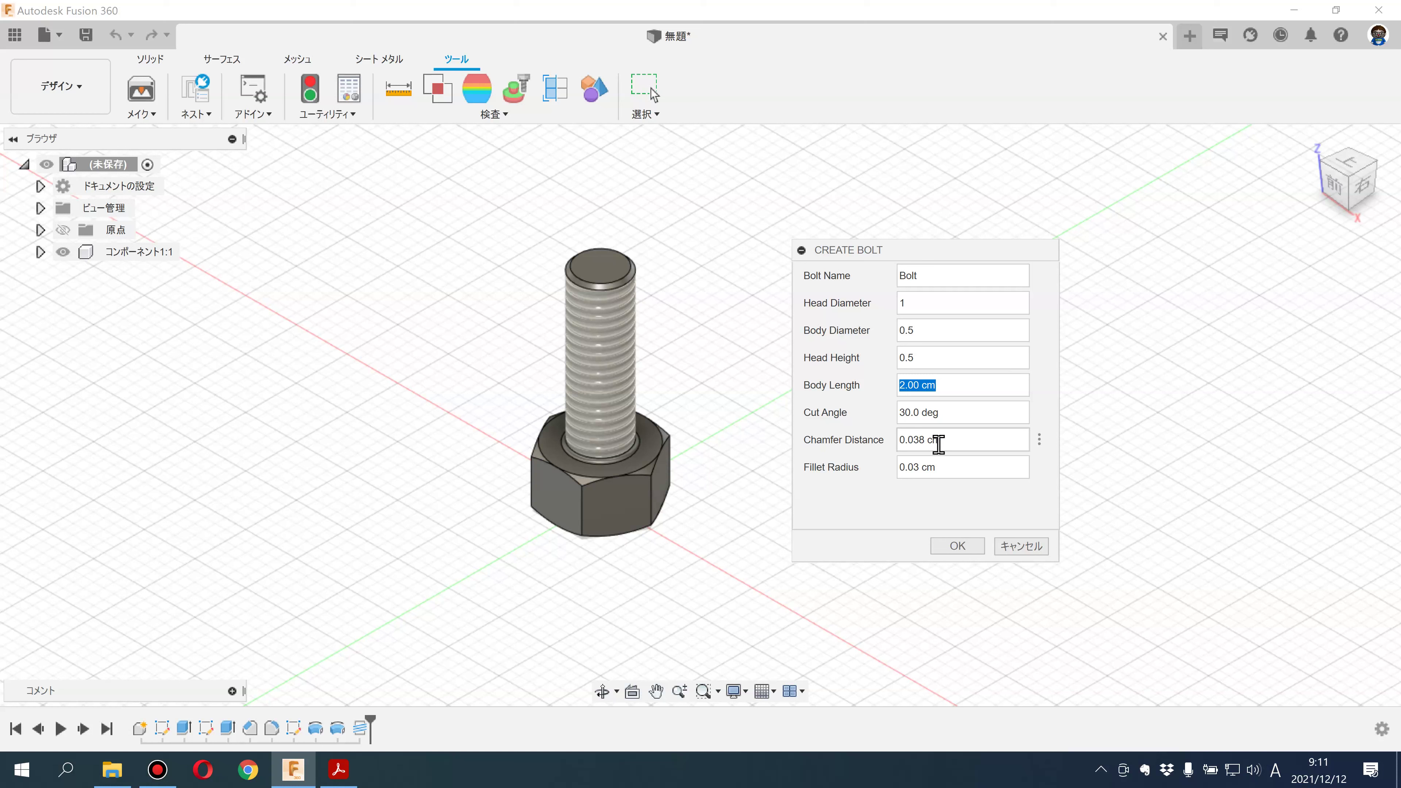
{"action": "type", "text": "3"}
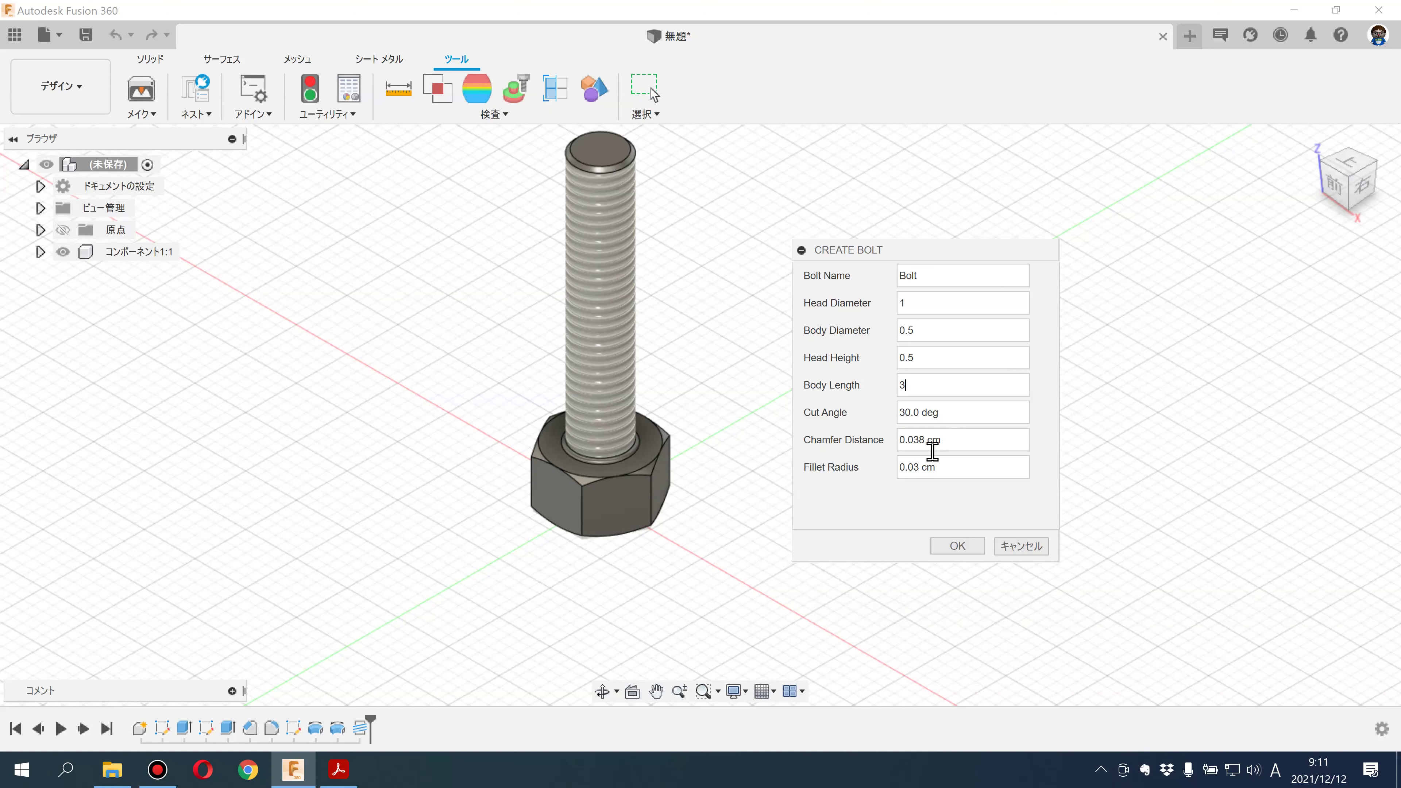
{"action": "left_click", "coordinate": [956, 420]}
{"action": "left_click", "coordinate": [963, 440]}
{"action": "type", "text": "0."}
{"action": "left_click", "coordinate": [892, 523]}
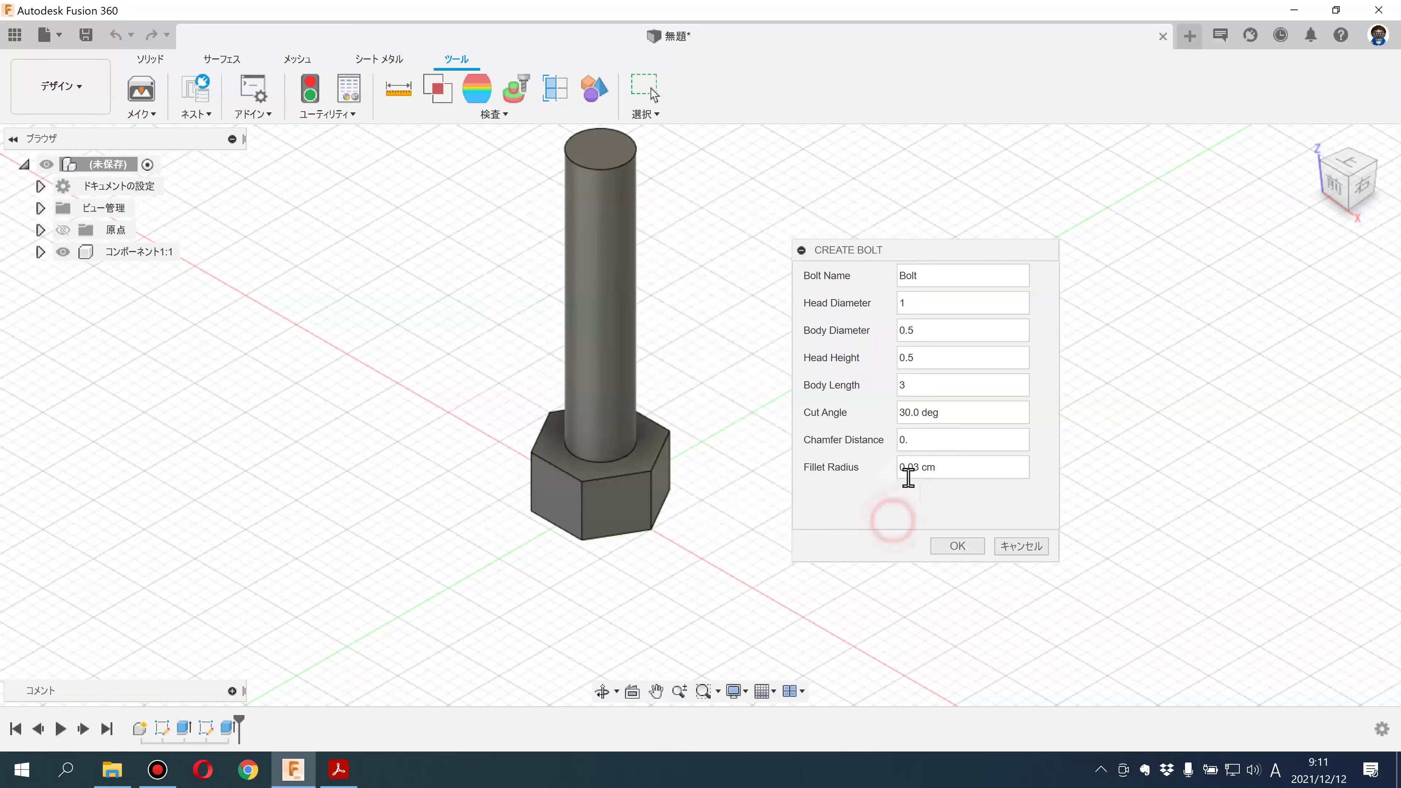
{"action": "left_click", "coordinate": [930, 442]}
{"action": "type", "text": "0"}
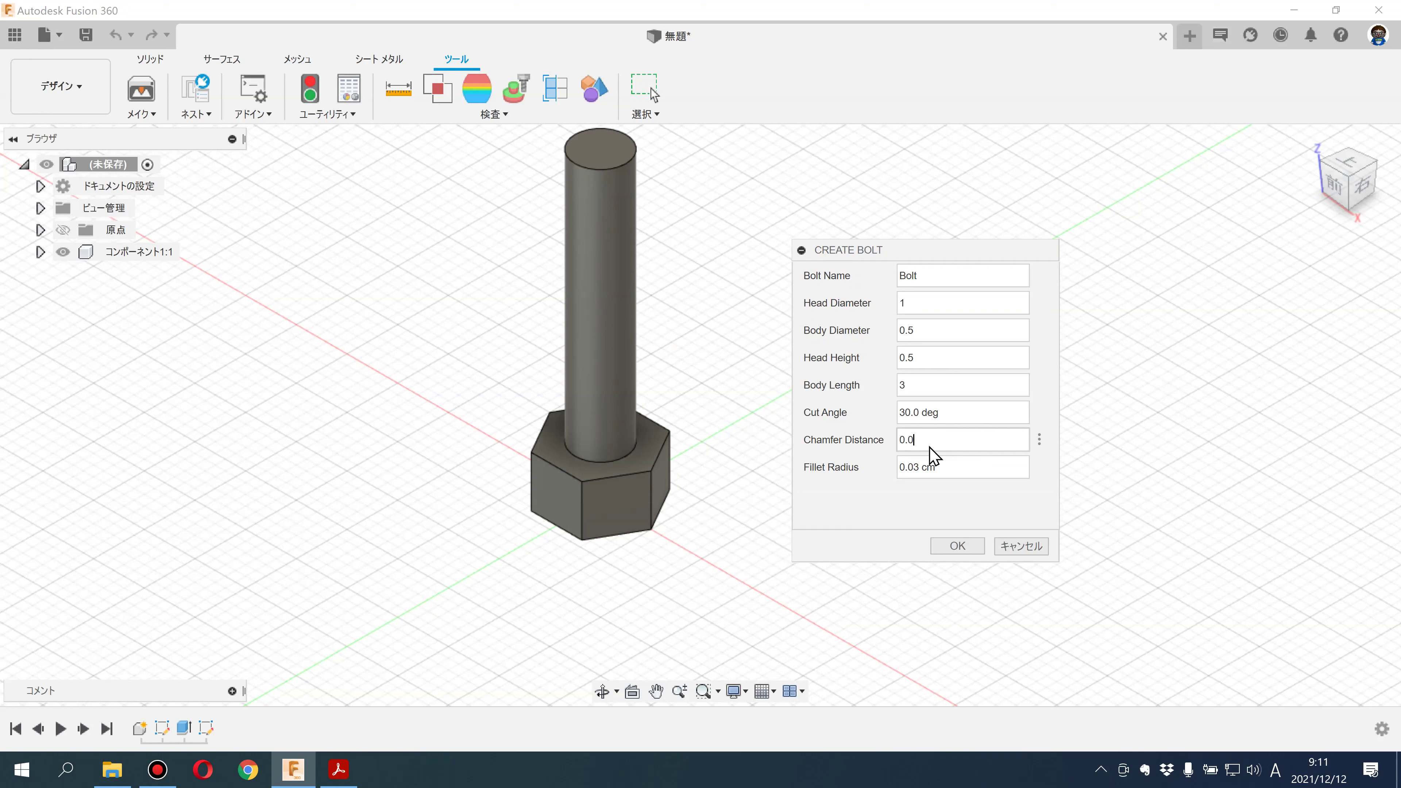
{"action": "left_click", "coordinate": [889, 518]}
{"action": "mouse_move", "coordinate": [950, 467]}
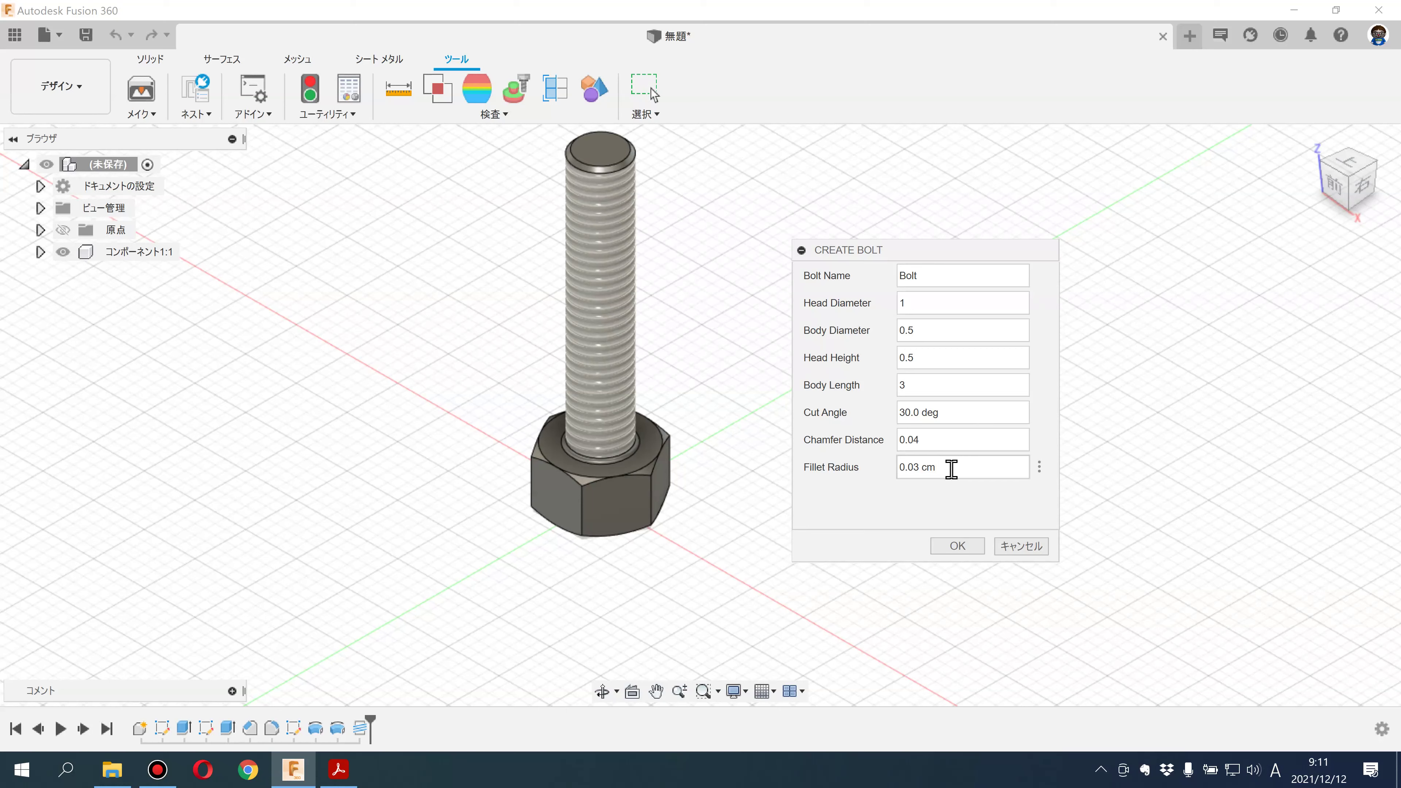
Set Fillet Radius 0.02 and confirm the bolt with OK.
{"action": "middle_click_drag", "start_coordinate": [682, 557], "coordinate": [685, 530], "text": "shift"}
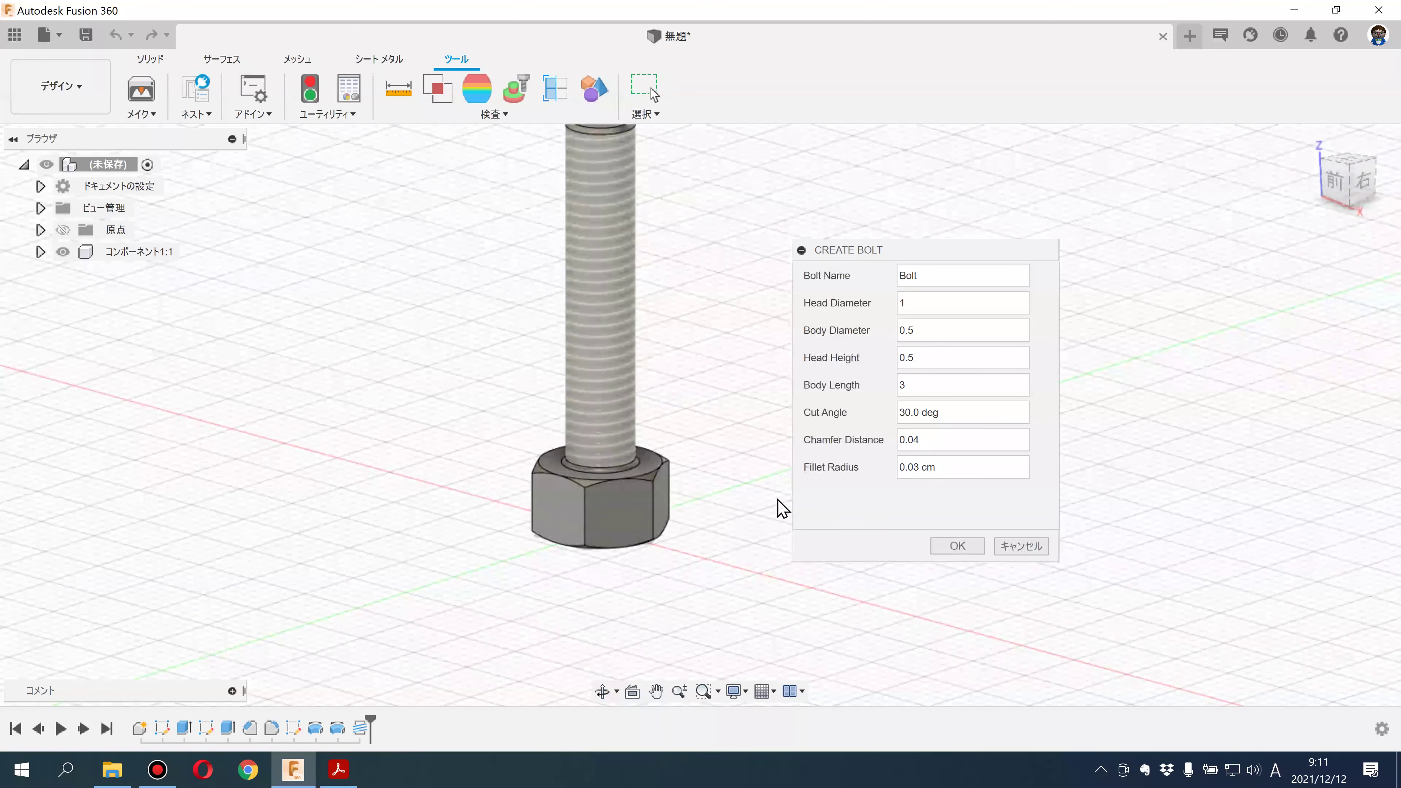
{"action": "left_click", "coordinate": [954, 466]}
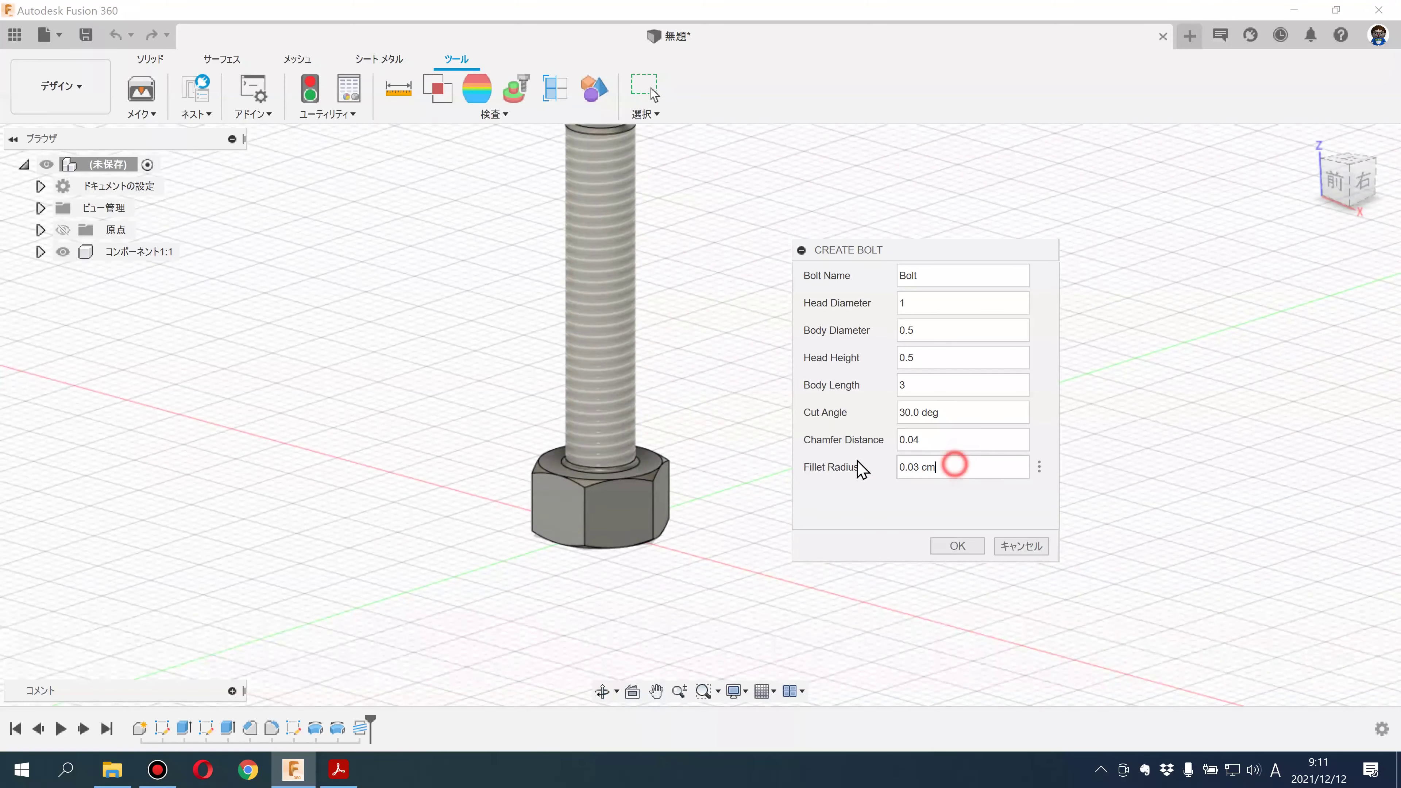
{"action": "type", "text": "0"}
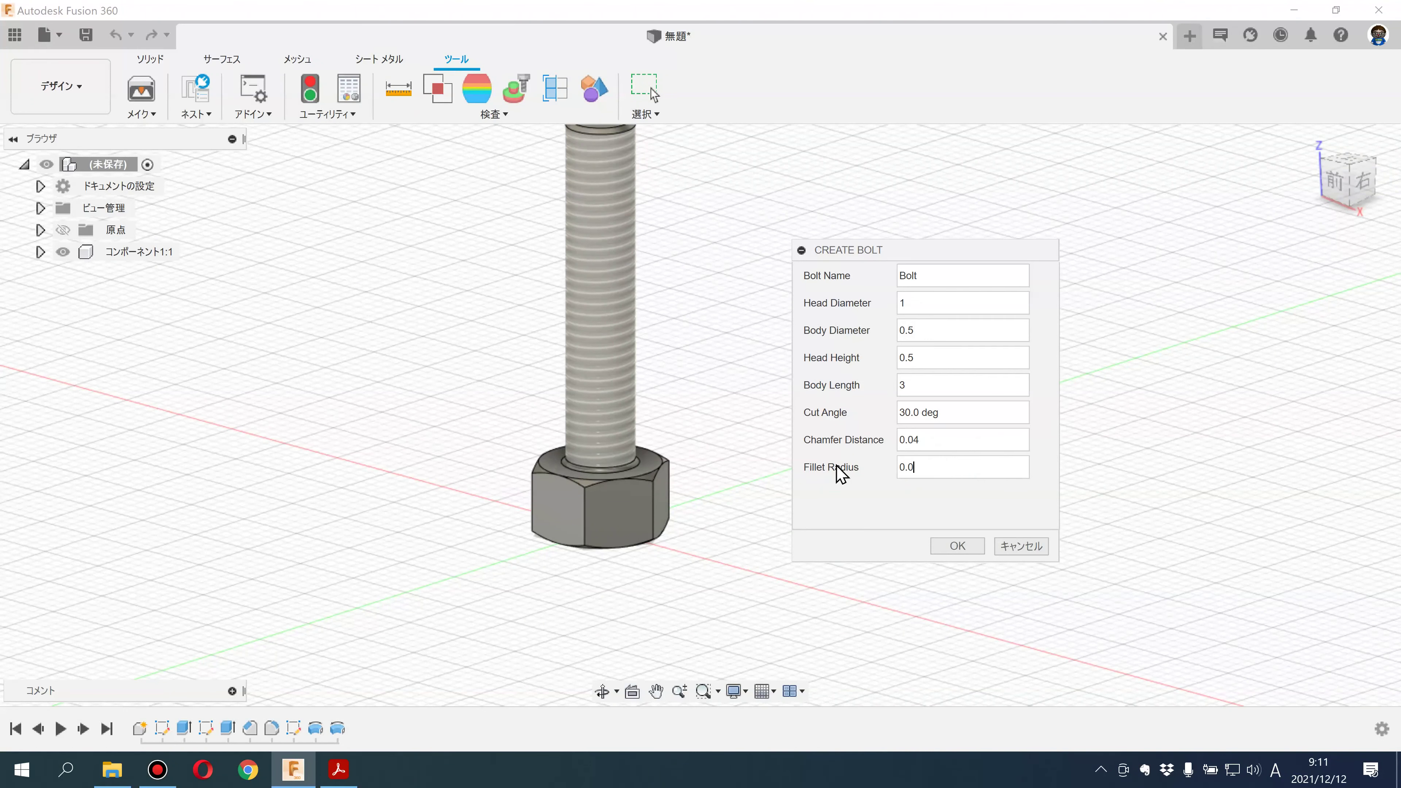
{"action": "left_click", "coordinate": [891, 539]}
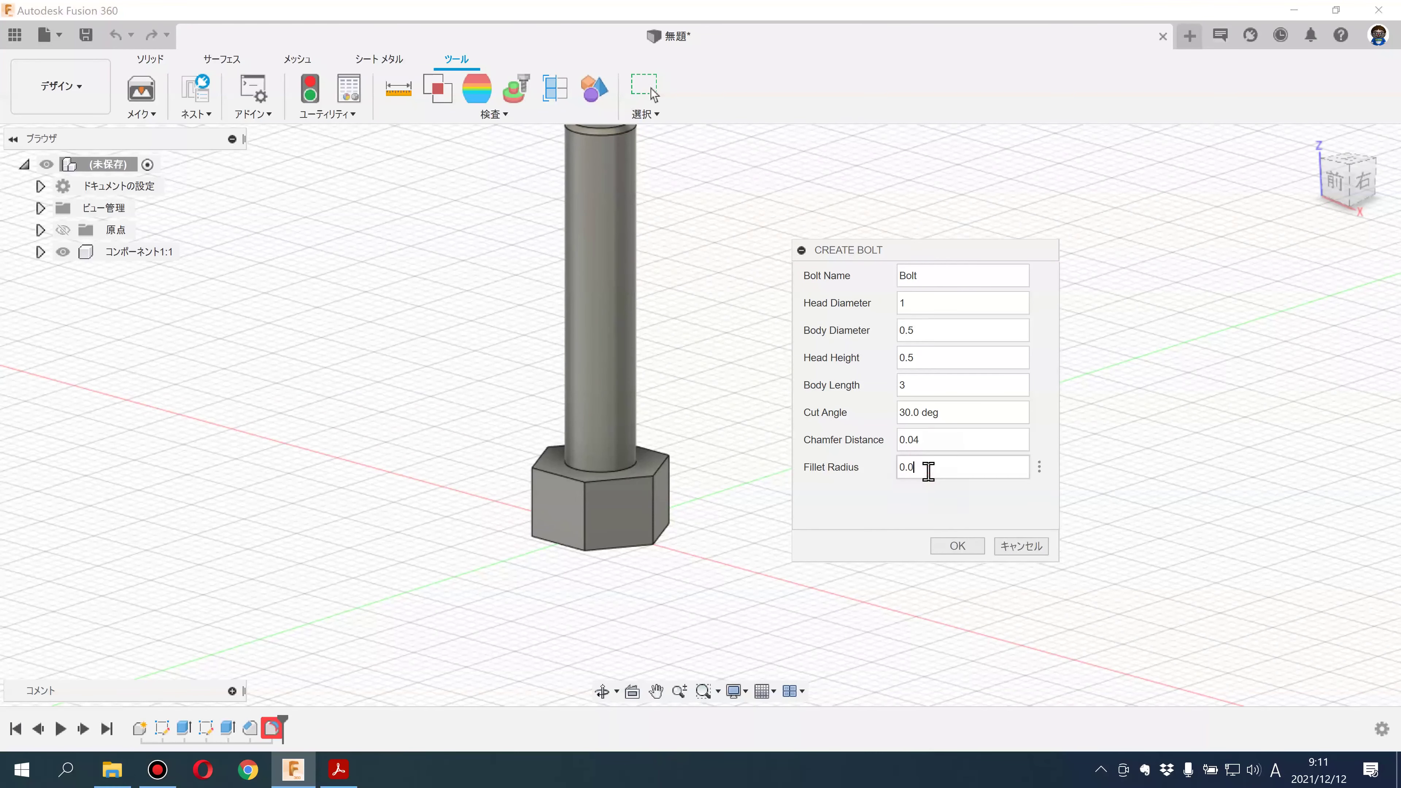
{"action": "type", "text": "2"}
{"action": "key", "text": "Return"}
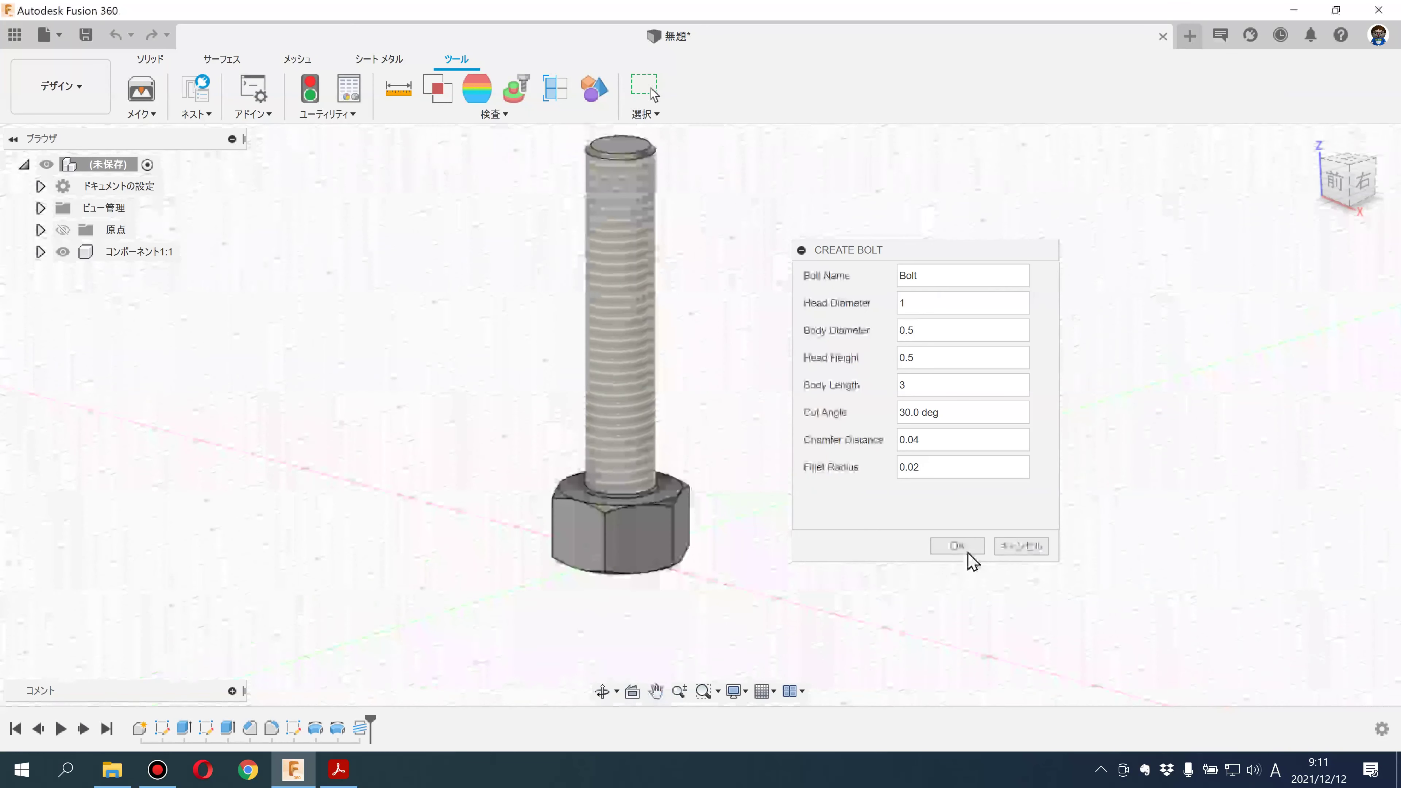
{"action": "left_click", "coordinate": [958, 546]}
Orbit the finished bolt and replay its feature timeline from Sketch1.
{"action": "mouse_move", "coordinate": [835, 476]}
{"action": "middle_mouse_down", "text": "shift"}
{"action": "mouse_move", "coordinate": [845, 457]}
{"action": "mouse_move", "coordinate": [867, 566]}
{"action": "mouse_move", "coordinate": [872, 448]}
{"action": "mouse_move", "coordinate": [873, 463]}
{"action": "middle_mouse_up", "text": "shift"}
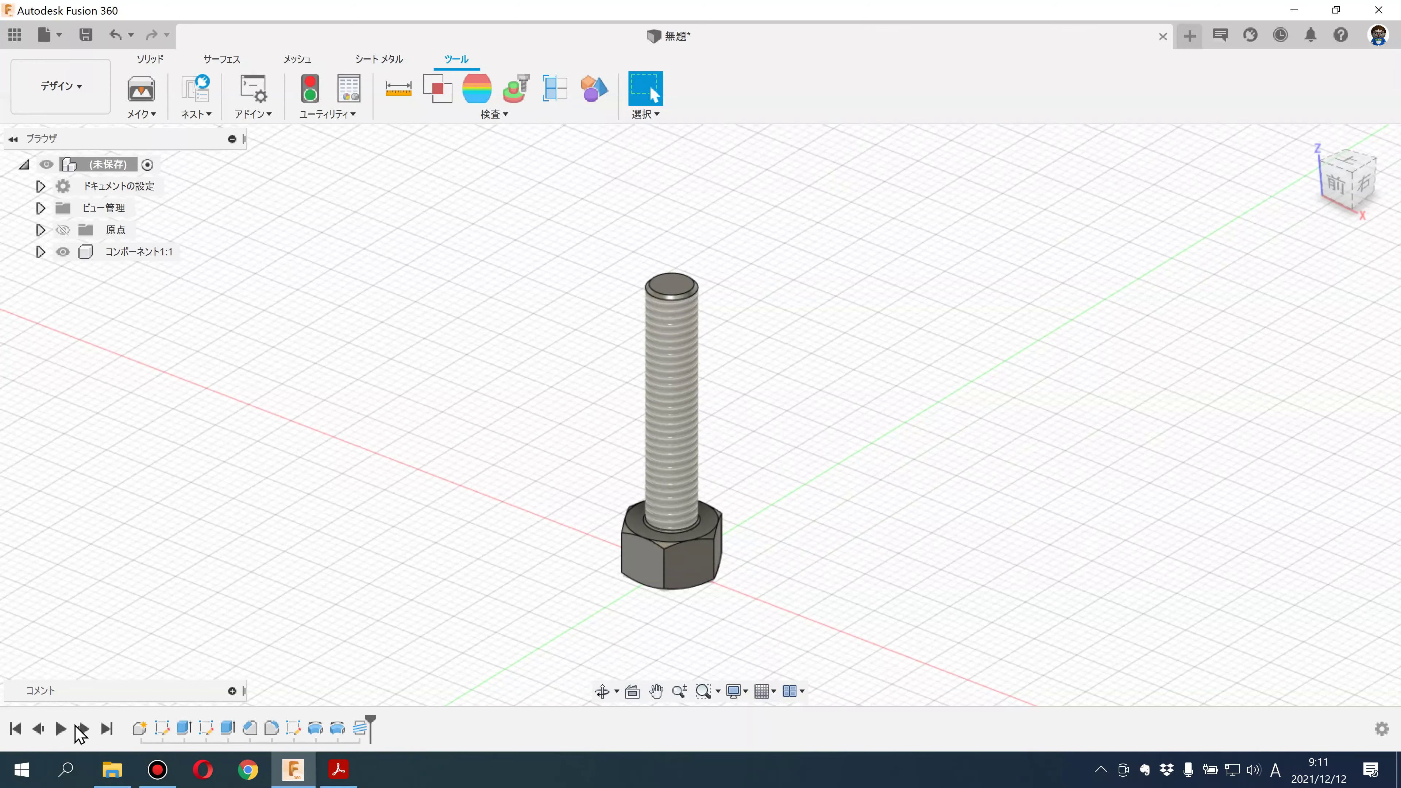
{"action": "left_click", "coordinate": [65, 729]}
{"action": "middle_click_drag", "start_coordinate": [710, 498], "coordinate": [701, 483], "text": "shift"}
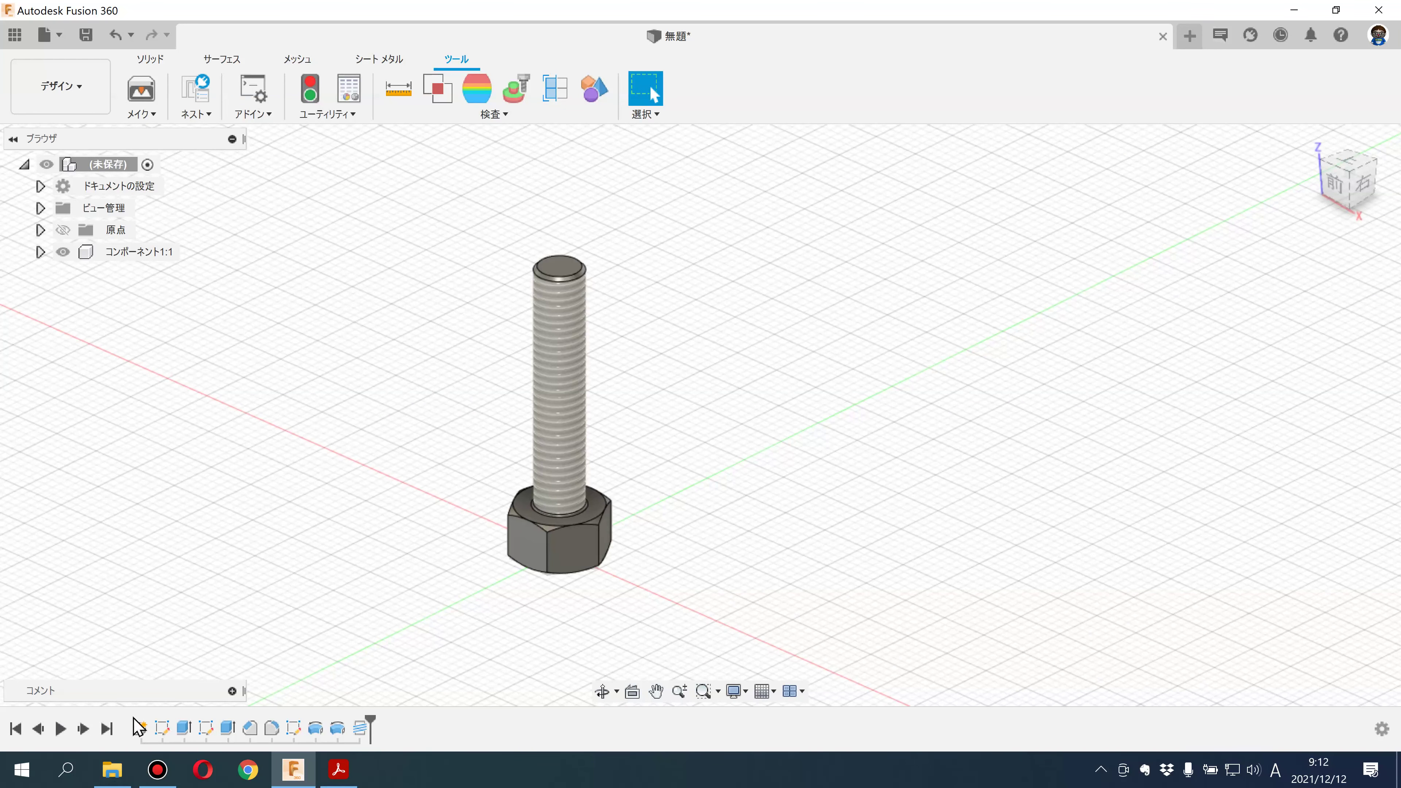
Open and close the hexagon and inner-circle sketches to inspect the bolt profile.
{"action": "double_click", "coordinate": [162, 730]}
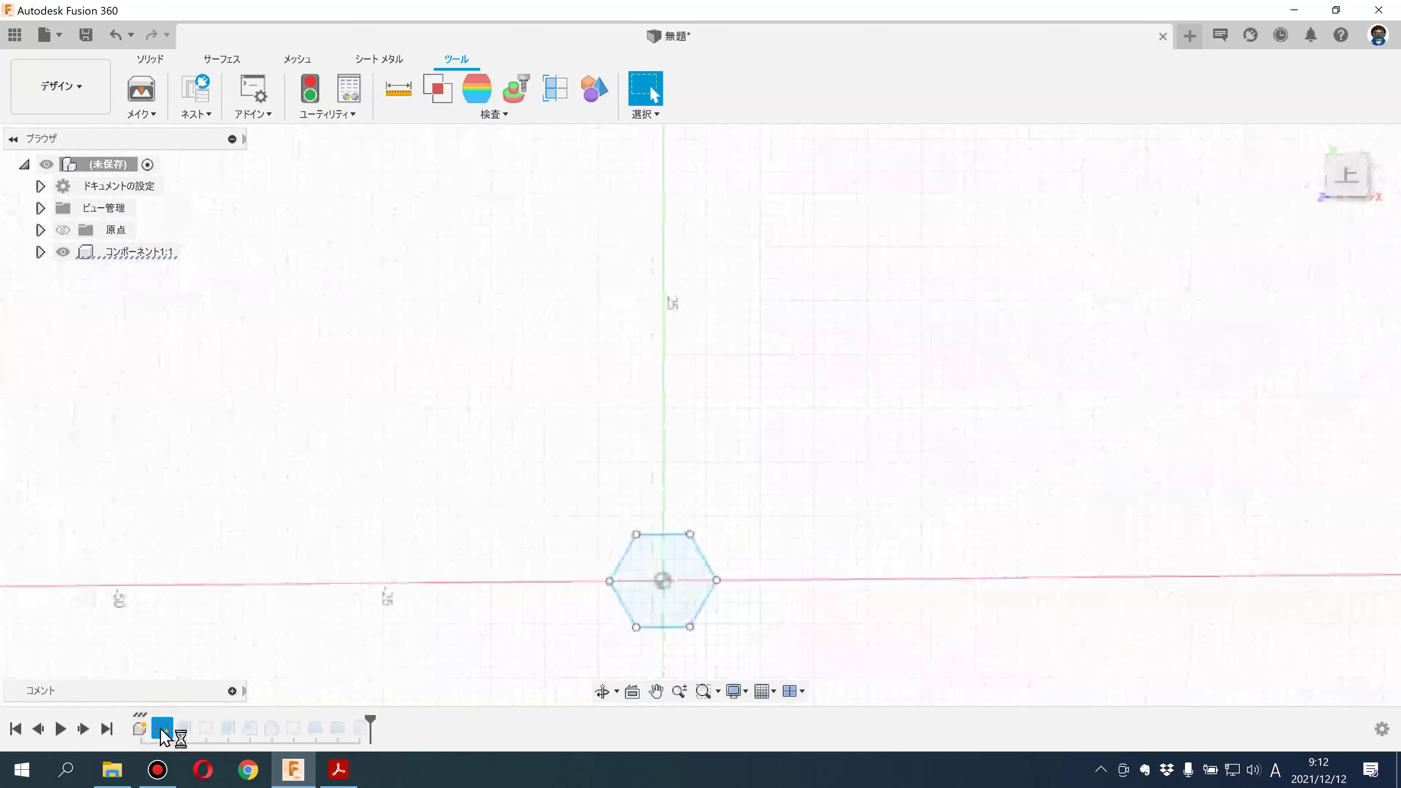
{"action": "scroll", "coordinate": [685, 514], "scroll_direction": "up", "scroll_amount": 5}
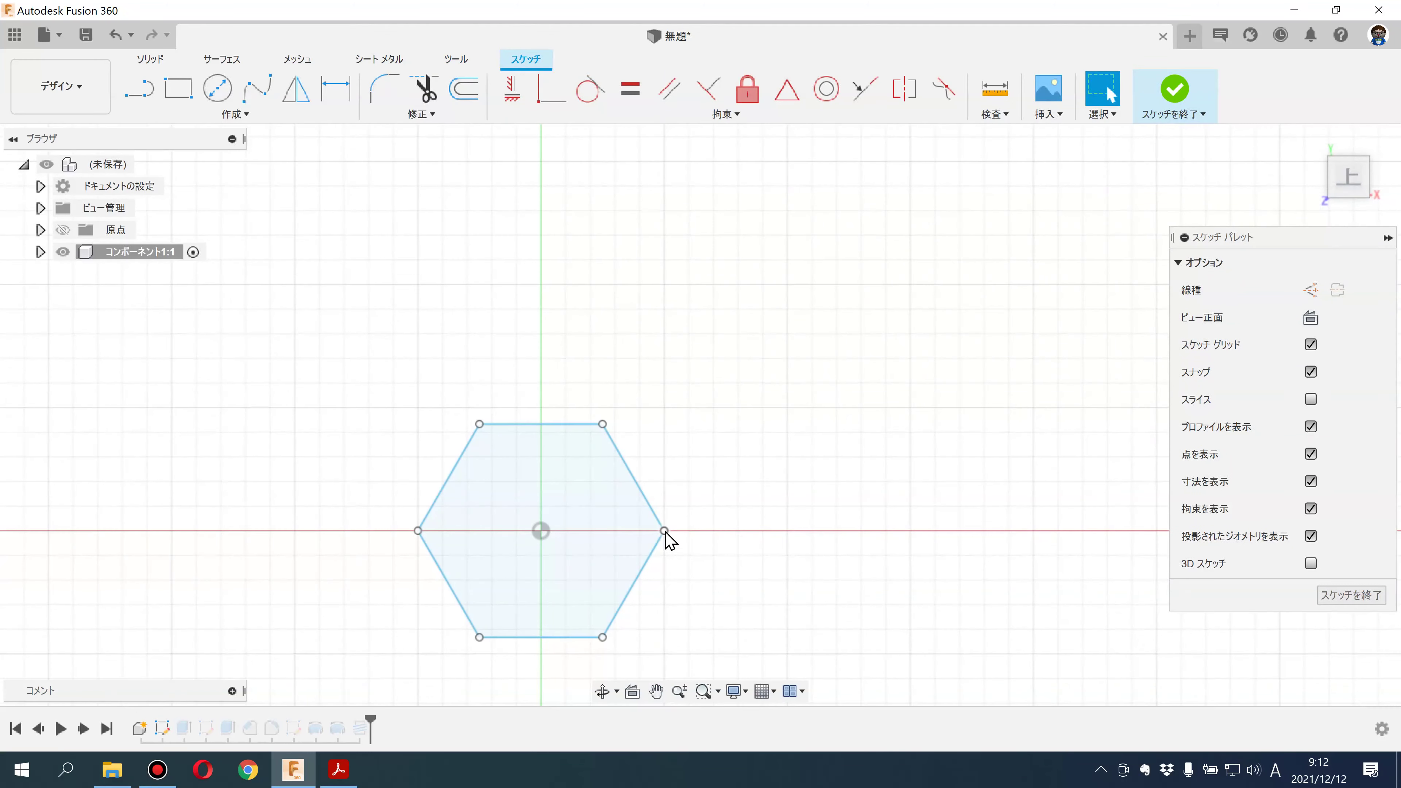
{"action": "left_click", "coordinate": [1174, 91]}
{"action": "left_click", "coordinate": [202, 729]}
{"action": "double_click", "coordinate": [202, 730]}
{"action": "left_click", "coordinate": [583, 490]}
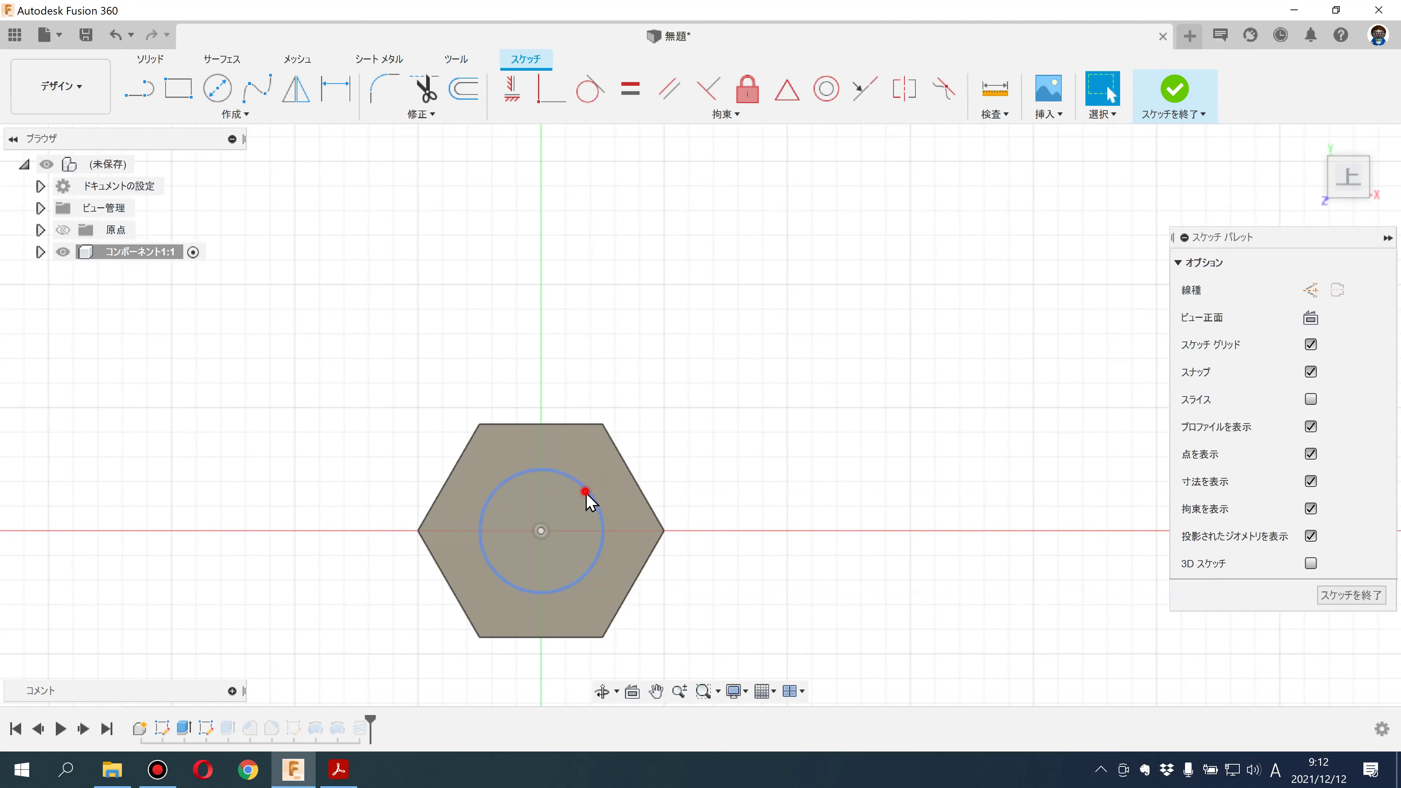
{"action": "left_click", "coordinate": [1174, 89]}
{"action": "left_click", "coordinate": [832, 447]}
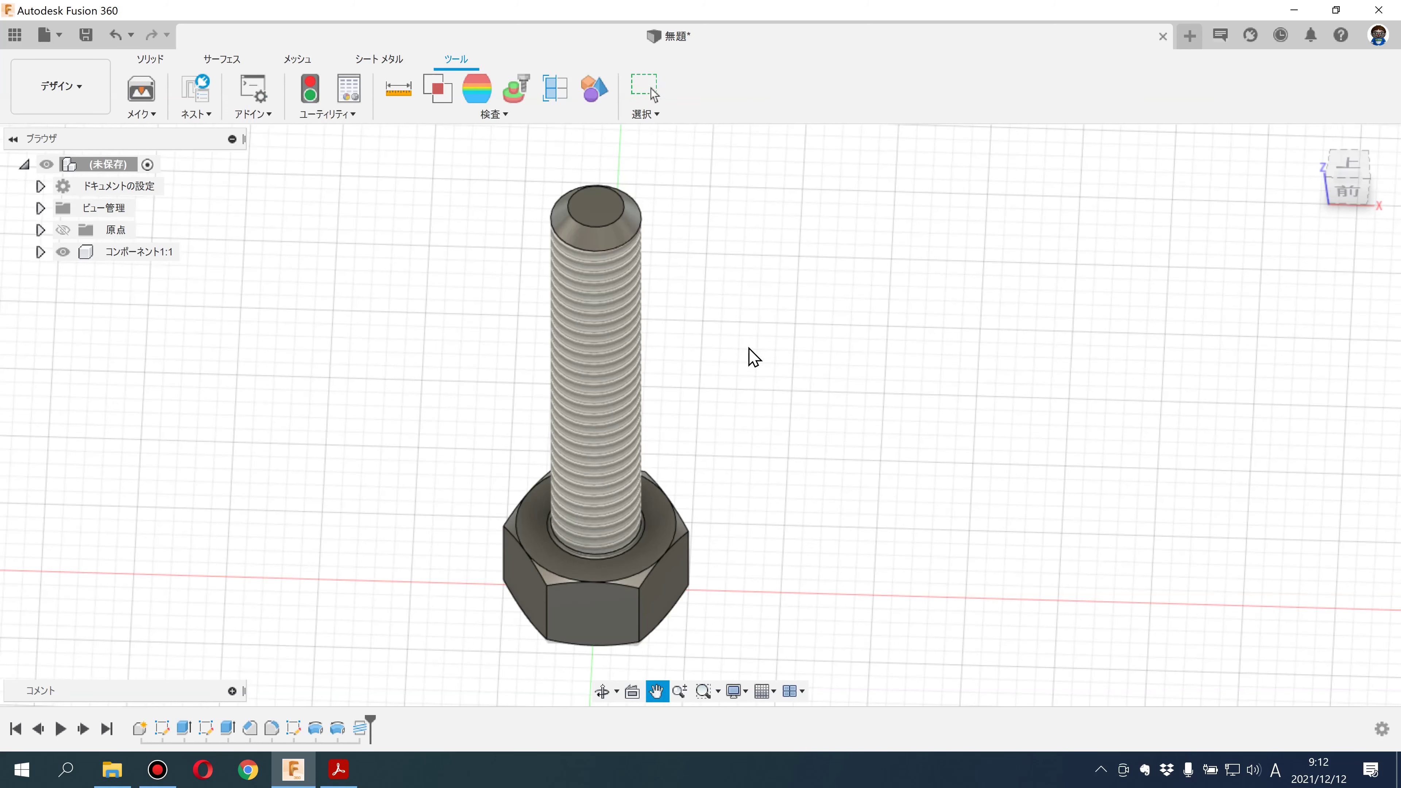
Change the shaft extrusion distance from 30 mm to 20 mm.
{"action": "double_click", "coordinate": [205, 729]}
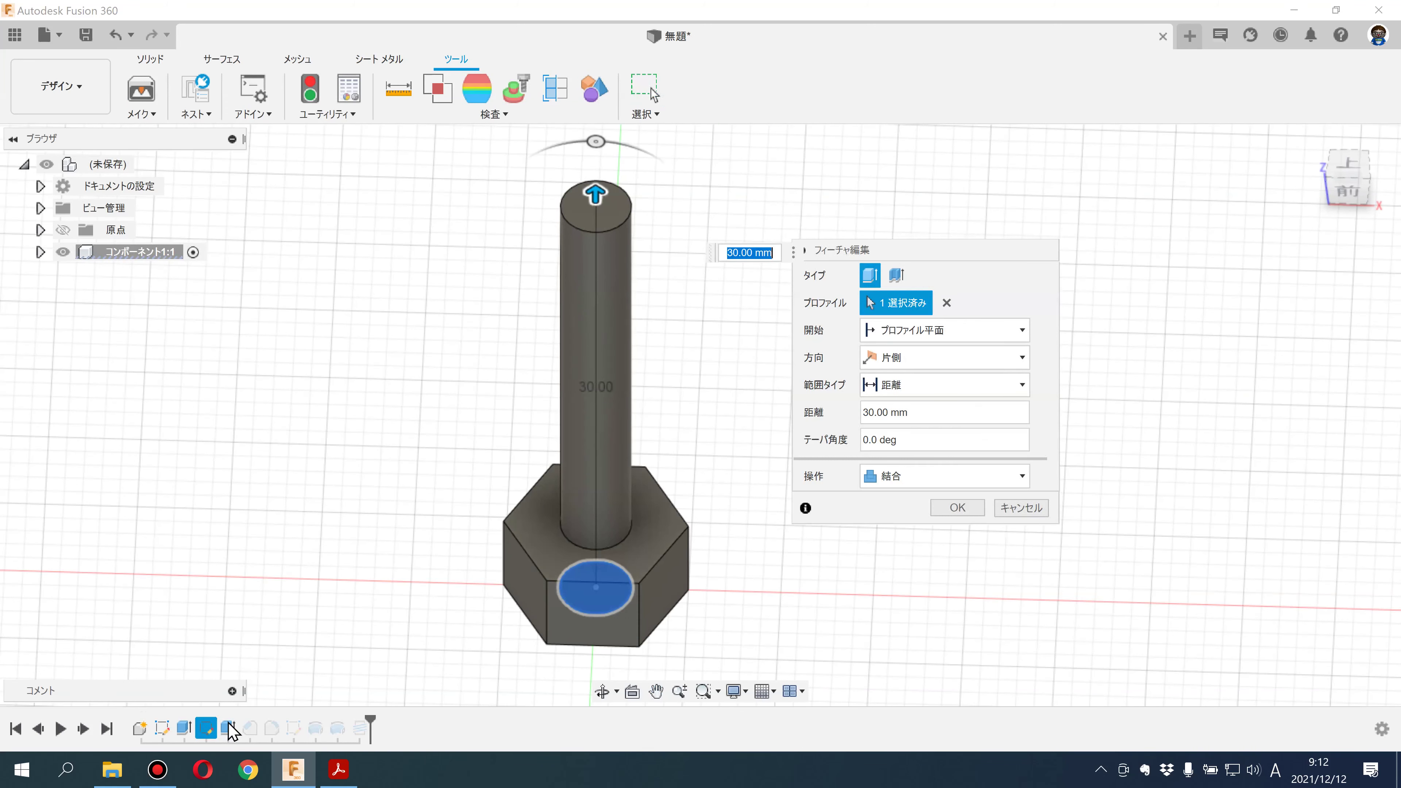
{"action": "left_click", "coordinate": [967, 510]}
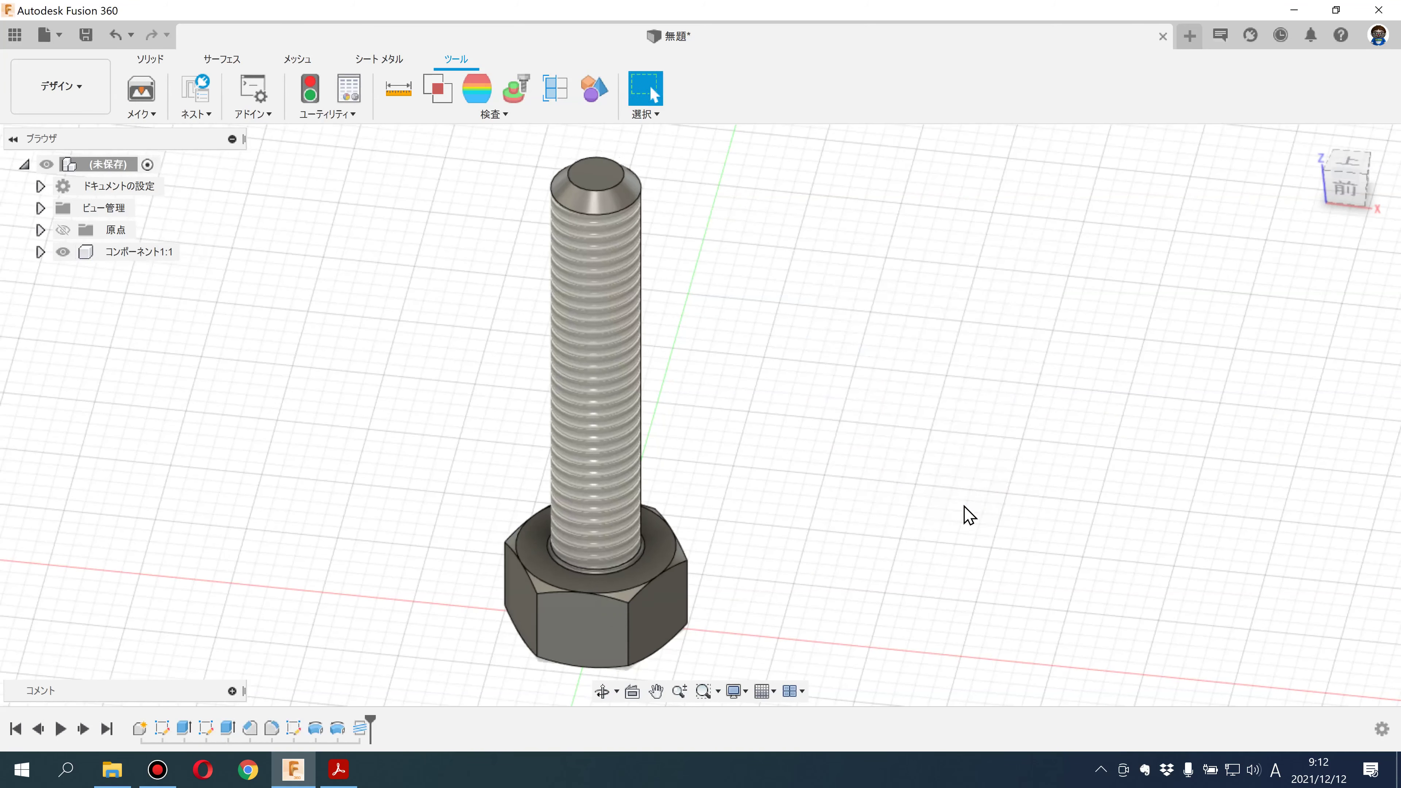
{"action": "double_click", "coordinate": [295, 730]}
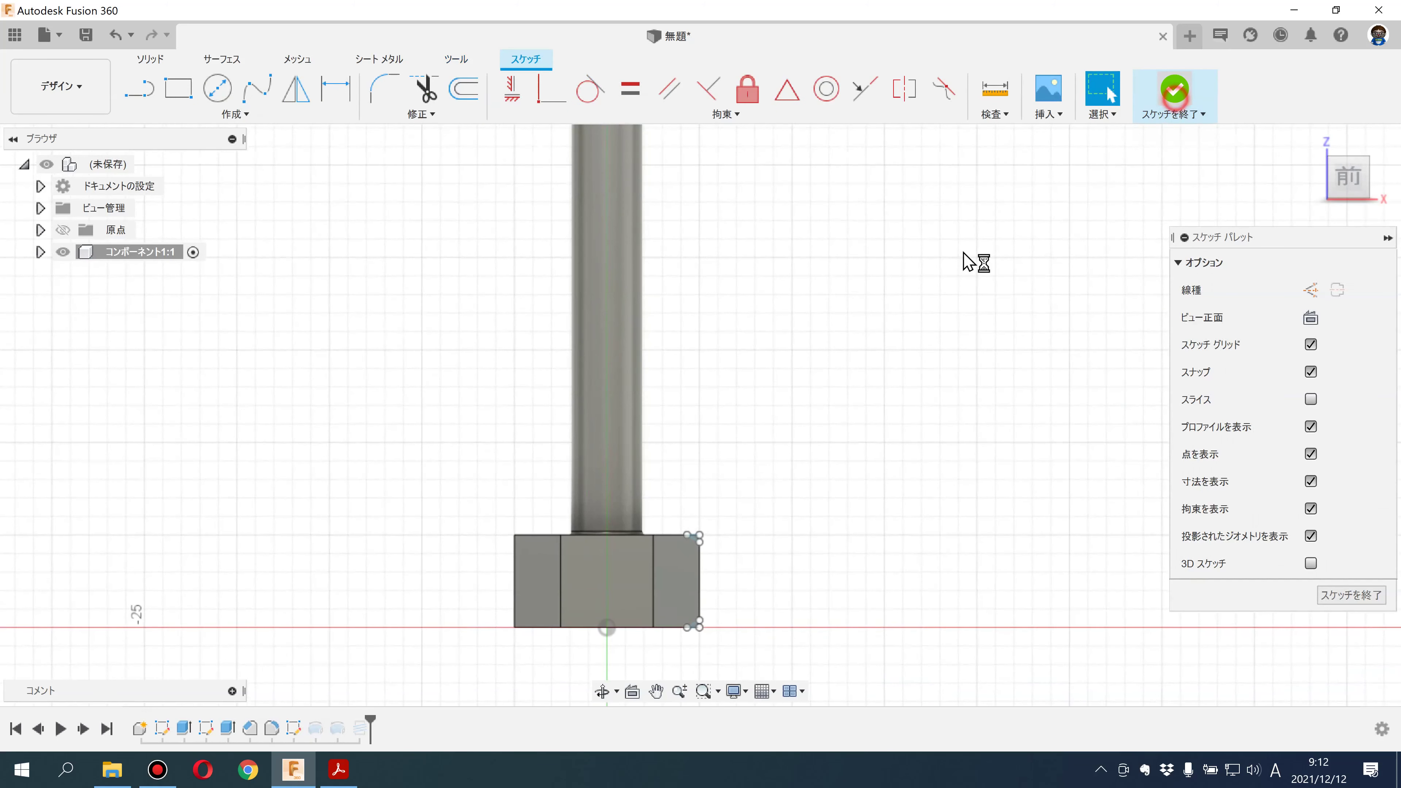
{"action": "double_click", "coordinate": [205, 729]}
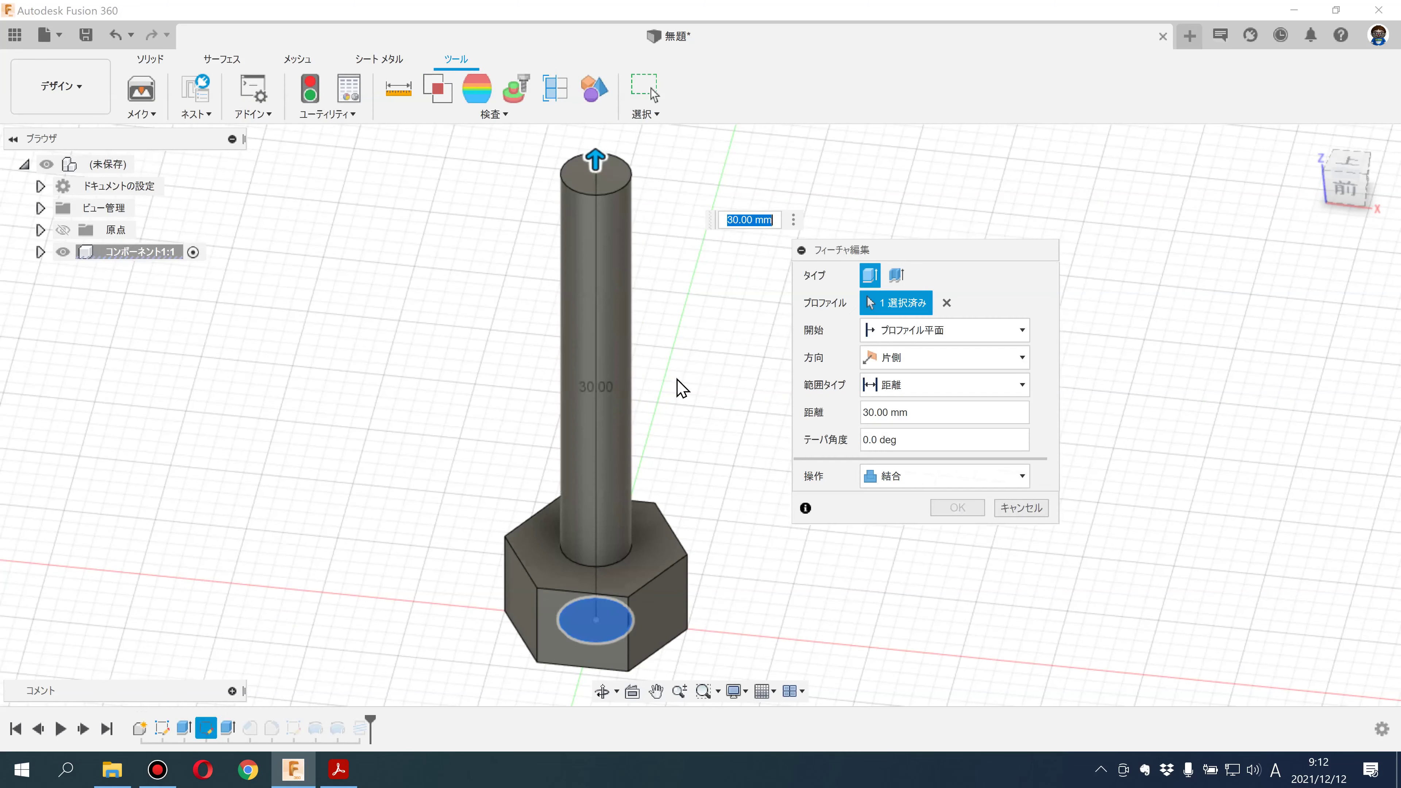
{"action": "left_click_drag", "start_coordinate": [601, 161], "coordinate": [596, 276]}
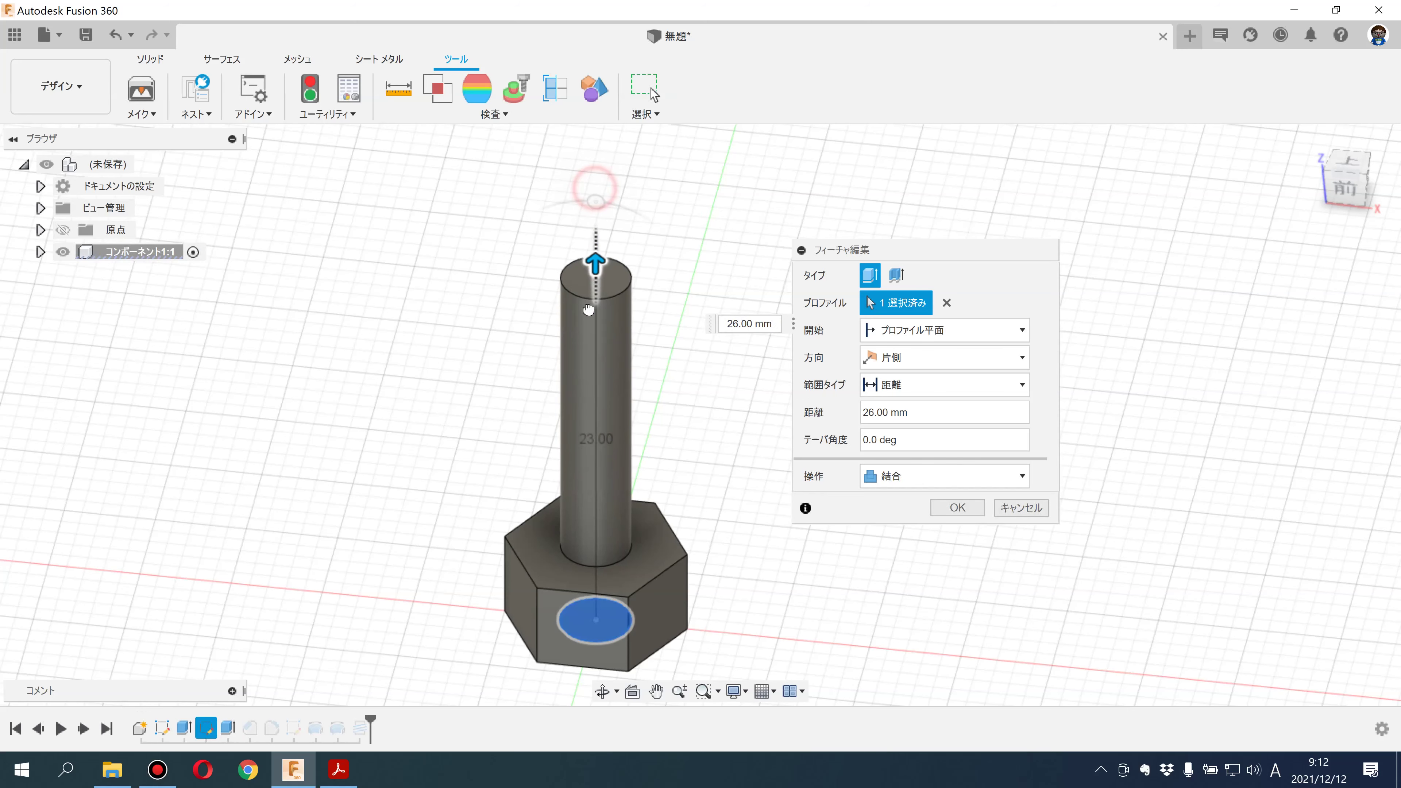
{"action": "left_click", "coordinate": [971, 514]}
Enlarge the shaft sketch circle to nearly fill the hexagon, then view the bolt.
{"action": "left_click", "coordinate": [847, 535]}
{"action": "left_click", "coordinate": [163, 728]}
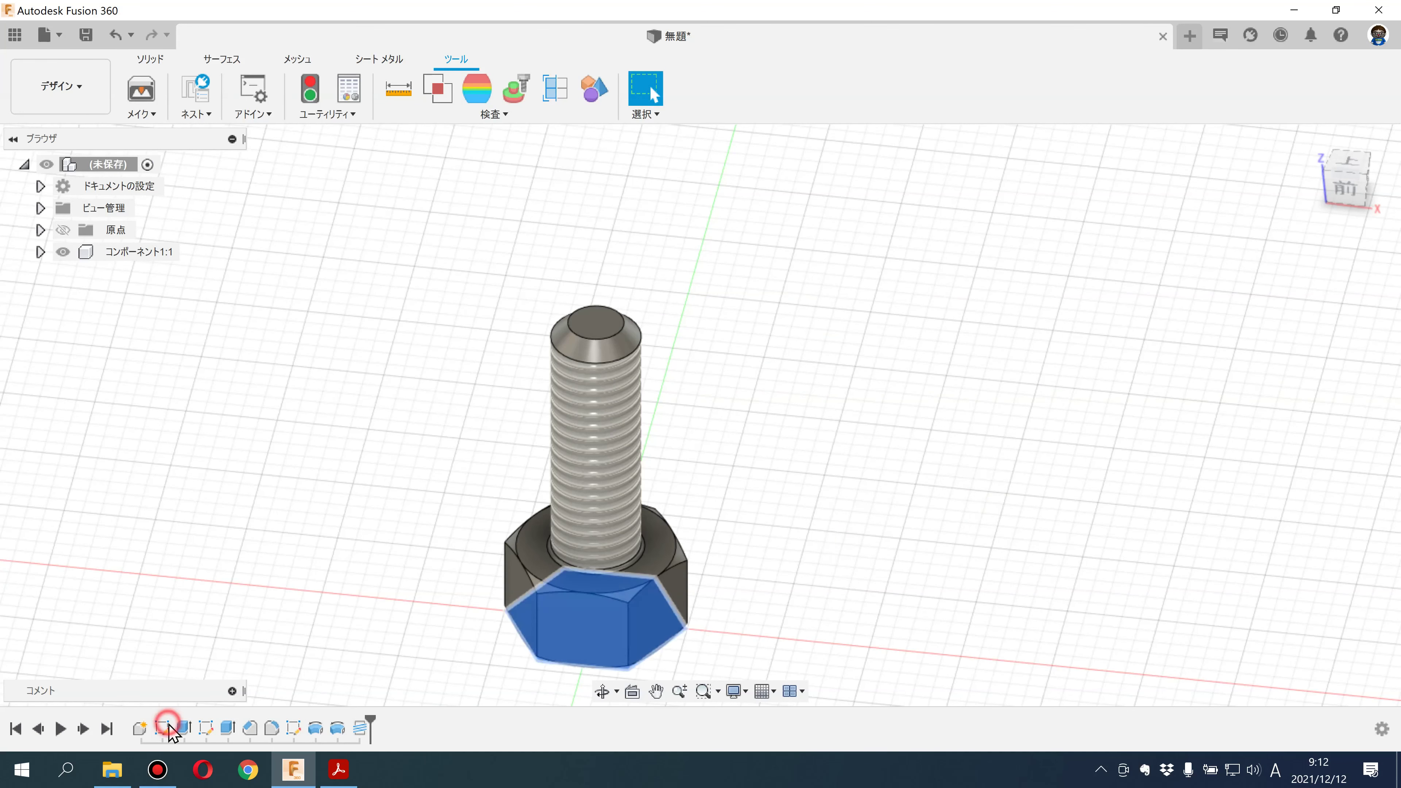
{"action": "double_click", "coordinate": [206, 729]}
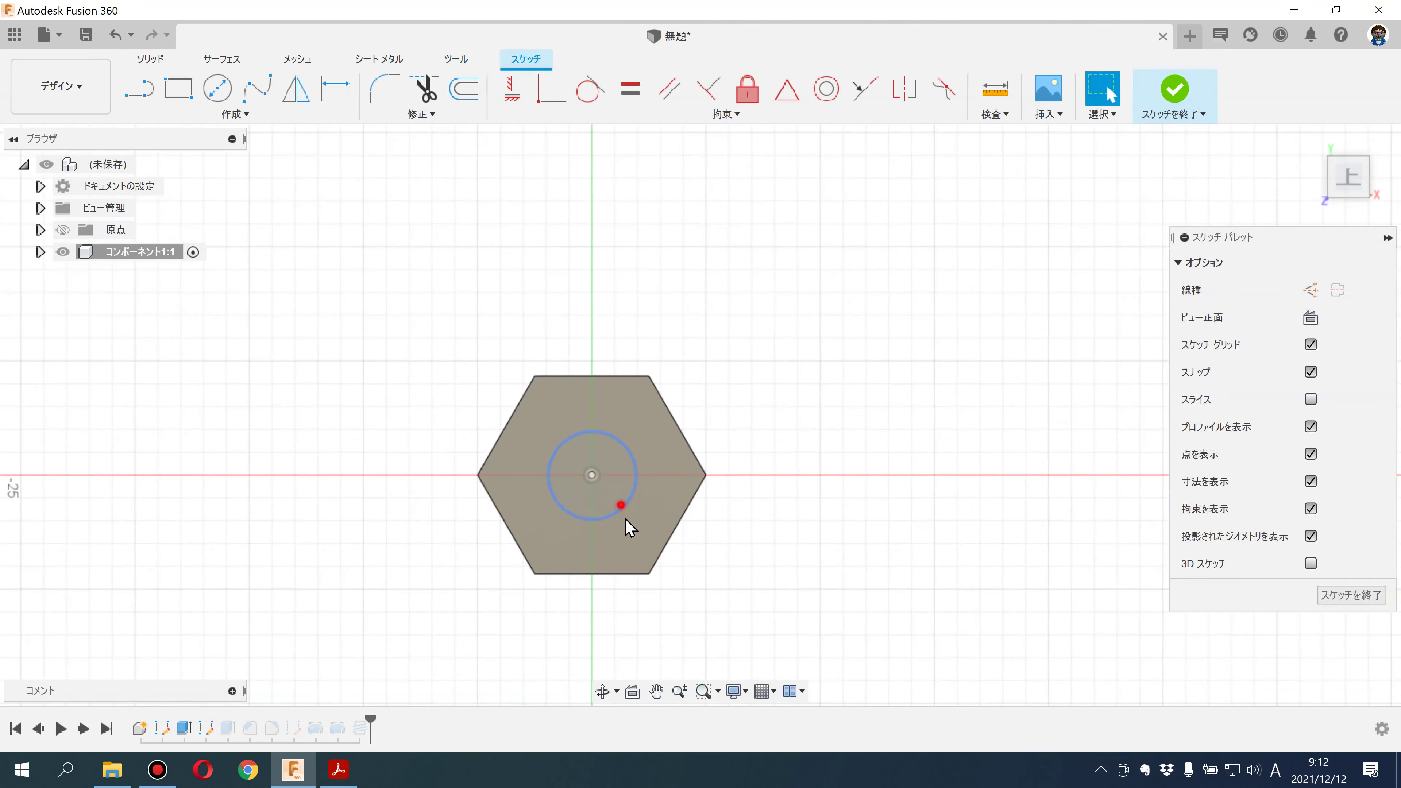
{"action": "left_click", "coordinate": [631, 546]}
{"action": "key", "text": "Escape"}
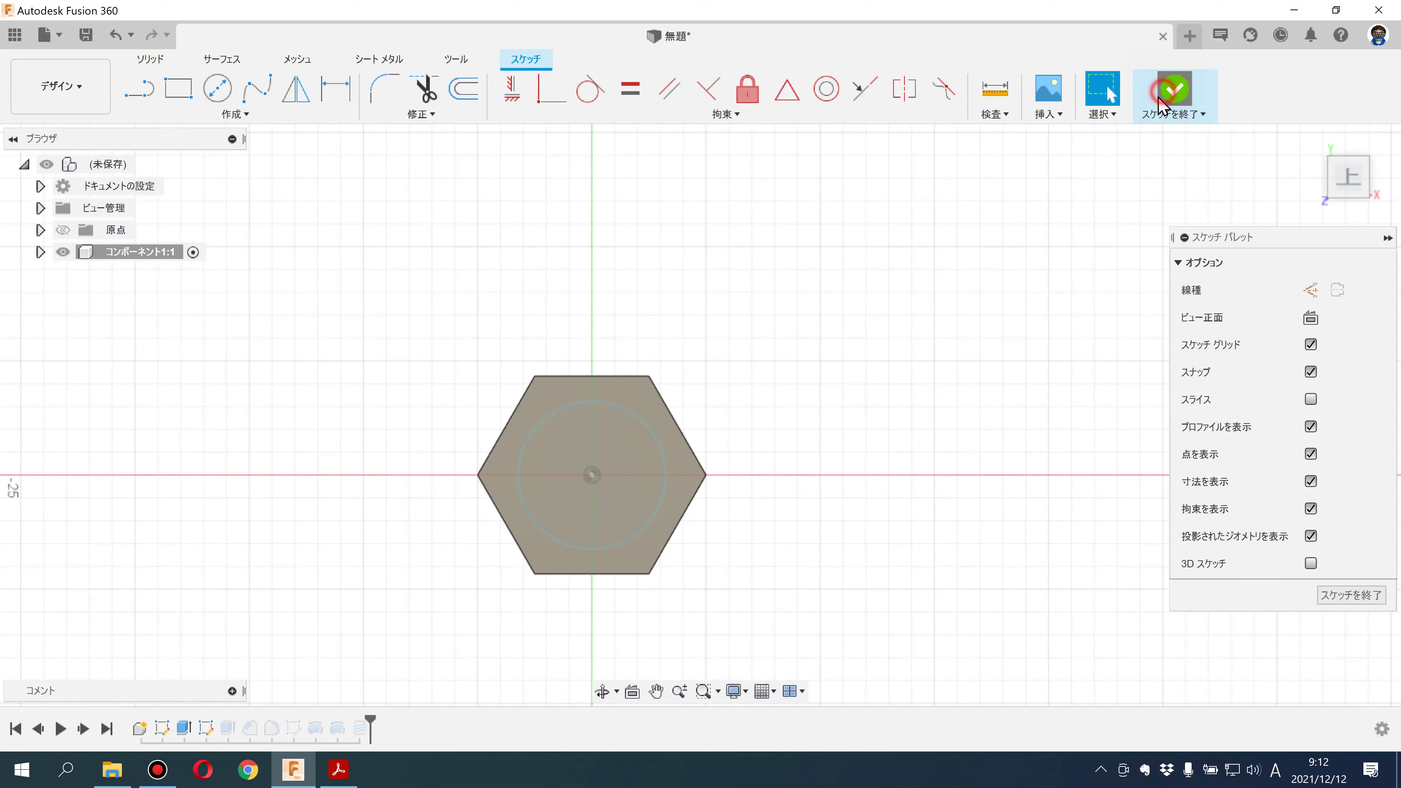
{"action": "left_click", "coordinate": [1169, 99]}
{"action": "mouse_move", "coordinate": [794, 453]}
{"action": "middle_mouse_down", "text": "shift"}
{"action": "mouse_move", "coordinate": [794, 357]}
{"action": "mouse_move", "coordinate": [780, 337]}
{"action": "middle_mouse_up", "text": "shift"}
{"action": "scroll", "coordinate": [556, 538], "scroll_direction": "up", "scroll_amount": 3}
{"action": "scroll", "coordinate": [501, 589], "scroll_direction": "up", "scroll_amount": 2}
{"action": "middle_click_drag", "start_coordinate": [500, 588], "coordinate": [476, 617], "text": "shift"}
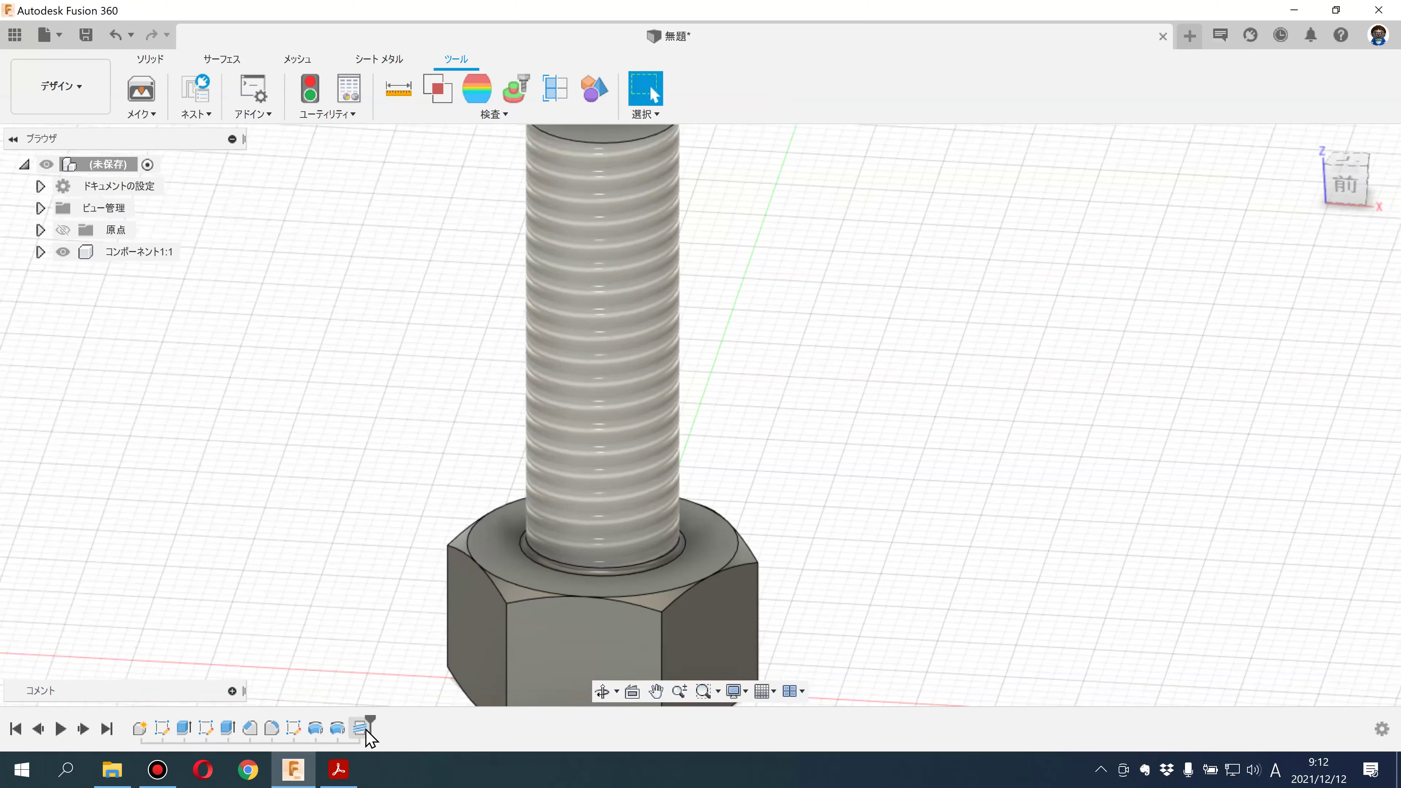
{"action": "double_click", "coordinate": [360, 730]}
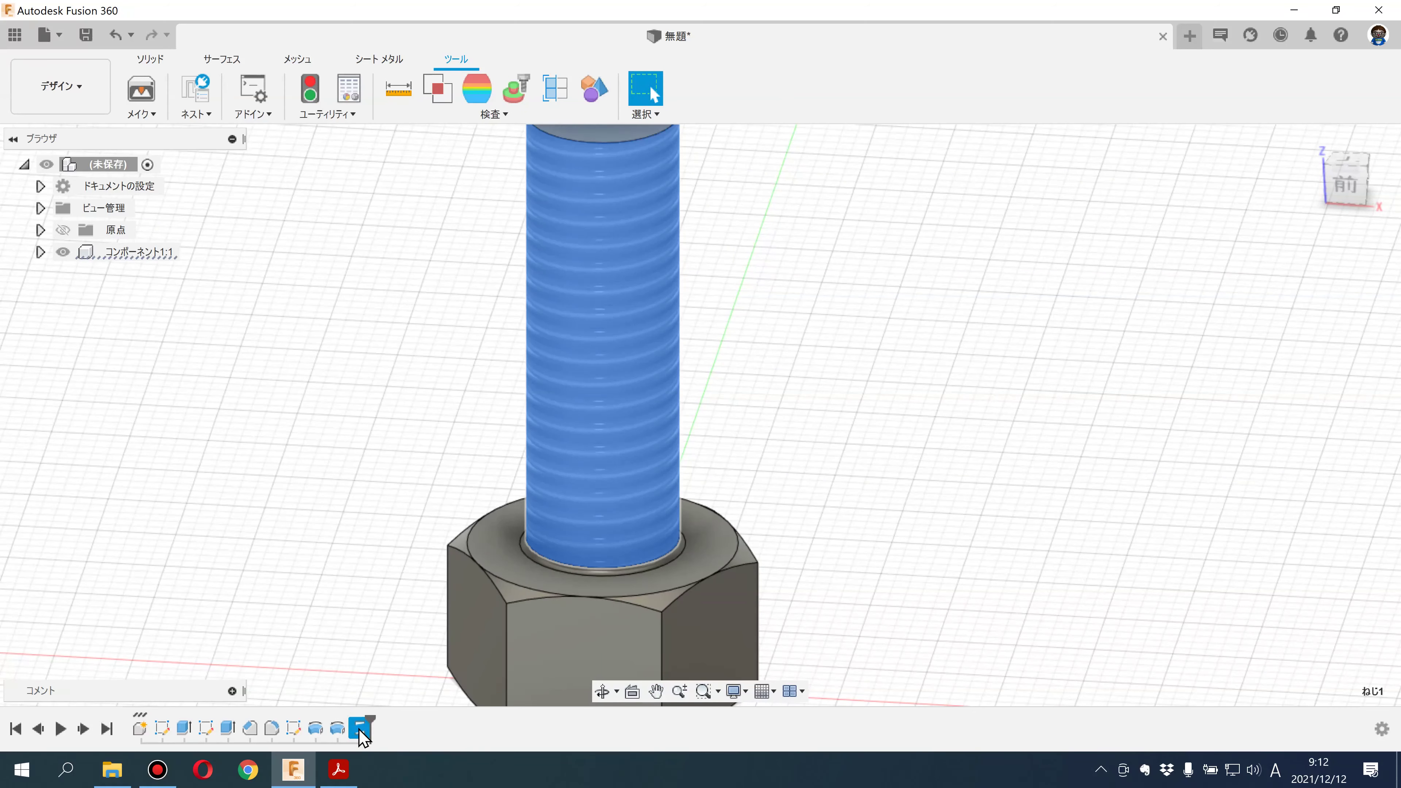
Set the bolt thread size to 8.0 mm M8x1.25.
{"action": "left_click", "coordinate": [945, 418]}
{"action": "left_click", "coordinate": [979, 440]}
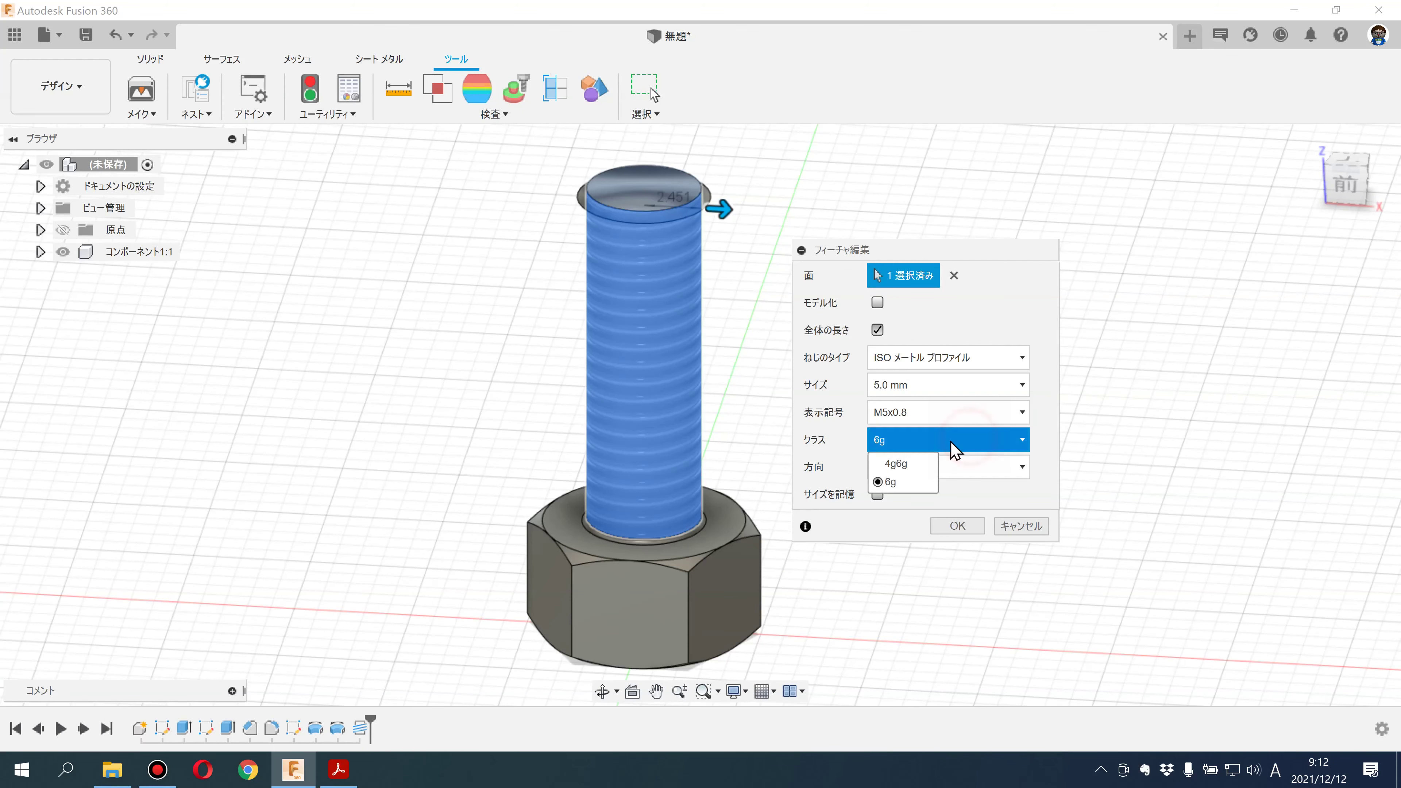
{"action": "left_click", "coordinate": [913, 385]}
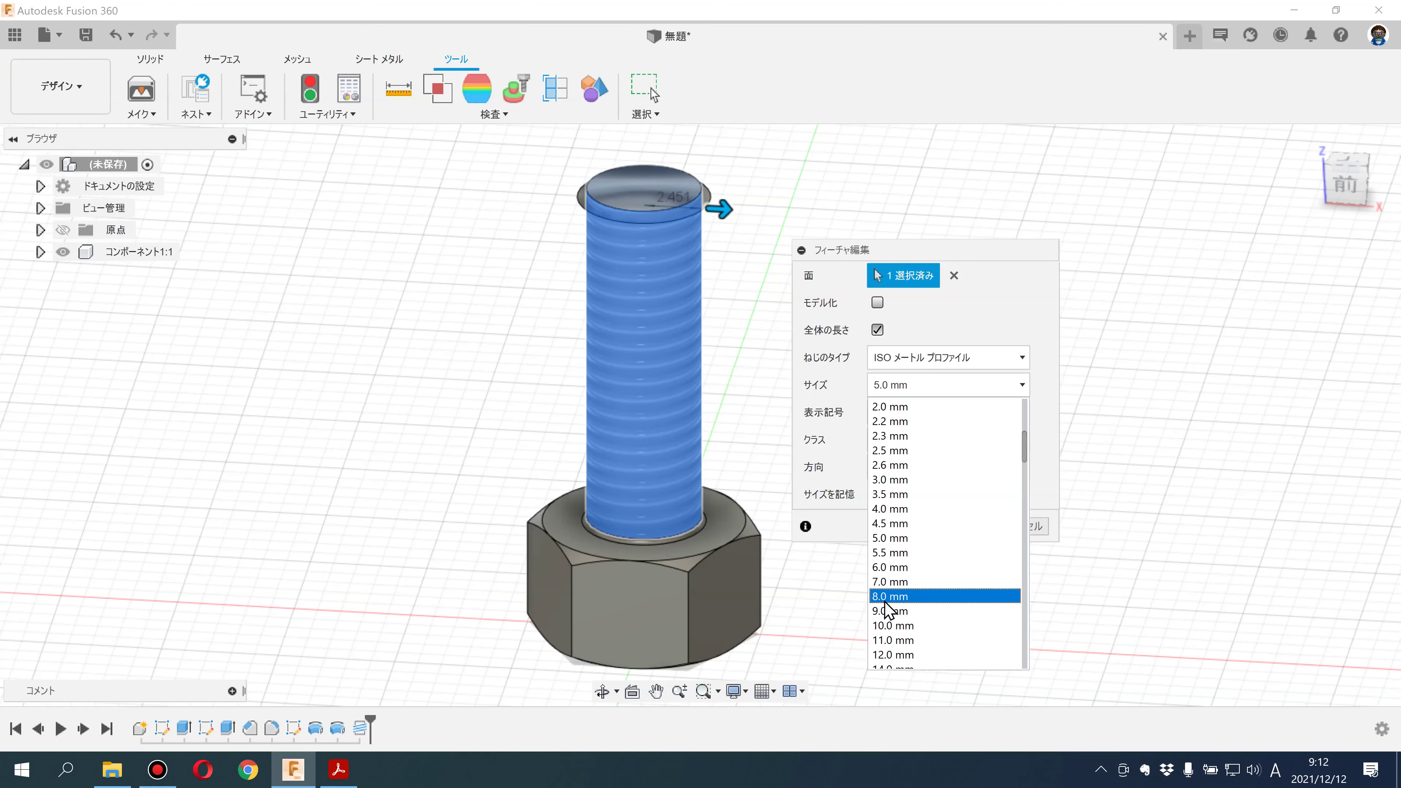
{"action": "left_click", "coordinate": [885, 599]}
{"action": "left_click", "coordinate": [958, 526]}
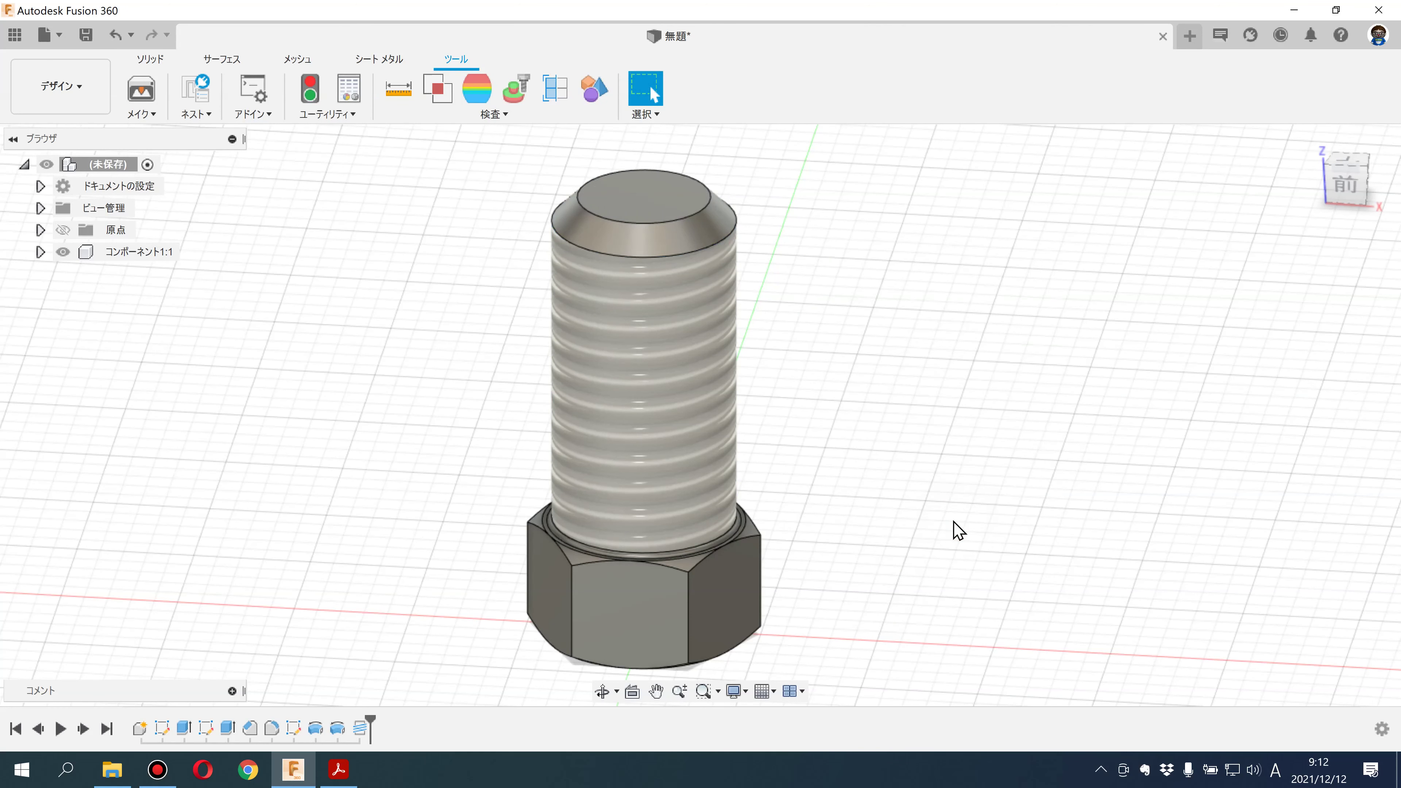
{"action": "scroll", "coordinate": [504, 609], "scroll_direction": "down", "scroll_amount": 2}
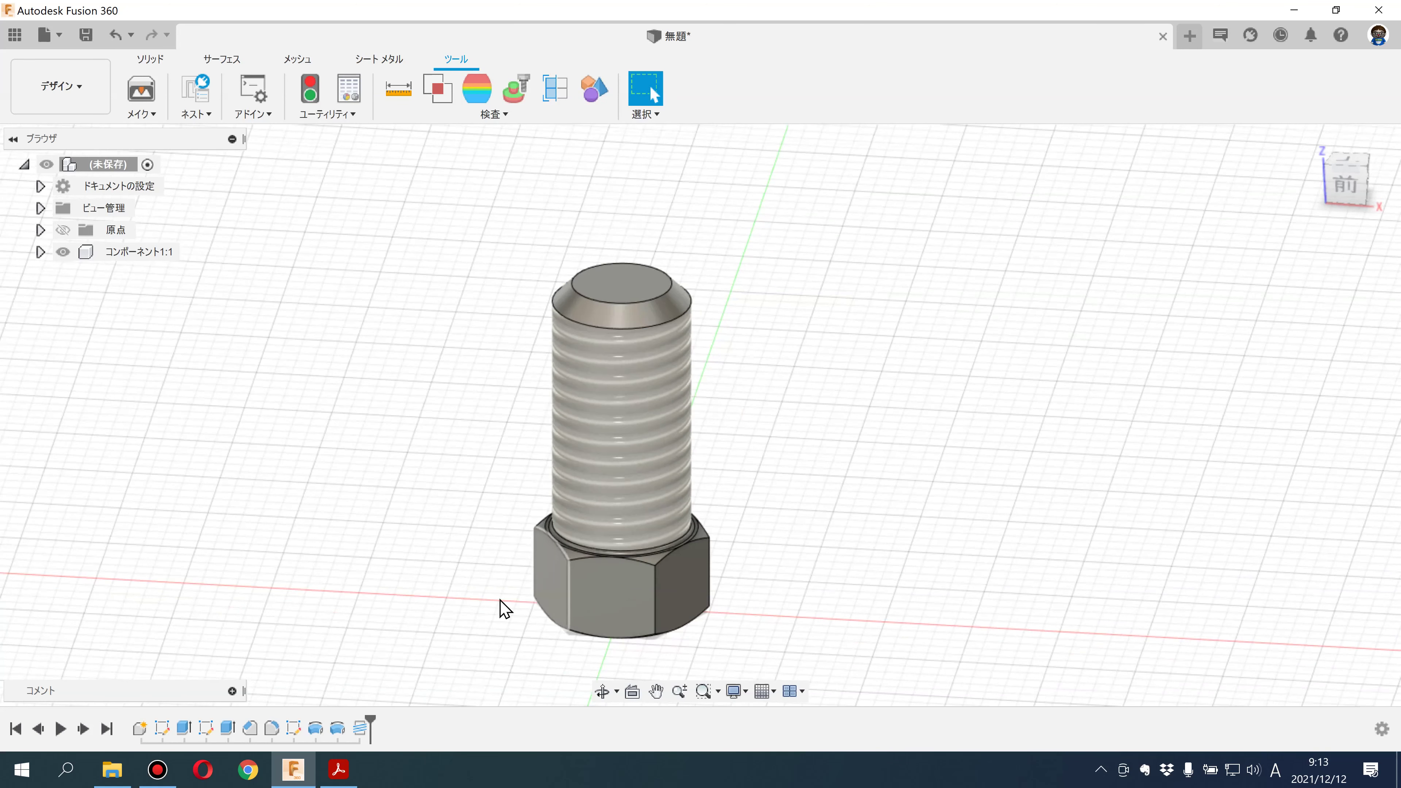
Make the thread Modeled and orbit to inspect the real thread ridges.
{"action": "double_click", "coordinate": [360, 729]}
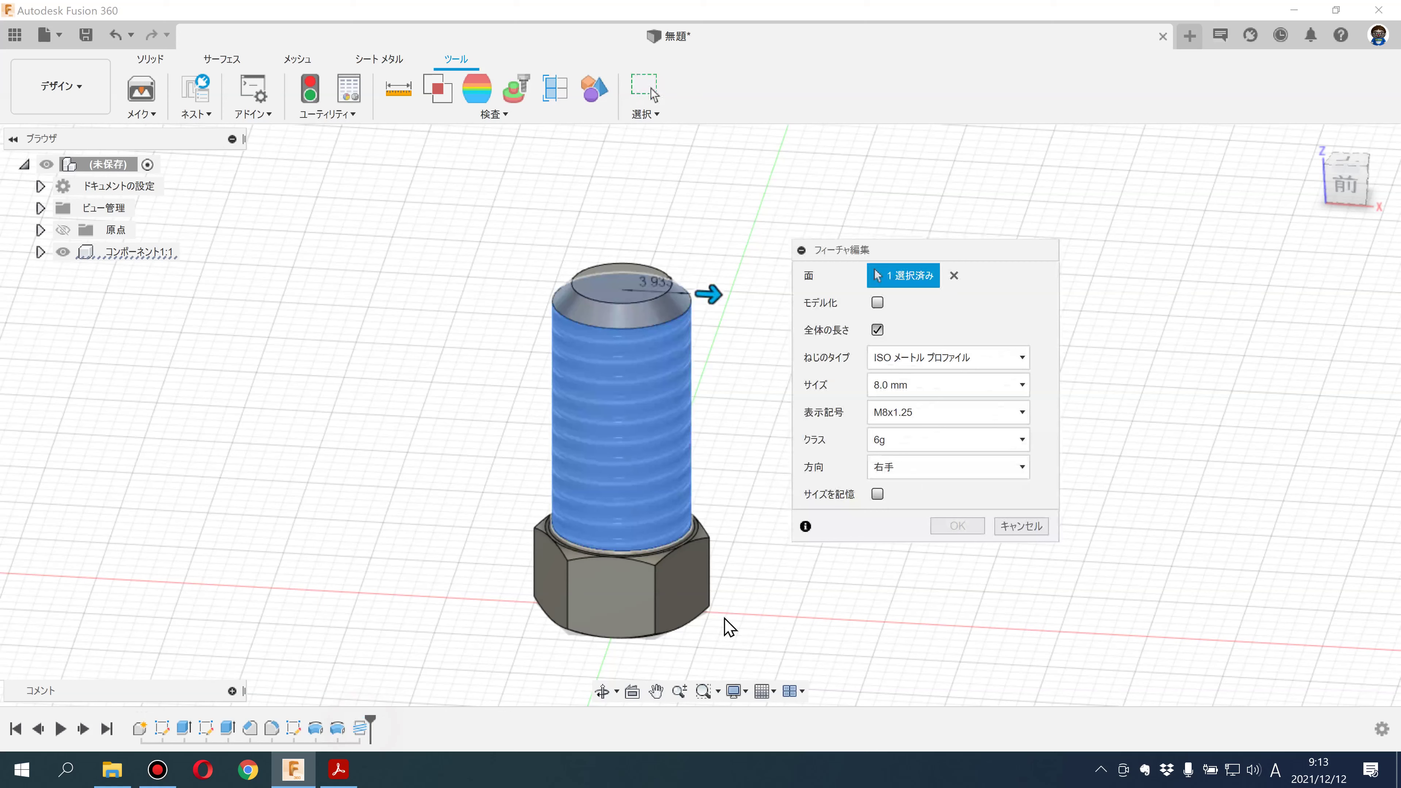
{"action": "left_click", "coordinate": [877, 303]}
{"action": "left_click", "coordinate": [956, 525]}
{"action": "mouse_move", "coordinate": [933, 529]}
{"action": "middle_mouse_down", "text": "shift"}
{"action": "mouse_move", "coordinate": [878, 484]}
{"action": "mouse_move", "coordinate": [754, 538]}
{"action": "middle_mouse_up", "text": "shift"}
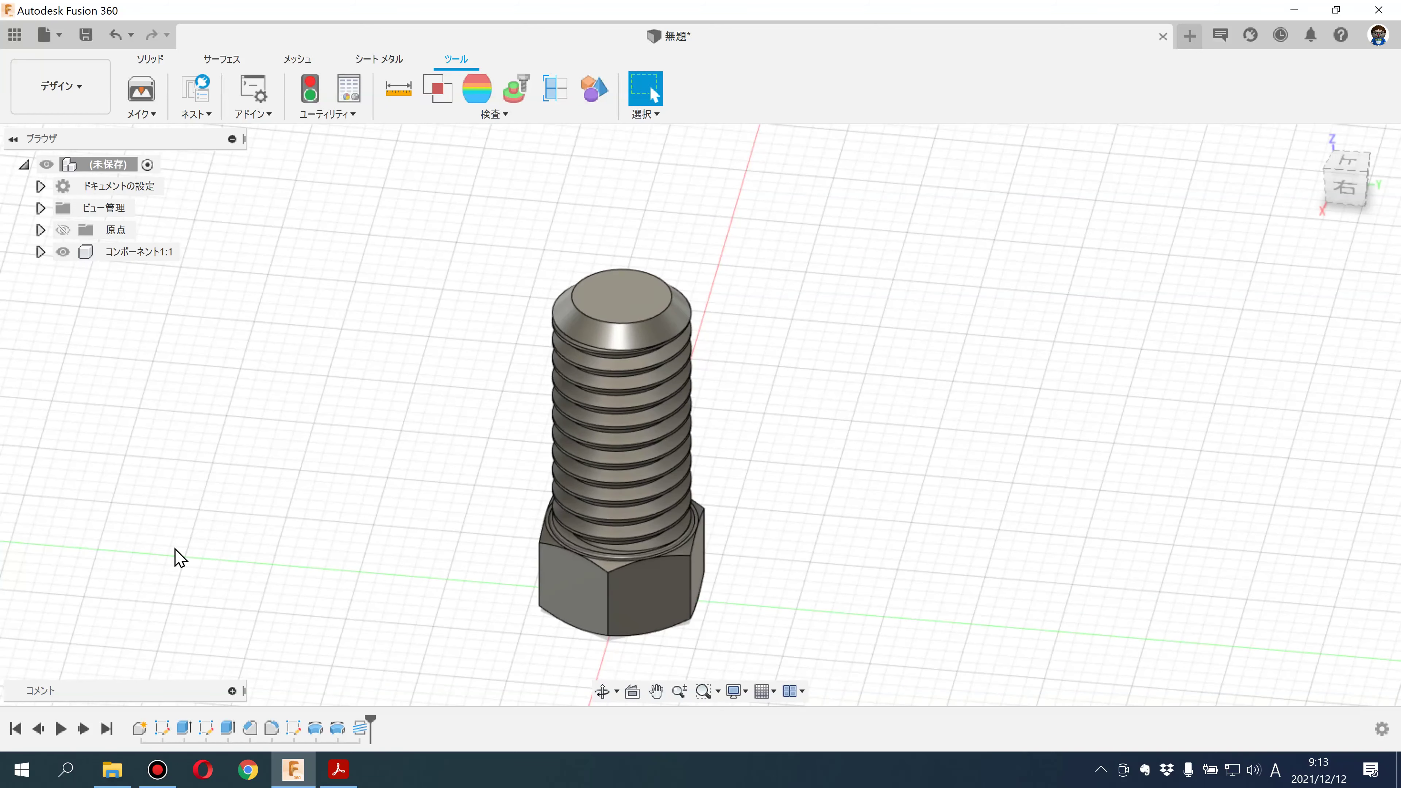
Run the Bottle sample script from Scripts and Add-Ins.
{"action": "left_click", "coordinate": [256, 114]}
{"action": "left_click", "coordinate": [267, 134]}
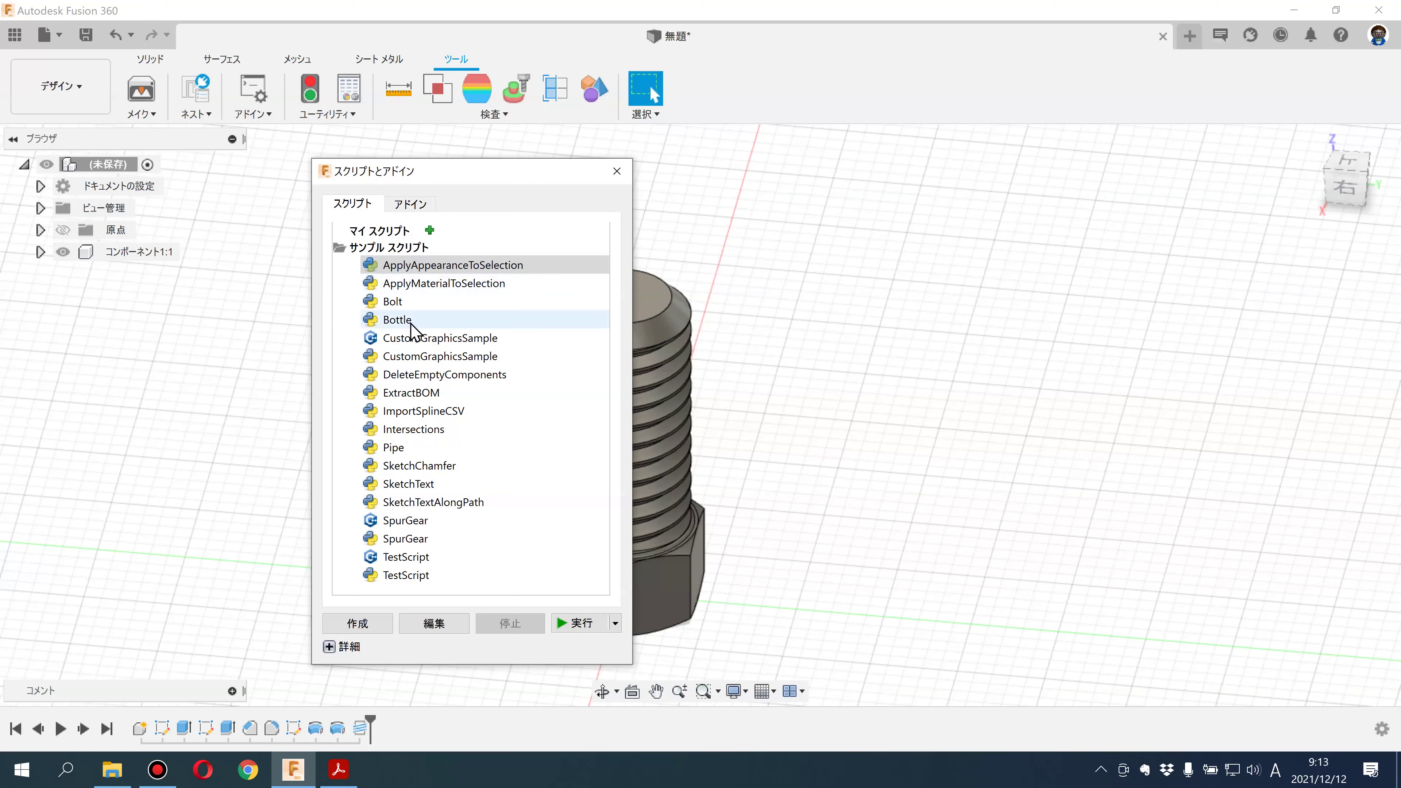
{"action": "left_click", "coordinate": [427, 322]}
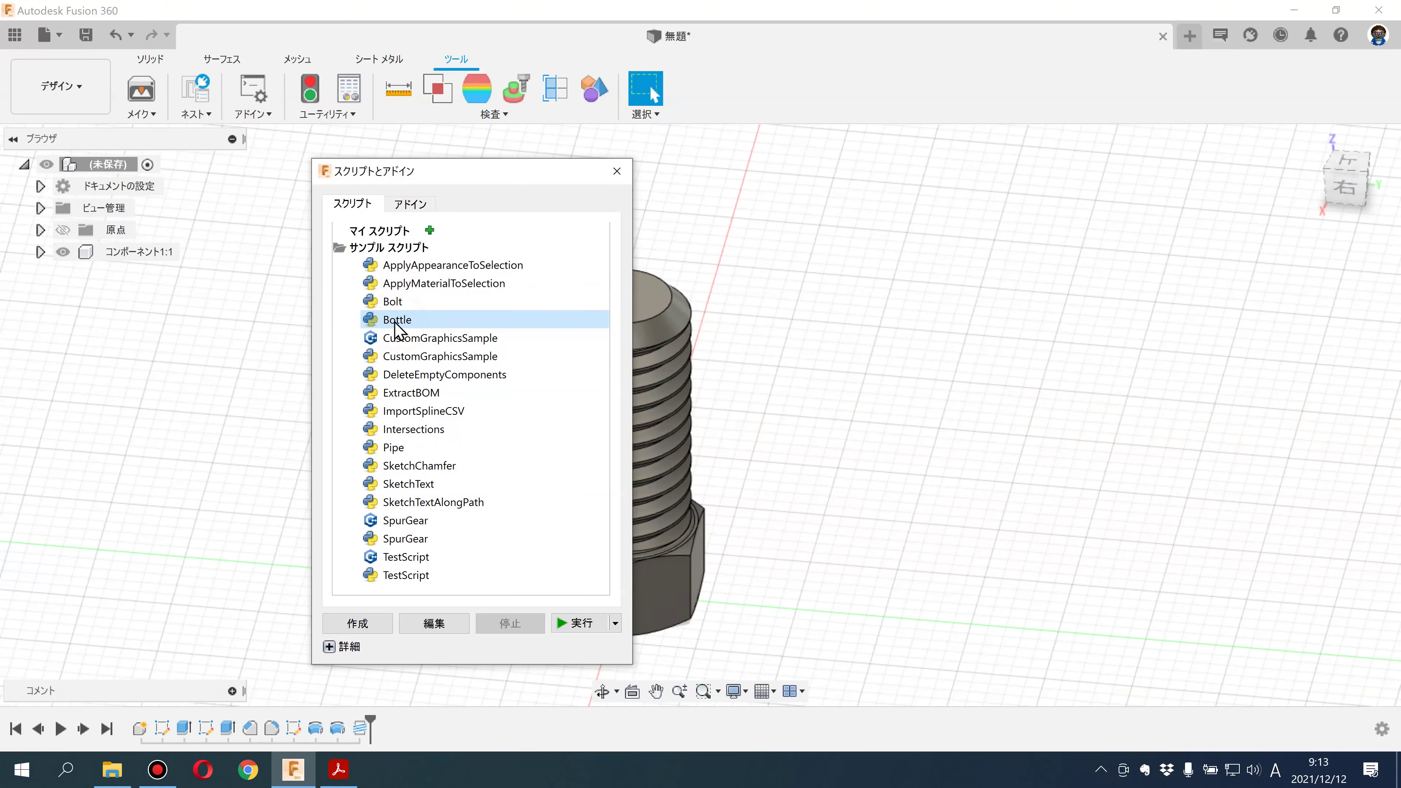
{"action": "left_click", "coordinate": [576, 623]}
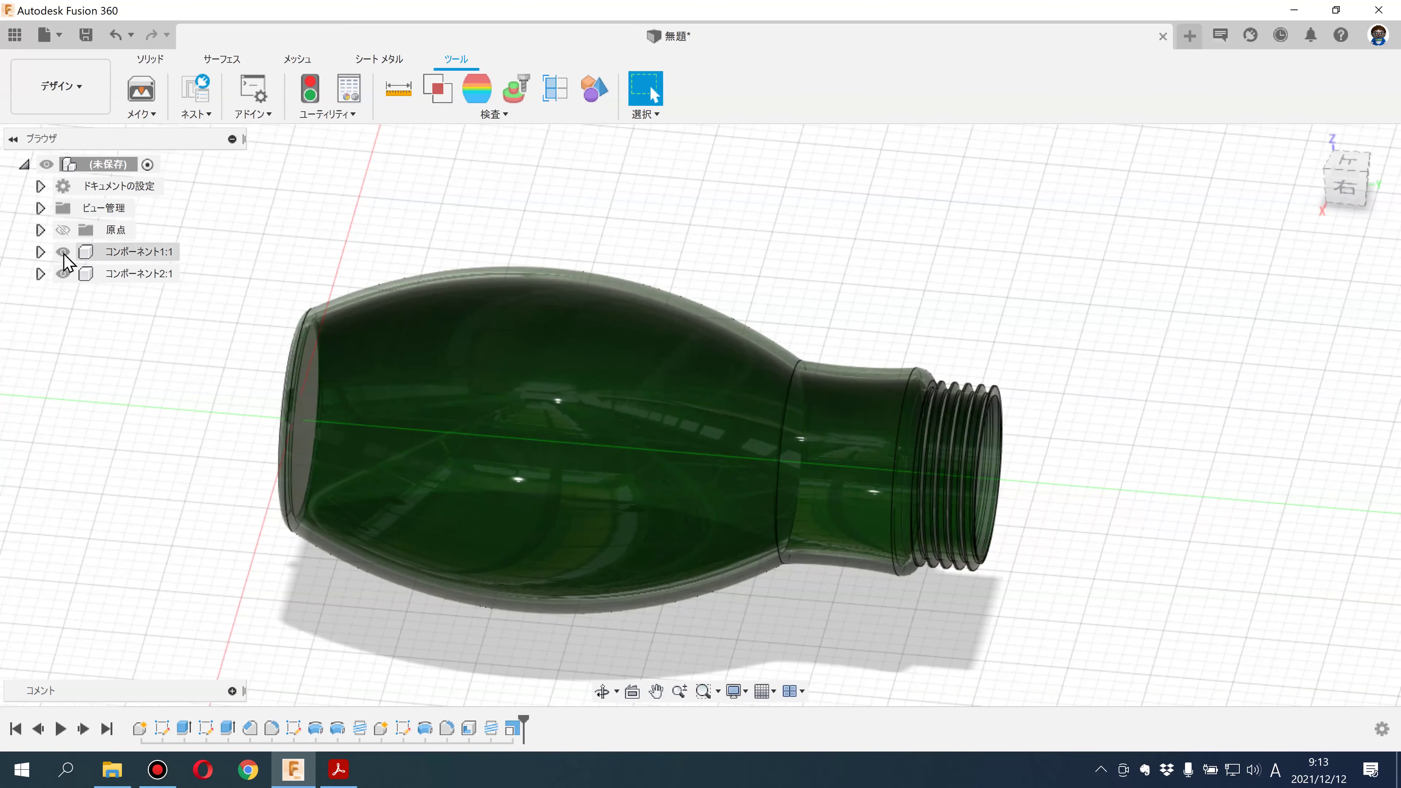
Hide the bolt component and step through the bottle's feature history.
{"action": "left_click", "coordinate": [62, 252]}
{"action": "mouse_move", "coordinate": [1032, 325]}
{"action": "middle_mouse_down", "text": "shift"}
{"action": "mouse_move", "coordinate": [898, 281]}
{"action": "mouse_move", "coordinate": [889, 182]}
{"action": "mouse_move", "coordinate": [808, 193]}
{"action": "mouse_move", "coordinate": [921, 211]}
{"action": "mouse_move", "coordinate": [539, 751]}
{"action": "middle_mouse_up", "text": "shift"}
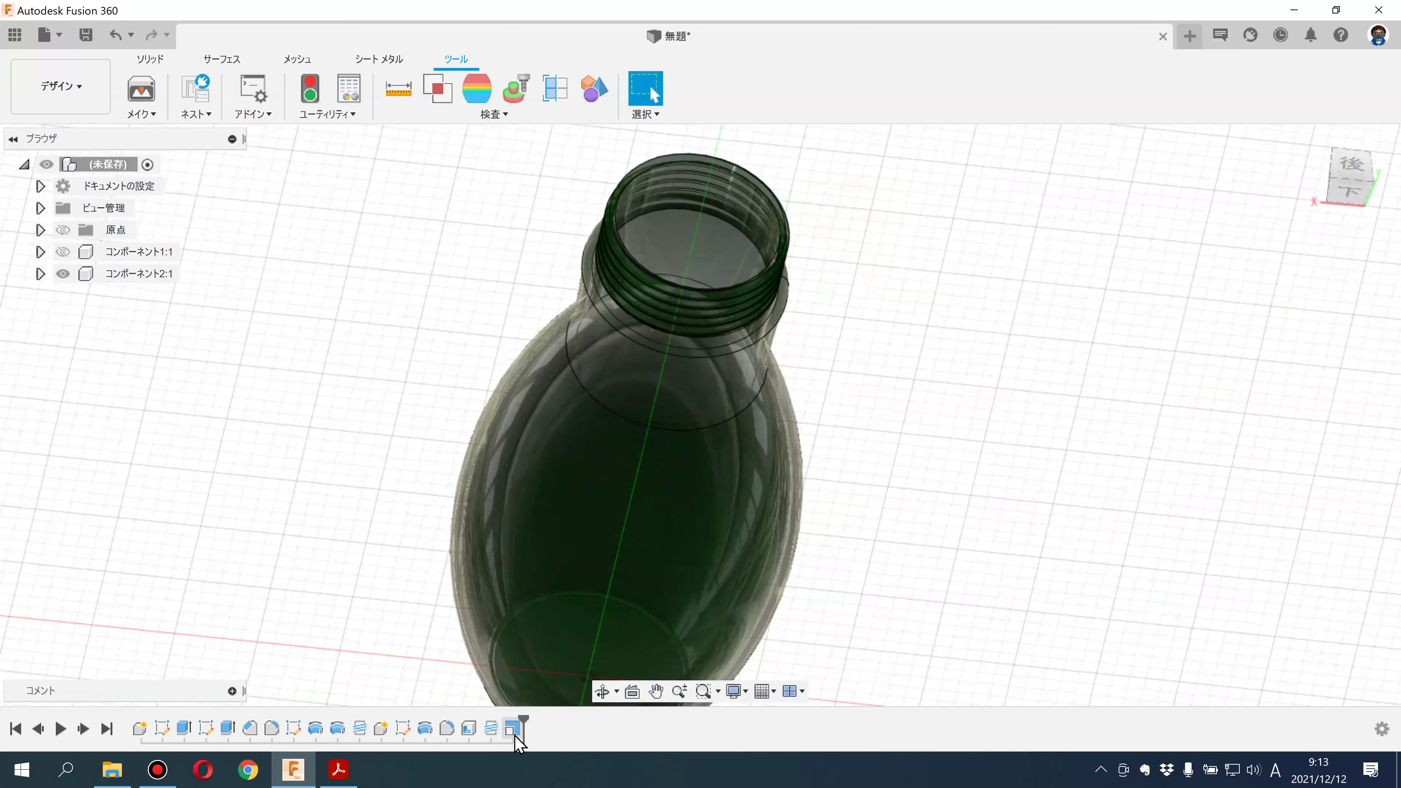
{"action": "left_click", "coordinate": [514, 730]}
{"action": "left_click", "coordinate": [471, 730]}
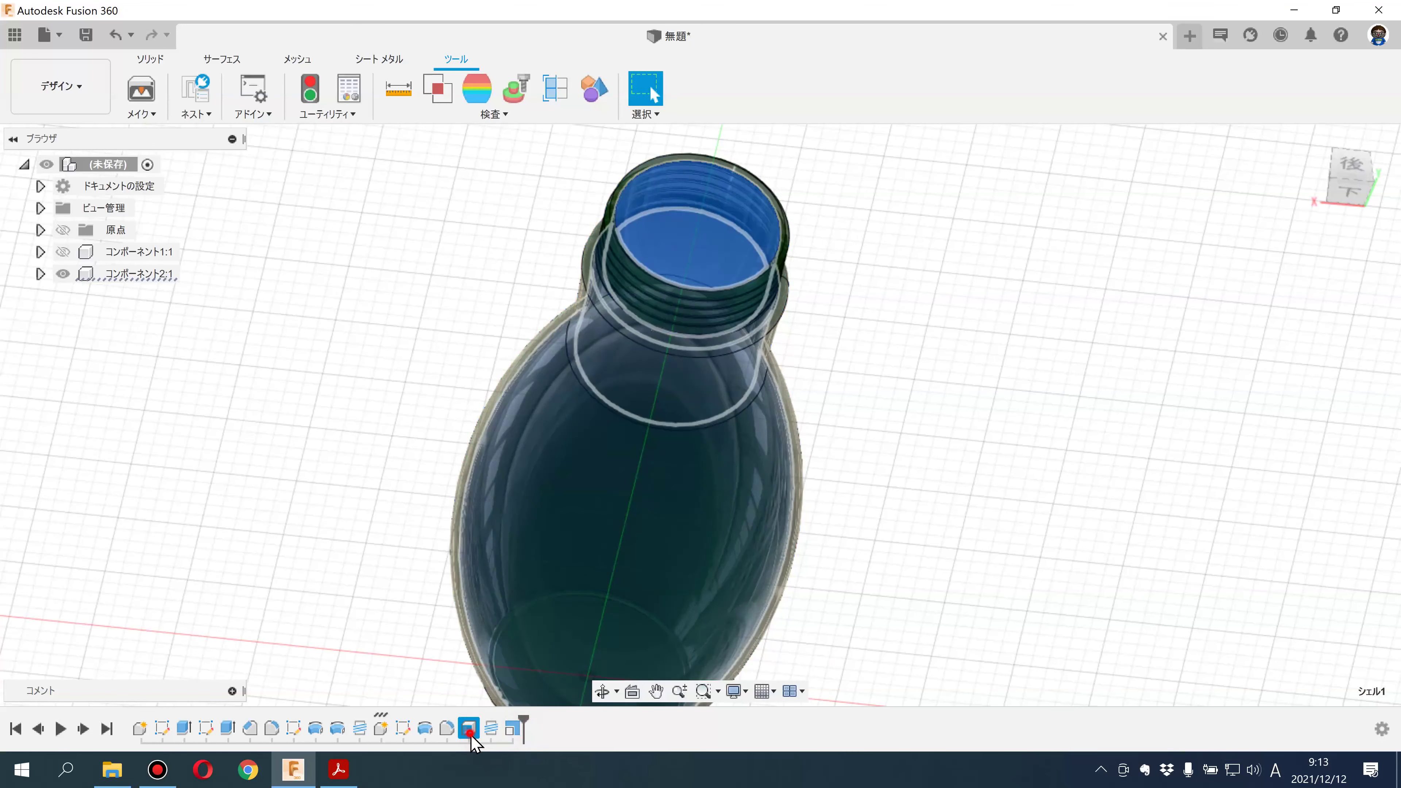
{"action": "left_click", "coordinate": [448, 730]}
{"action": "left_click", "coordinate": [403, 730]}
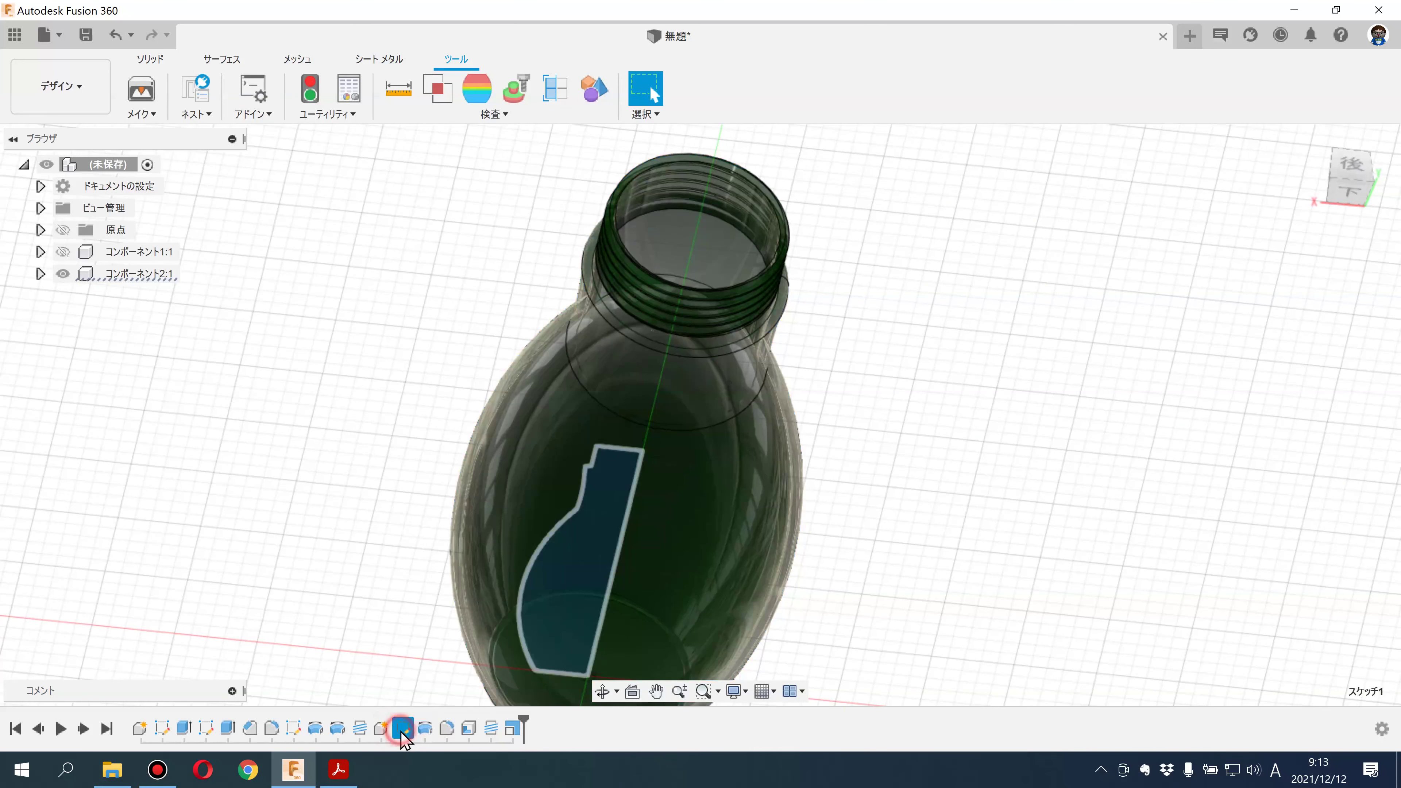
{"action": "mouse_move", "coordinate": [401, 532]}
{"action": "middle_mouse_down", "text": "shift"}
{"action": "mouse_move", "coordinate": [732, 491]}
{"action": "mouse_move", "coordinate": [491, 757]}
{"action": "middle_mouse_up", "text": "shift"}
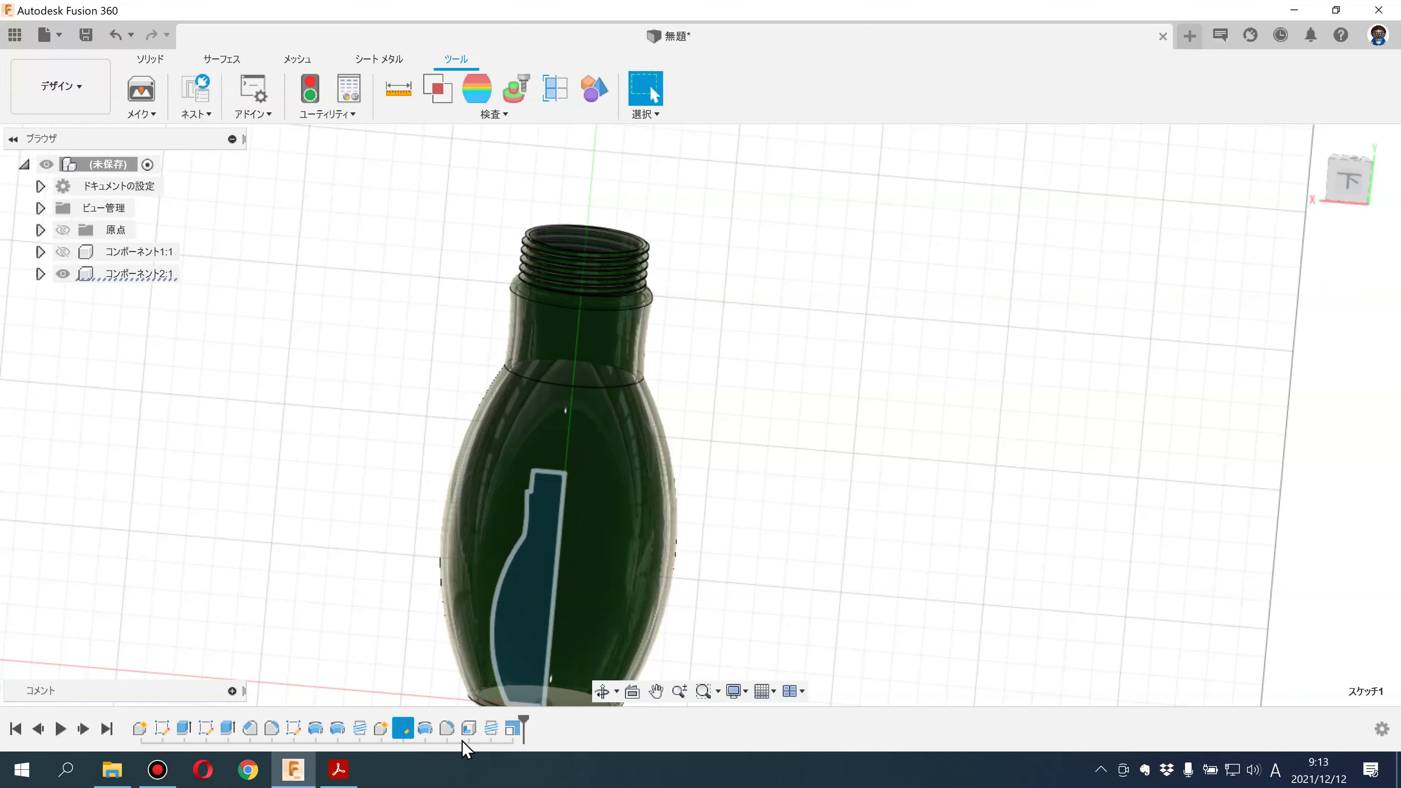
Drag the bottle's scale feature to a new scale factor and confirm.
{"action": "double_click", "coordinate": [509, 730]}
{"action": "middle_click_drag", "start_coordinate": [757, 492], "coordinate": [617, 563], "text": "shift"}
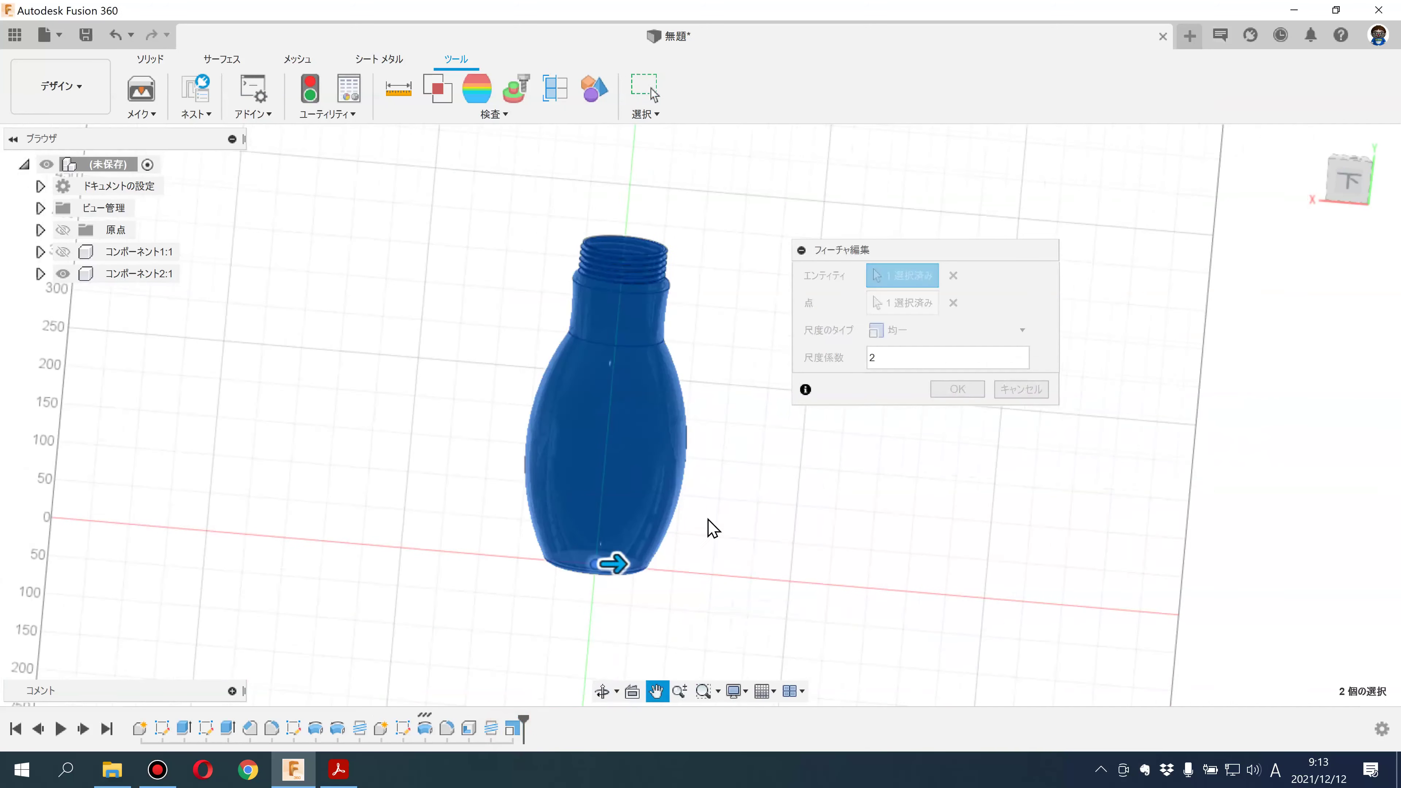
{"action": "left_click_drag", "start_coordinate": [616, 563], "coordinate": [563, 564]}
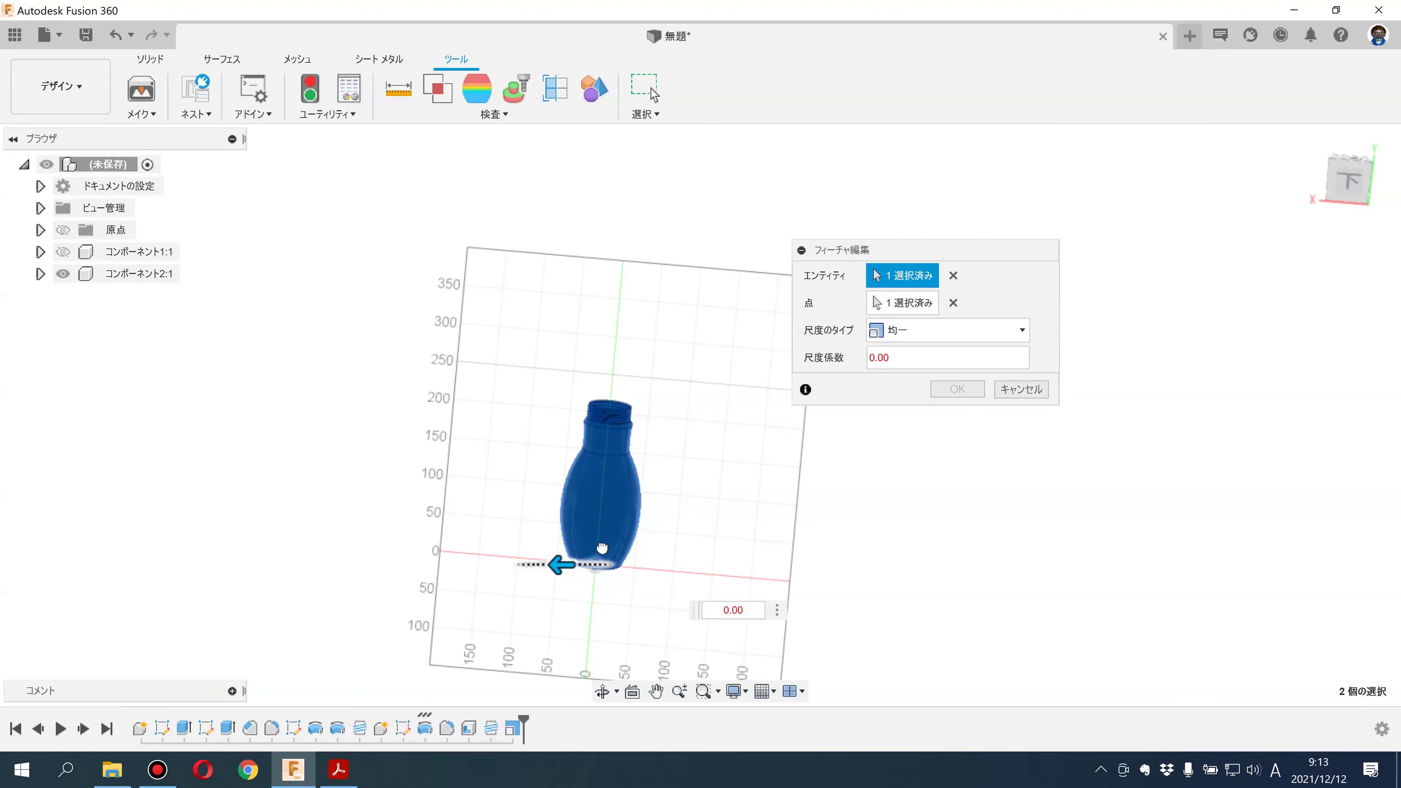
{"action": "left_click", "coordinate": [950, 389]}
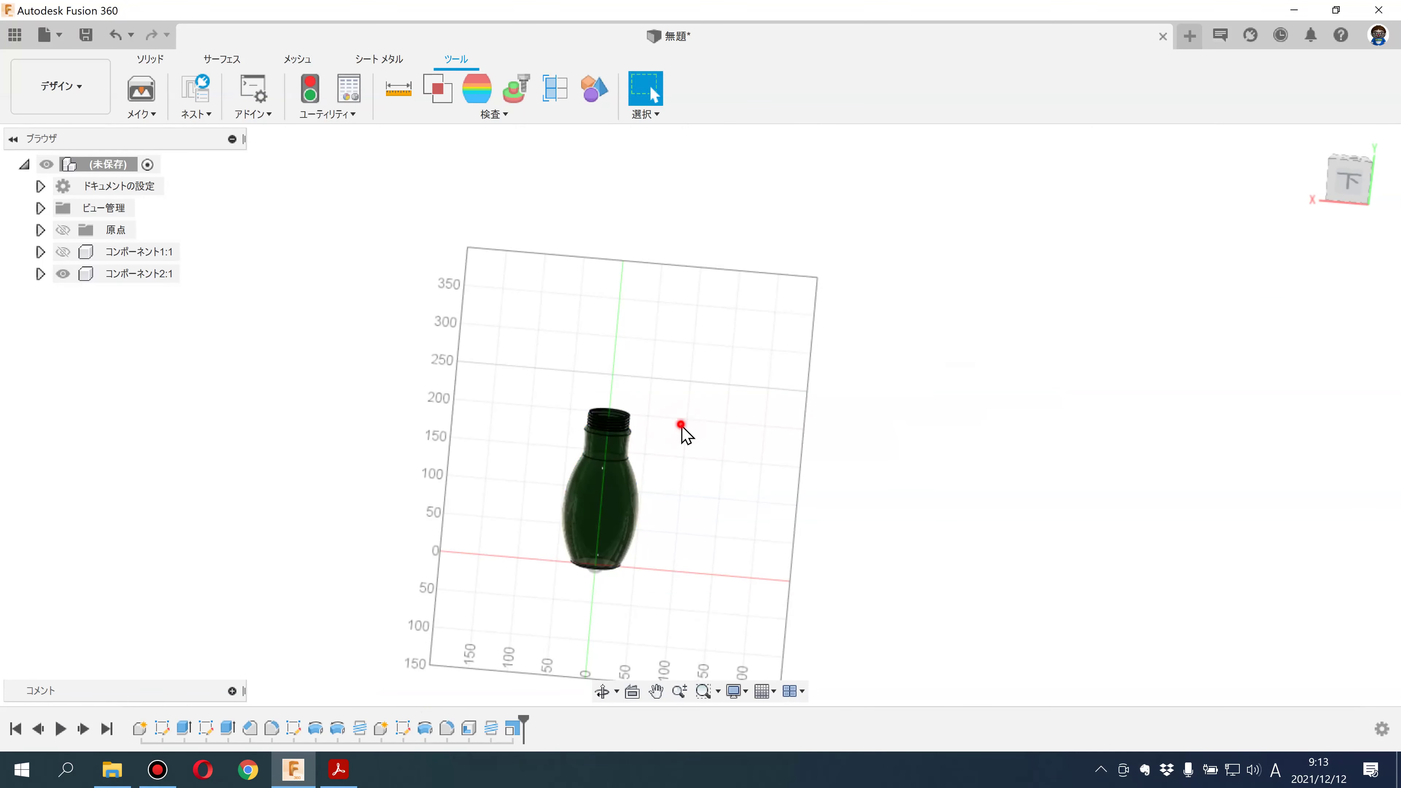
Zoom in on the bottle's threaded neck and turn off the layout grid.
{"action": "scroll", "coordinate": [690, 428], "scroll_direction": "up", "scroll_amount": 2}
{"action": "scroll", "coordinate": [622, 431], "scroll_direction": "up", "scroll_amount": 5}
{"action": "scroll", "coordinate": [429, 435], "scroll_direction": "up", "scroll_amount": 3}
{"action": "mouse_move", "coordinate": [428, 435]}
{"action": "middle_mouse_down", "text": "shift"}
{"action": "mouse_move", "coordinate": [429, 417]}
{"action": "mouse_move", "coordinate": [397, 397]}
{"action": "middle_mouse_up", "text": "shift"}
{"action": "scroll", "coordinate": [429, 444], "scroll_direction": "down", "scroll_amount": 3}
{"action": "left_click", "coordinate": [771, 694]}
{"action": "left_click", "coordinate": [803, 585]}
{"action": "left_click", "coordinate": [764, 479]}
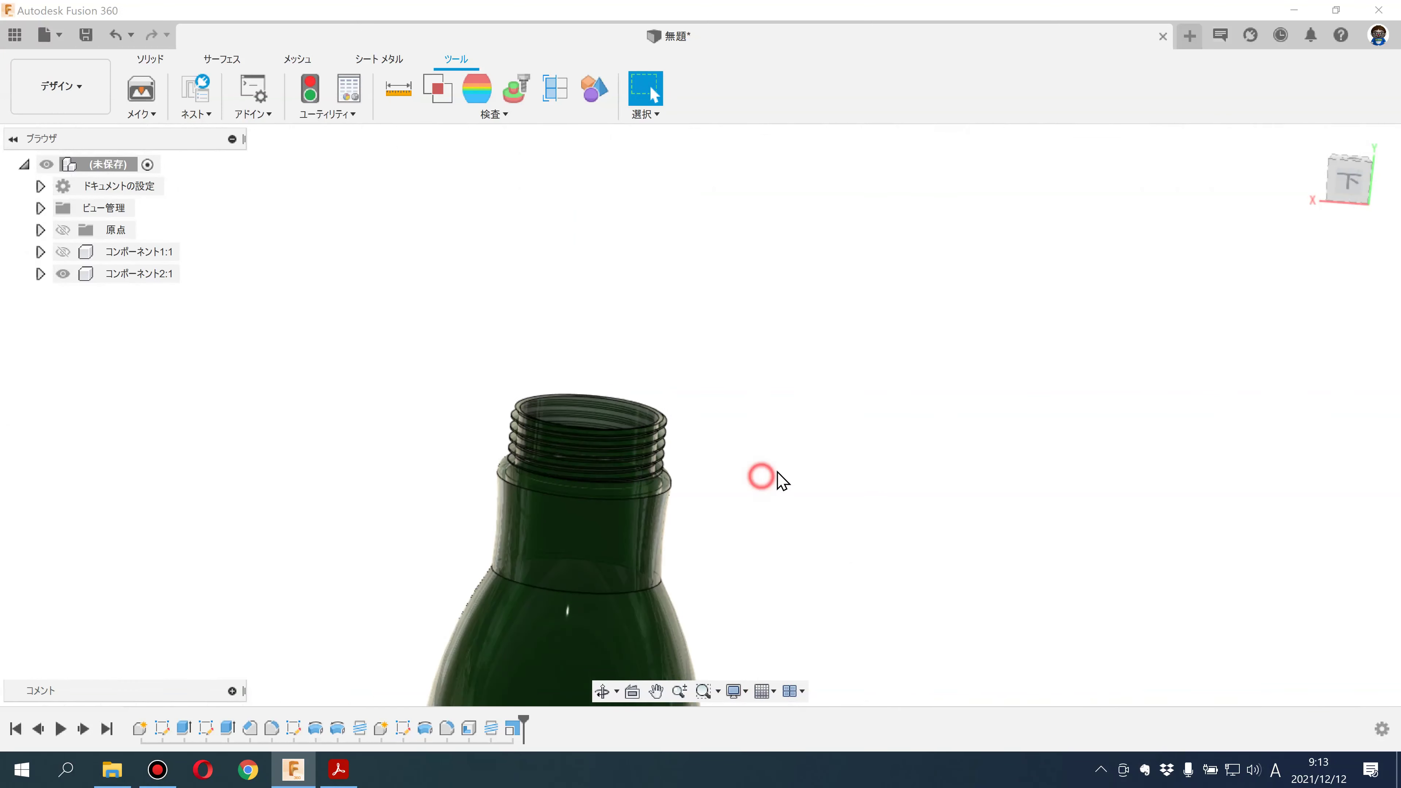
Snap the bottle to an upright side view using the ViewCube.
{"action": "middle_click_drag", "start_coordinate": [772, 479], "coordinate": [862, 365]}
{"action": "left_click", "coordinate": [1361, 180]}
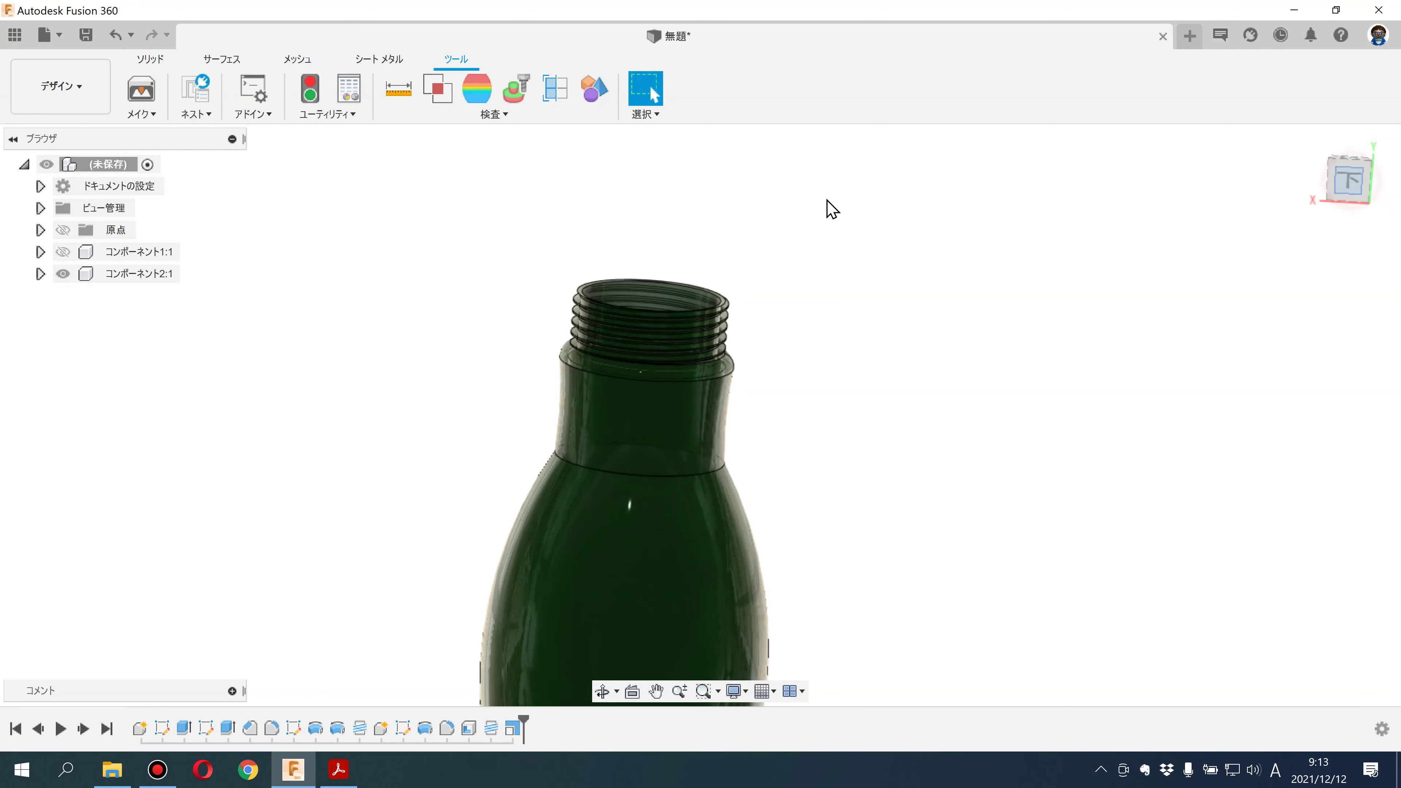
{"action": "scroll", "coordinate": [735, 317], "scroll_direction": "up", "scroll_amount": 5}
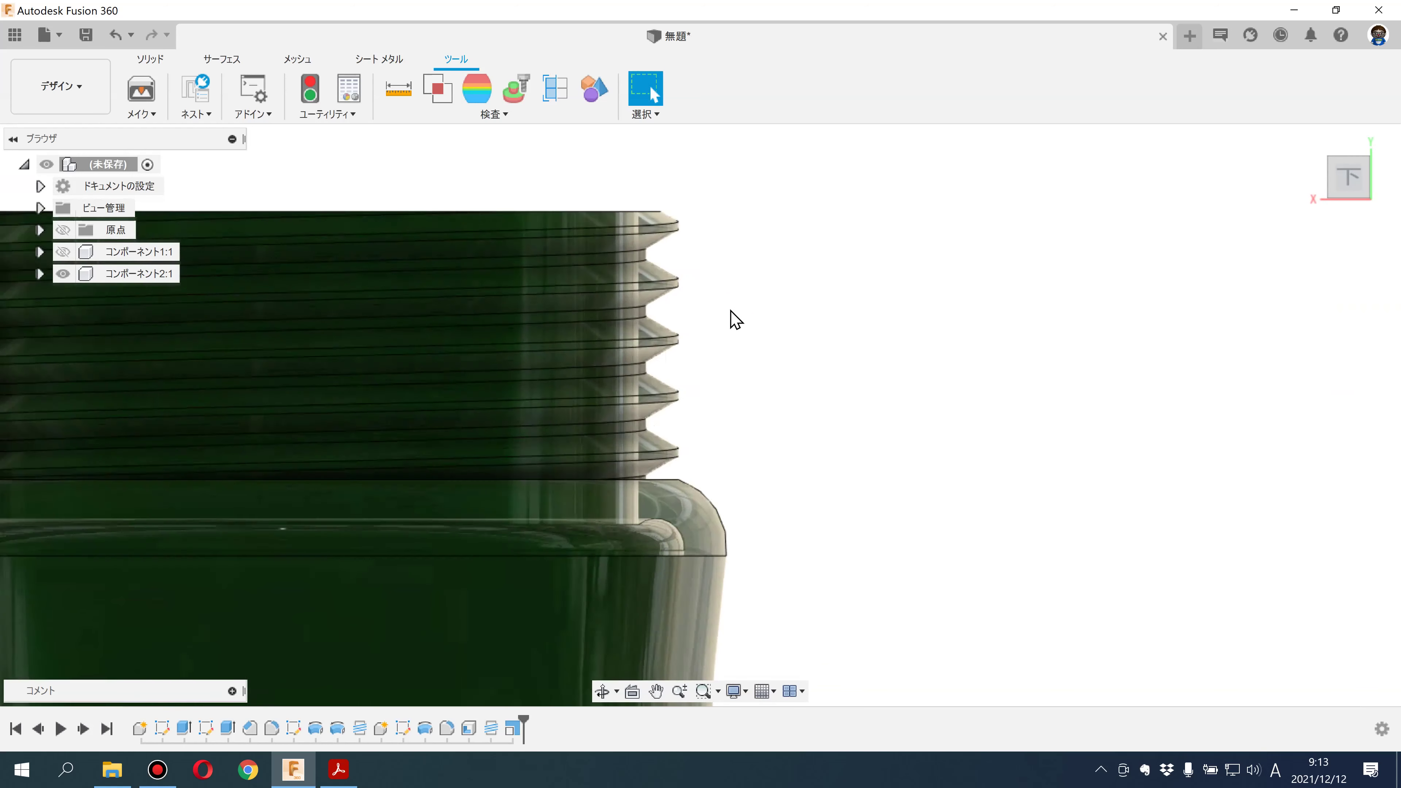
{"action": "scroll", "coordinate": [797, 396], "scroll_direction": "down", "scroll_amount": 3}
{"action": "scroll", "coordinate": [782, 193], "scroll_direction": "down", "scroll_amount": 2}
{"action": "scroll", "coordinate": [838, 331], "scroll_direction": "down", "scroll_amount": 3}
{"action": "mouse_move", "coordinate": [838, 332]}
{"action": "middle_mouse_down", "text": "shift"}
{"action": "mouse_move", "coordinate": [861, 453]}
{"action": "mouse_move", "coordinate": [979, 356]}
{"action": "mouse_move", "coordinate": [991, 435]}
{"action": "mouse_move", "coordinate": [909, 378]}
{"action": "mouse_move", "coordinate": [920, 222]}
{"action": "mouse_move", "coordinate": [933, 289]}
{"action": "mouse_move", "coordinate": [916, 319]}
{"action": "middle_mouse_up", "text": "shift"}
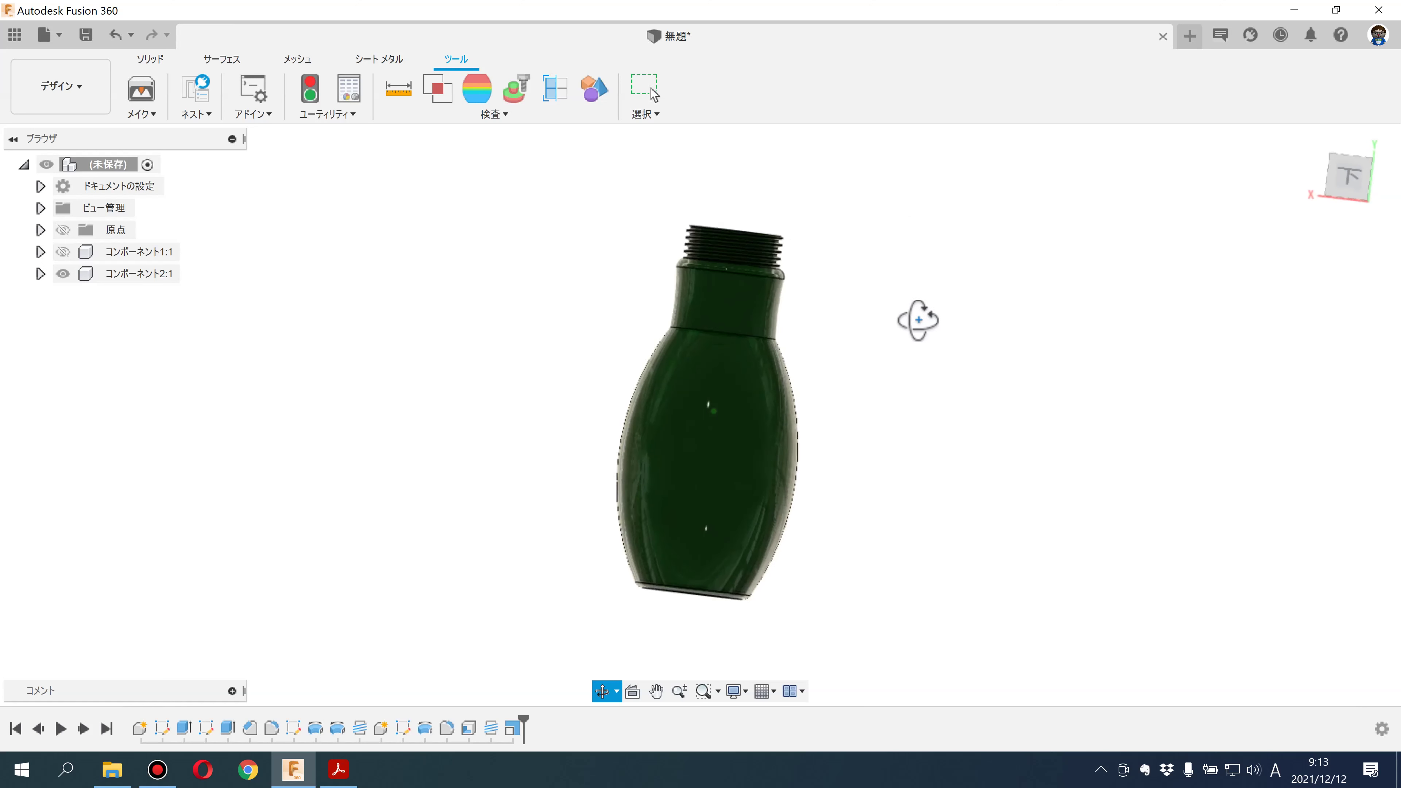
{"action": "key", "text": "Escape"}
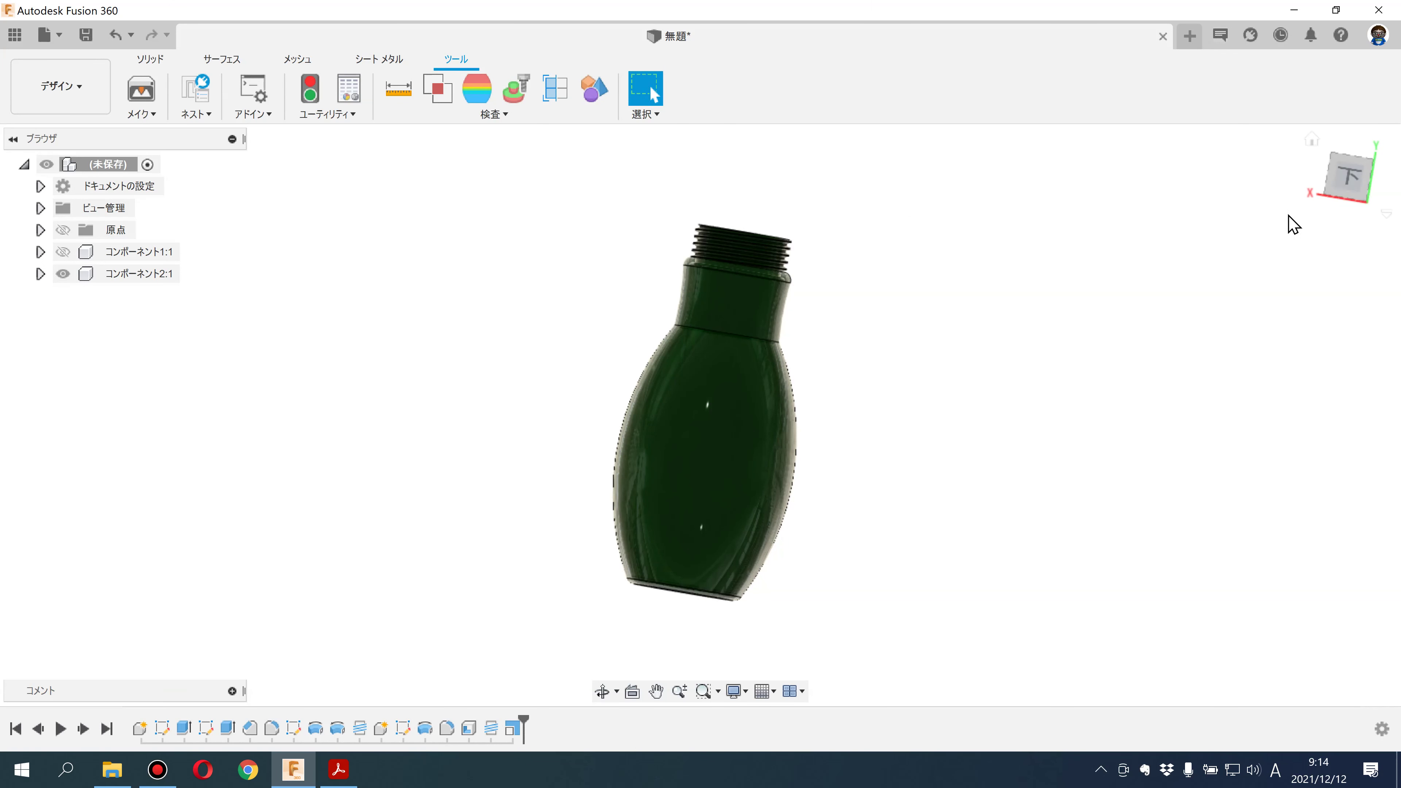
{"action": "left_click", "coordinate": [1347, 178]}
{"action": "left_click", "coordinate": [271, 114]}
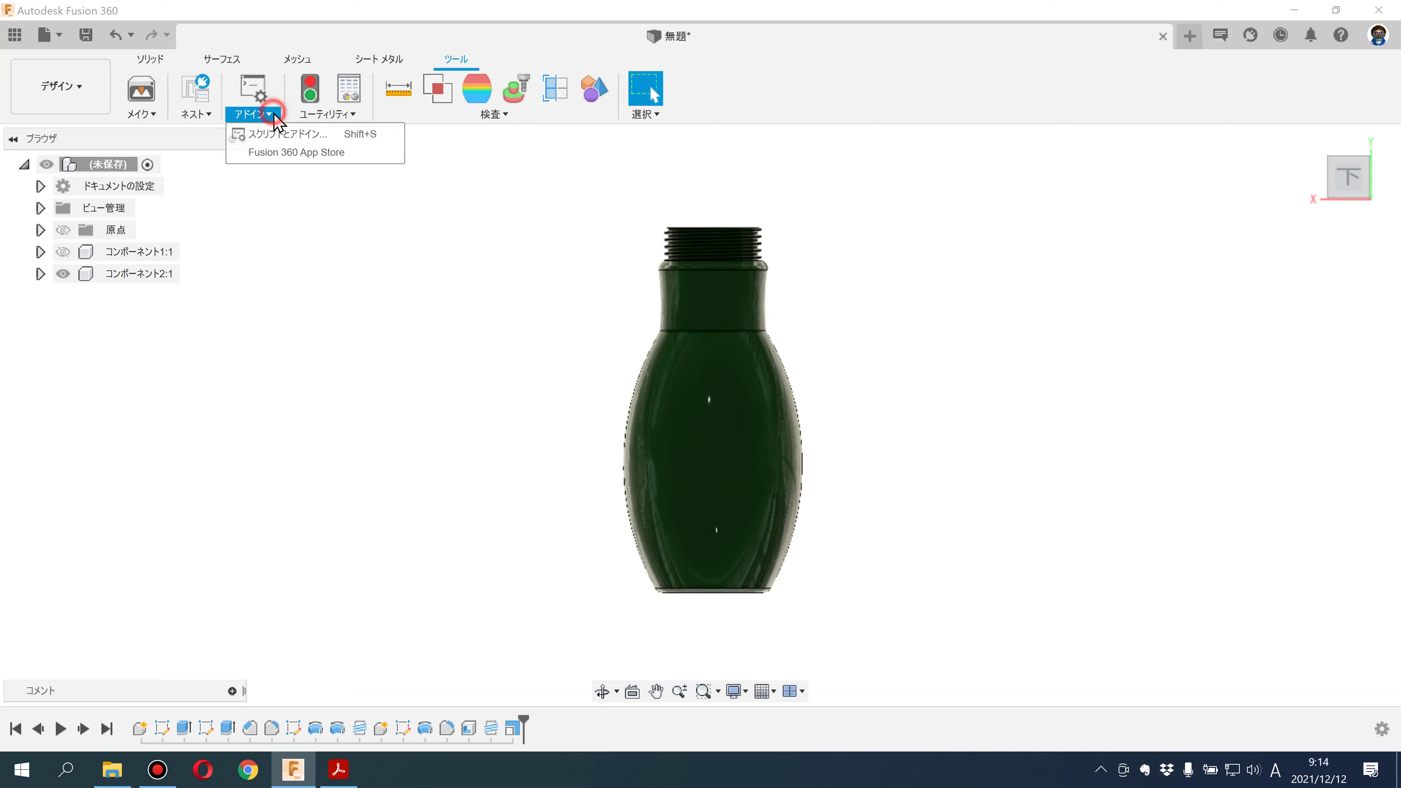
Open the Bolt sample script from Scripts and Add-Ins for editing in Visual Studio Code.
{"action": "left_click", "coordinate": [274, 135]}
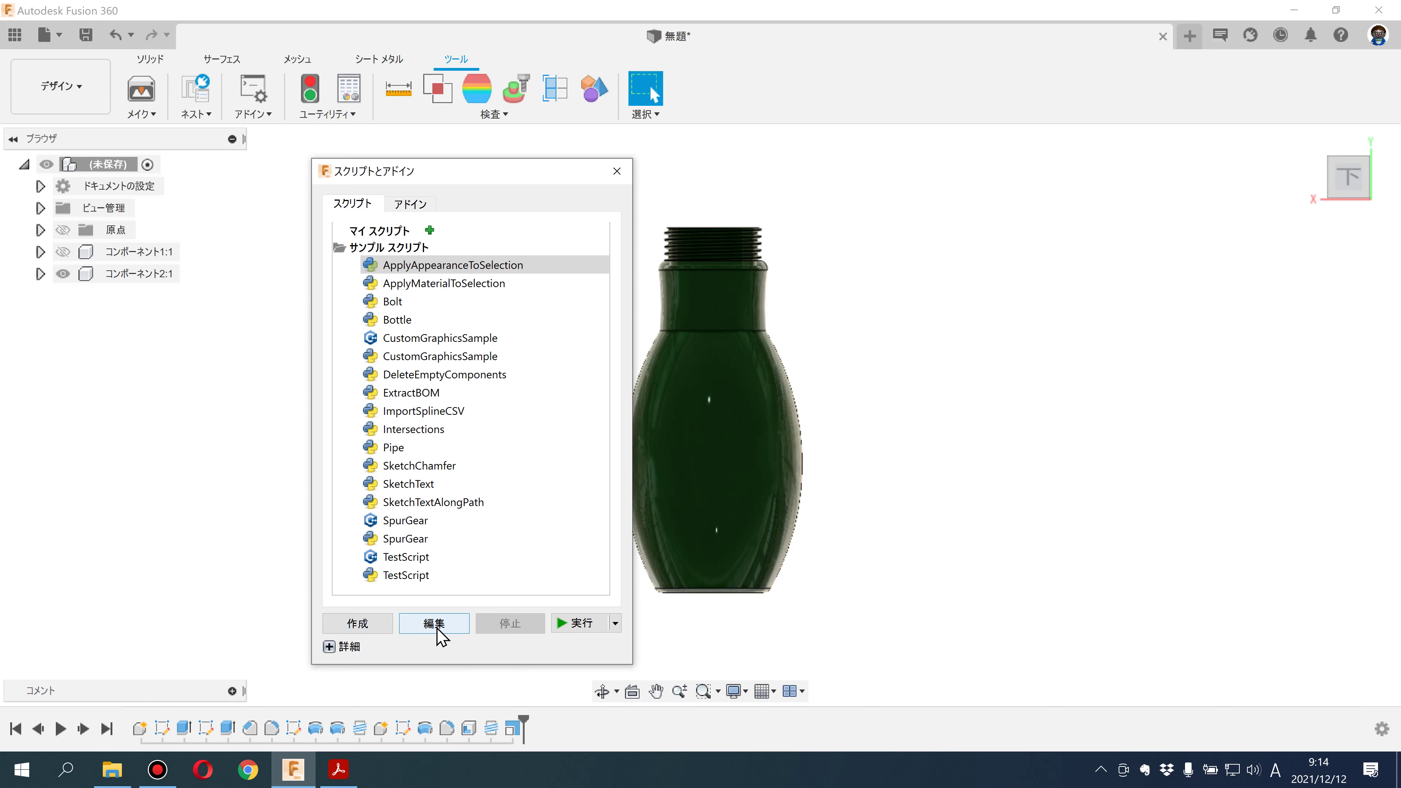
{"action": "left_click", "coordinate": [381, 301]}
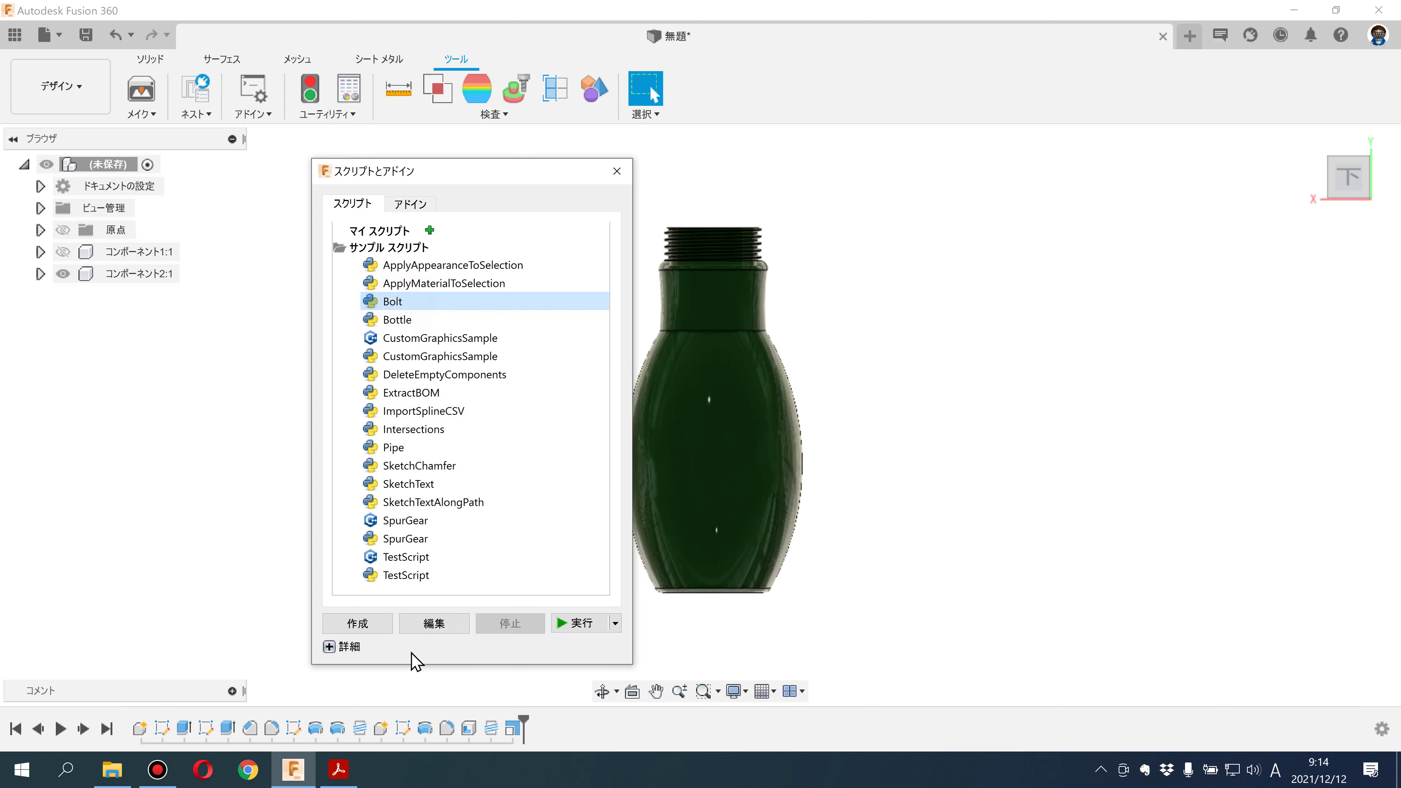
{"action": "left_click", "coordinate": [432, 629]}
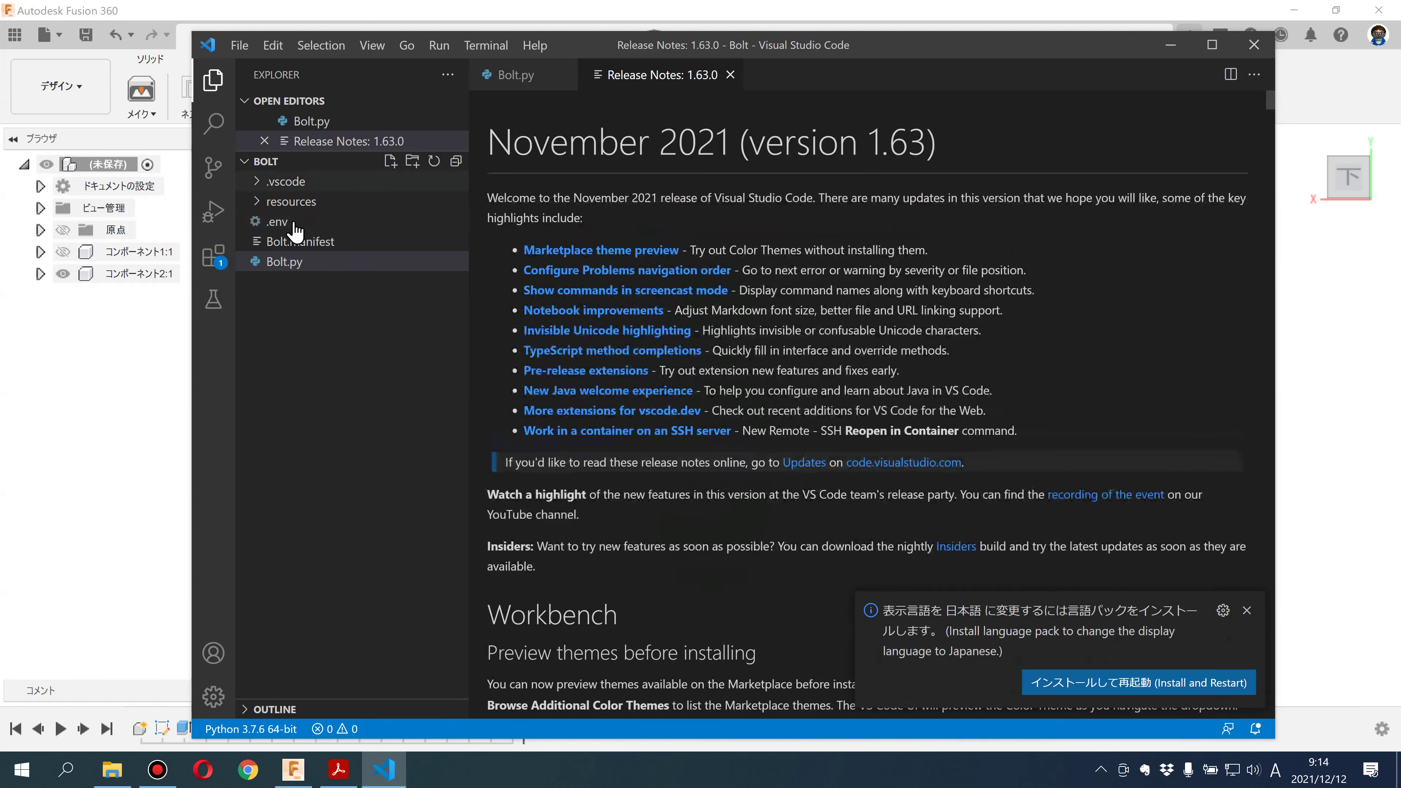
Read through the Bolt.py code to its last line, then close Visual Studio Code.
{"action": "left_click", "coordinate": [287, 262]}
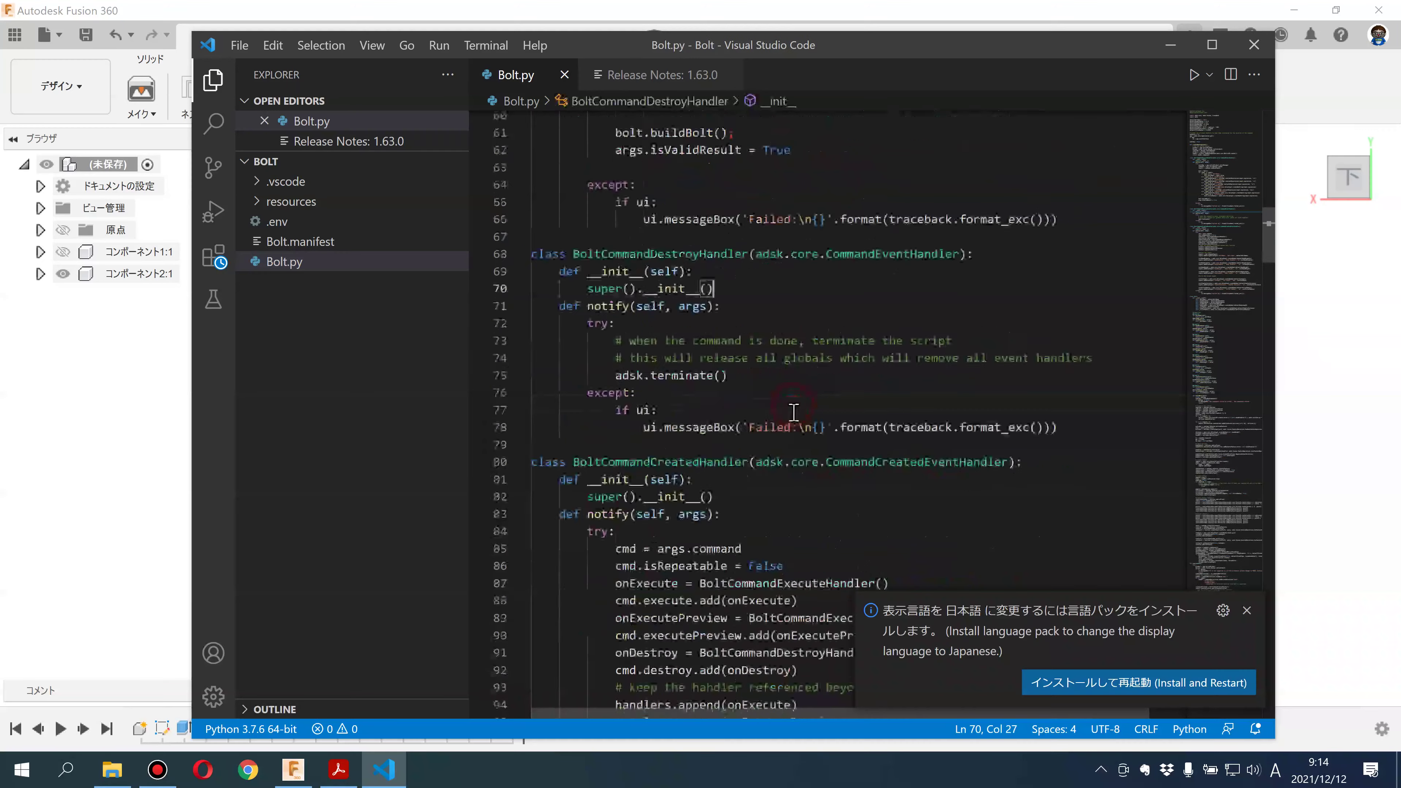
{"action": "scroll", "coordinate": [794, 412], "scroll_direction": "down", "scroll_amount": 15}
{"action": "scroll", "coordinate": [794, 412], "scroll_direction": "down", "scroll_amount": 10}
{"action": "scroll", "coordinate": [793, 412], "scroll_direction": "down", "scroll_amount": 8}
{"action": "scroll", "coordinate": [793, 412], "scroll_direction": "down", "scroll_amount": 5}
{"action": "scroll", "coordinate": [793, 412], "scroll_direction": "down", "scroll_amount": 10}
{"action": "scroll", "coordinate": [794, 412], "scroll_direction": "down", "scroll_amount": 15}
{"action": "scroll", "coordinate": [793, 412], "scroll_direction": "down", "scroll_amount": 12}
{"action": "scroll", "coordinate": [790, 416], "scroll_direction": "up", "scroll_amount": 10}
{"action": "scroll", "coordinate": [790, 416], "scroll_direction": "up", "scroll_amount": 15}
{"action": "scroll", "coordinate": [714, 423], "scroll_direction": "up", "scroll_amount": 20}
{"action": "scroll", "coordinate": [713, 423], "scroll_direction": "up", "scroll_amount": 20}
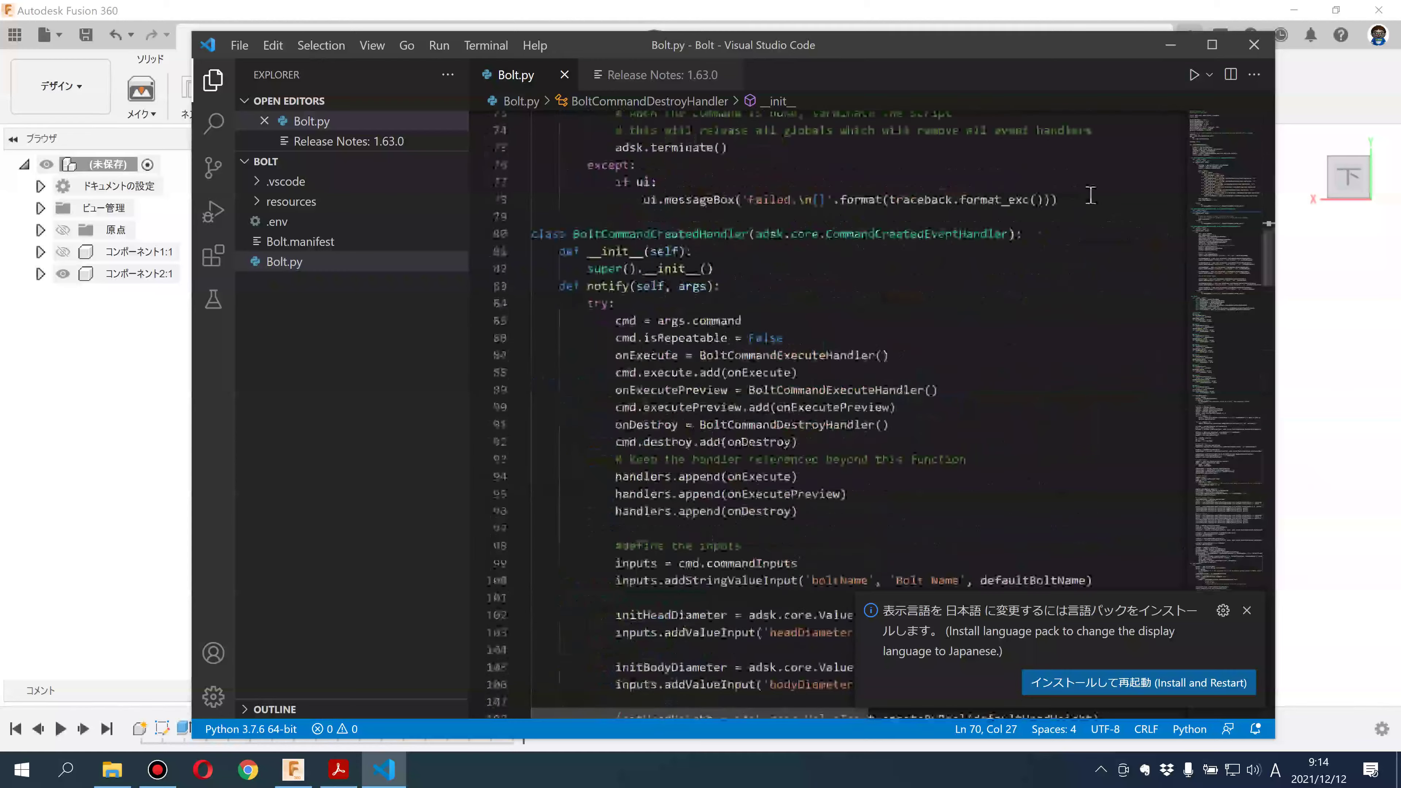
{"action": "scroll", "coordinate": [714, 423], "scroll_direction": "up", "scroll_amount": 12}
{"action": "left_click", "coordinate": [1254, 44]}
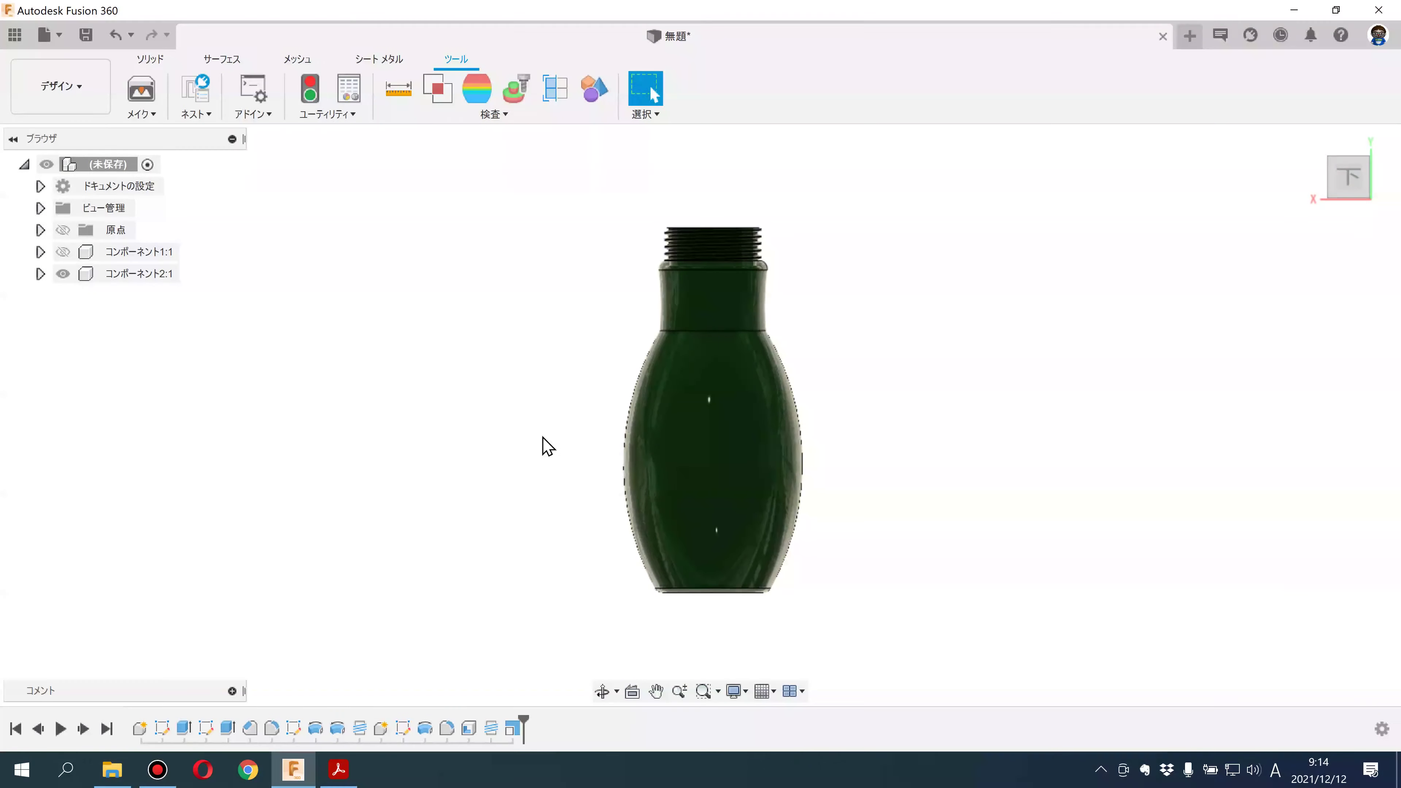
Reopen Scripts and Add-Ins and select the Python SpurGear sample script.
{"action": "left_click", "coordinate": [243, 116]}
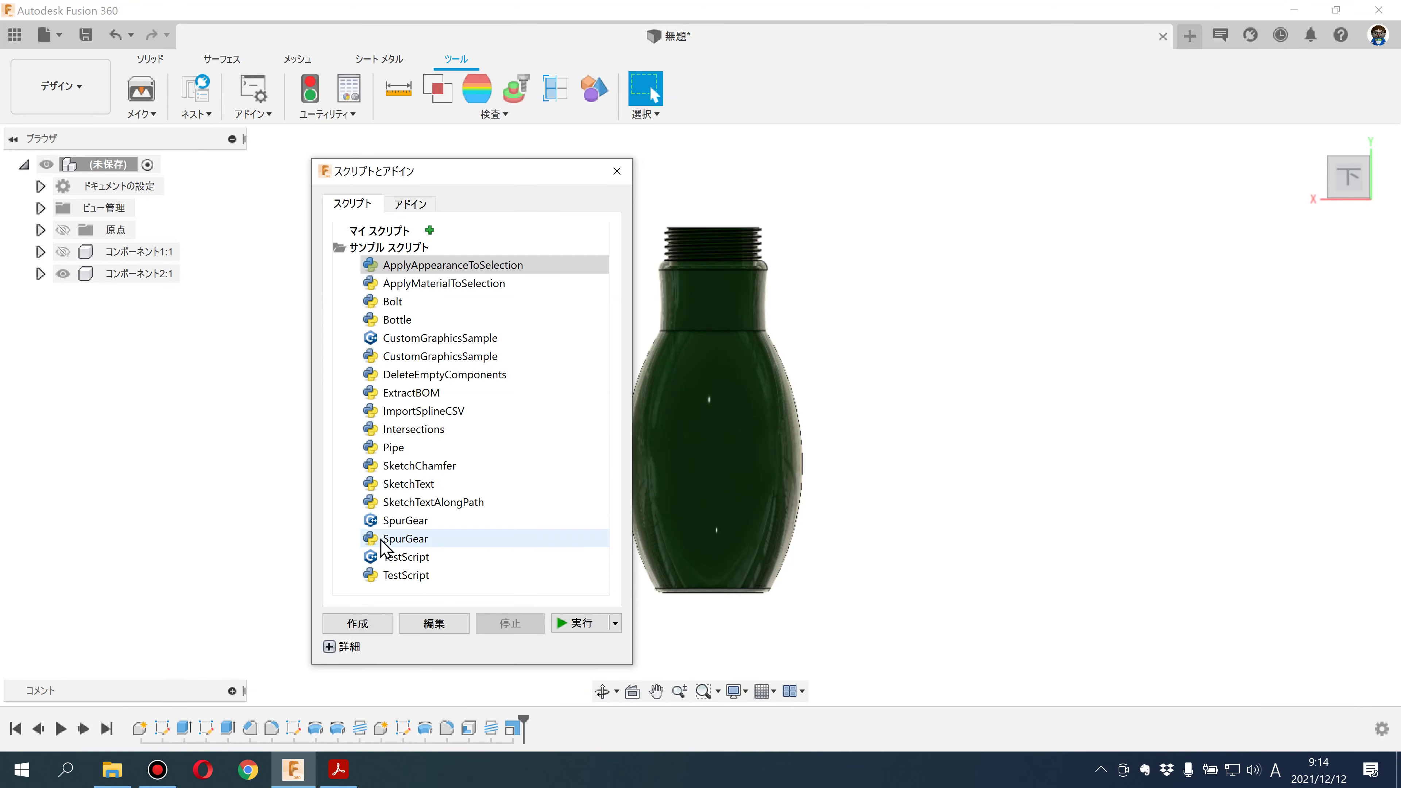
{"action": "left_click", "coordinate": [400, 540]}
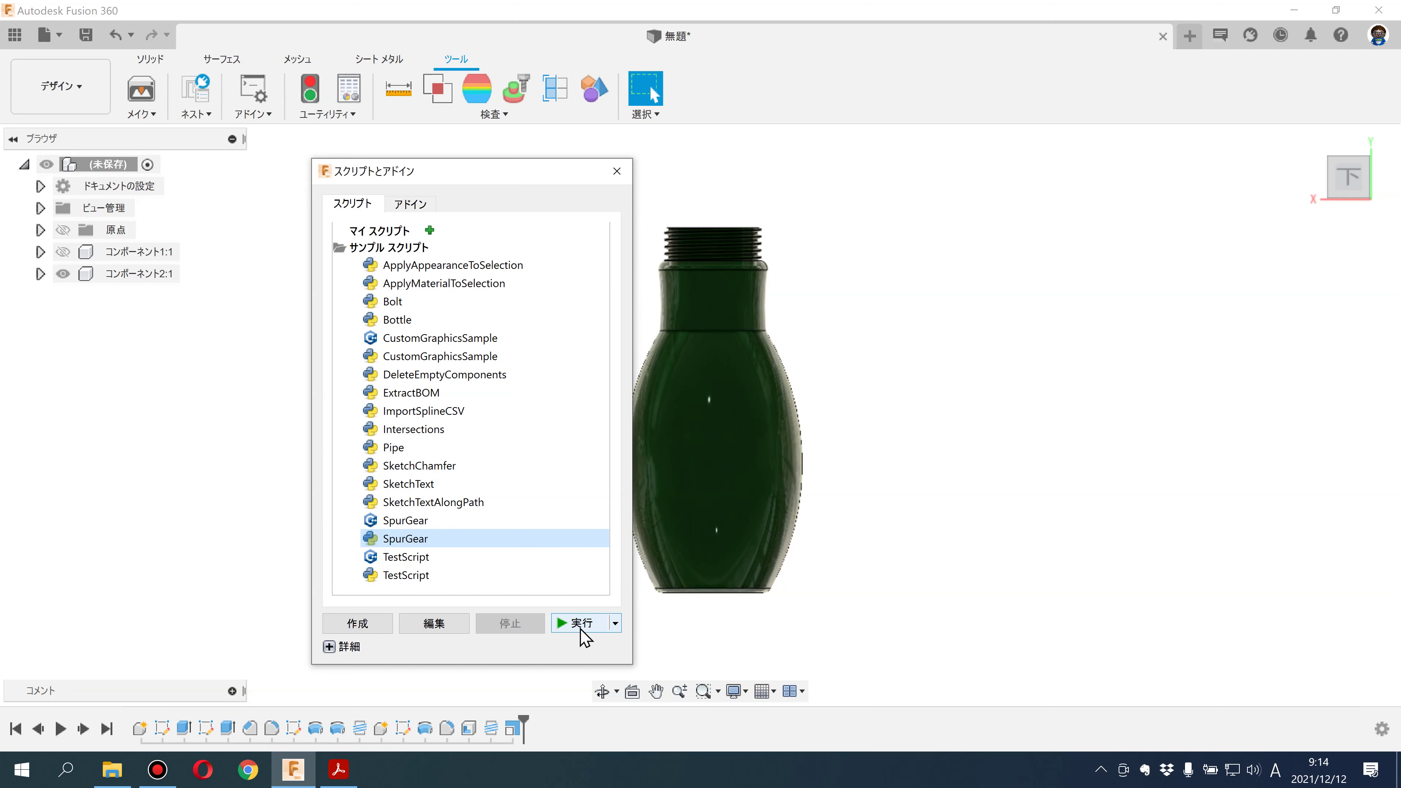
Run SpurGear with default settings for a 24-tooth spur gear and hide the bottle component.
{"action": "left_click", "coordinate": [580, 630]}
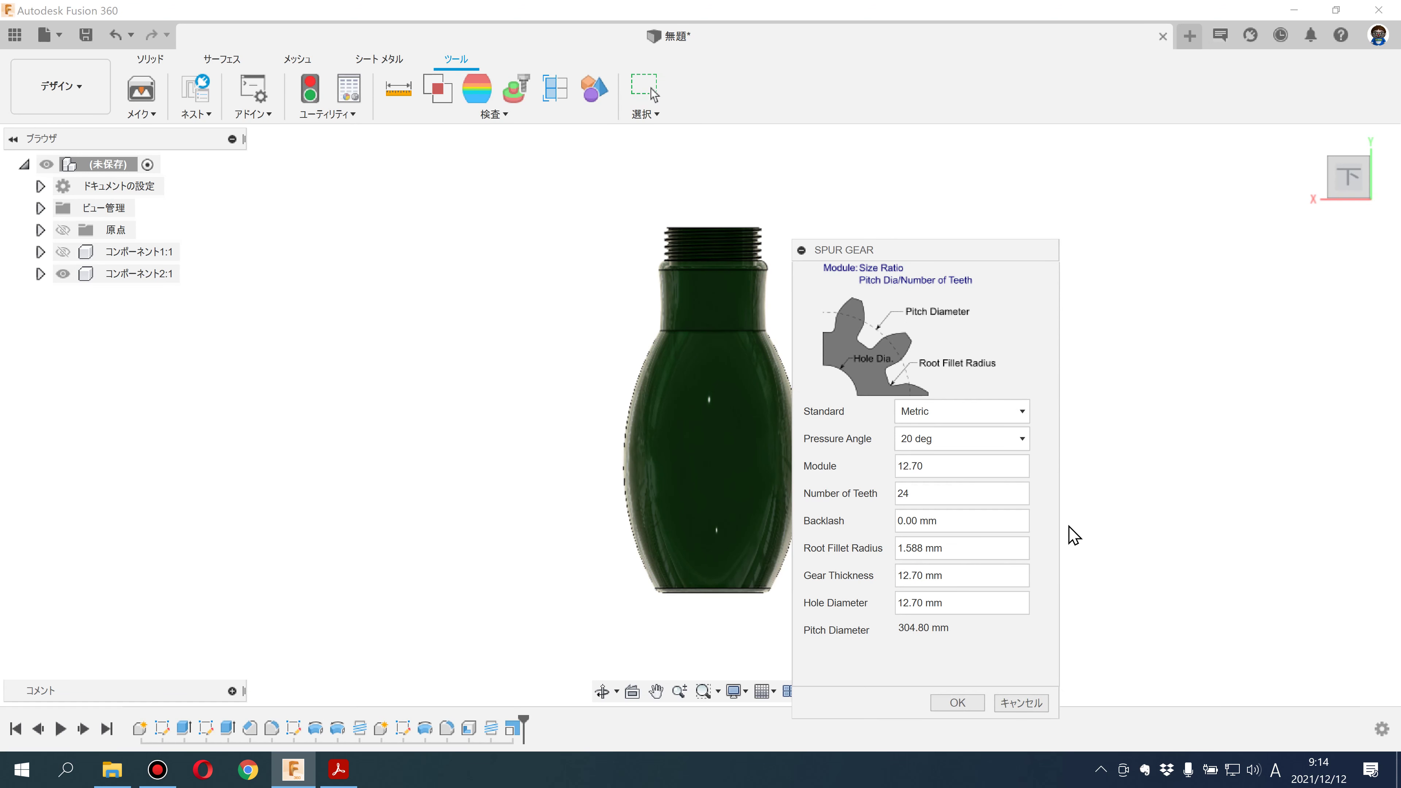
{"action": "left_click", "coordinate": [963, 704]}
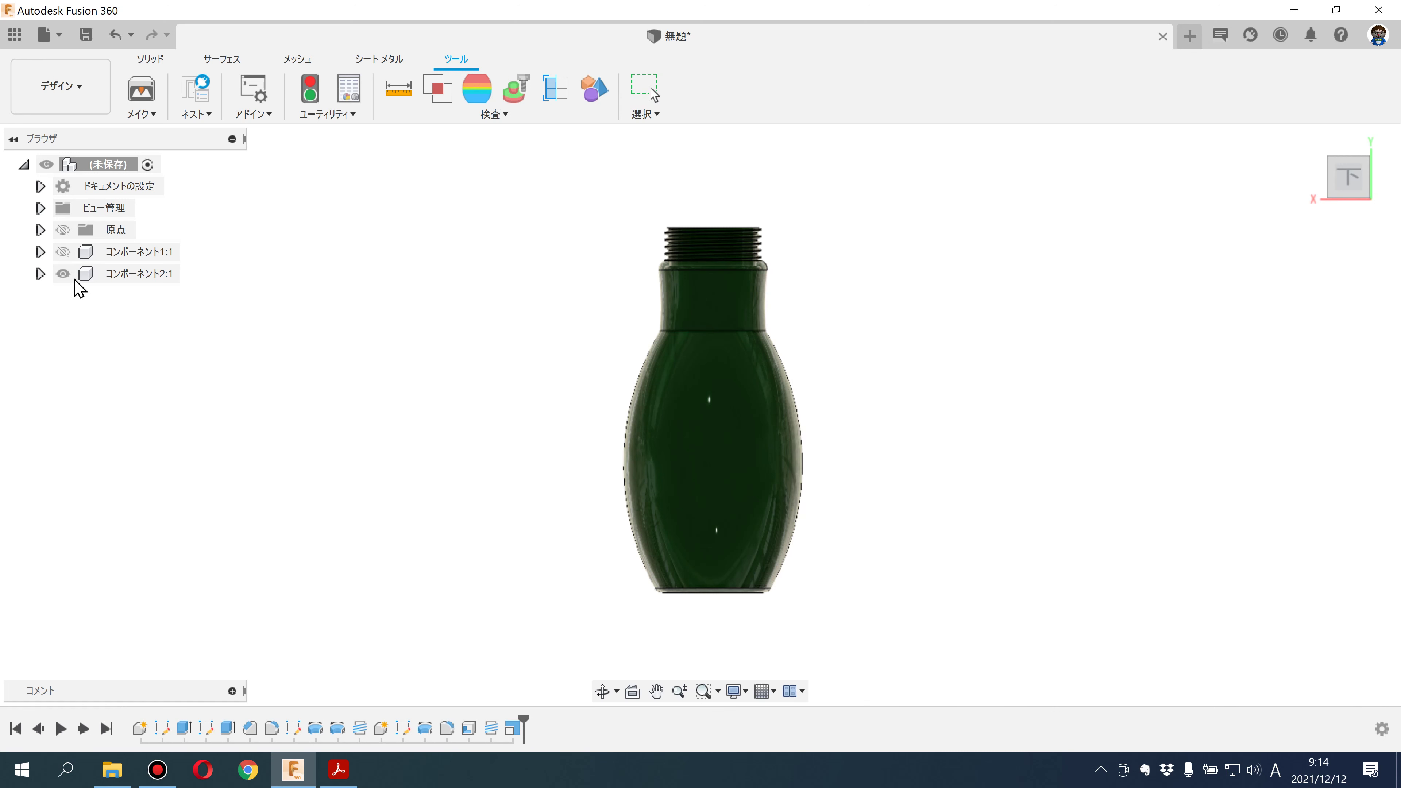
{"action": "left_click", "coordinate": [63, 274]}
Orbit around the spur gear, then open the Fusion 360 App Store from Add-Ins.
{"action": "scroll", "coordinate": [454, 353], "scroll_direction": "down", "scroll_amount": 2}
{"action": "middle_click_drag", "start_coordinate": [453, 353], "coordinate": [702, 470], "text": "shift"}
{"action": "left_click_drag", "start_coordinate": [702, 470], "coordinate": [704, 491]}
{"action": "key", "text": "Escape"}
{"action": "left_click", "coordinate": [255, 114]}
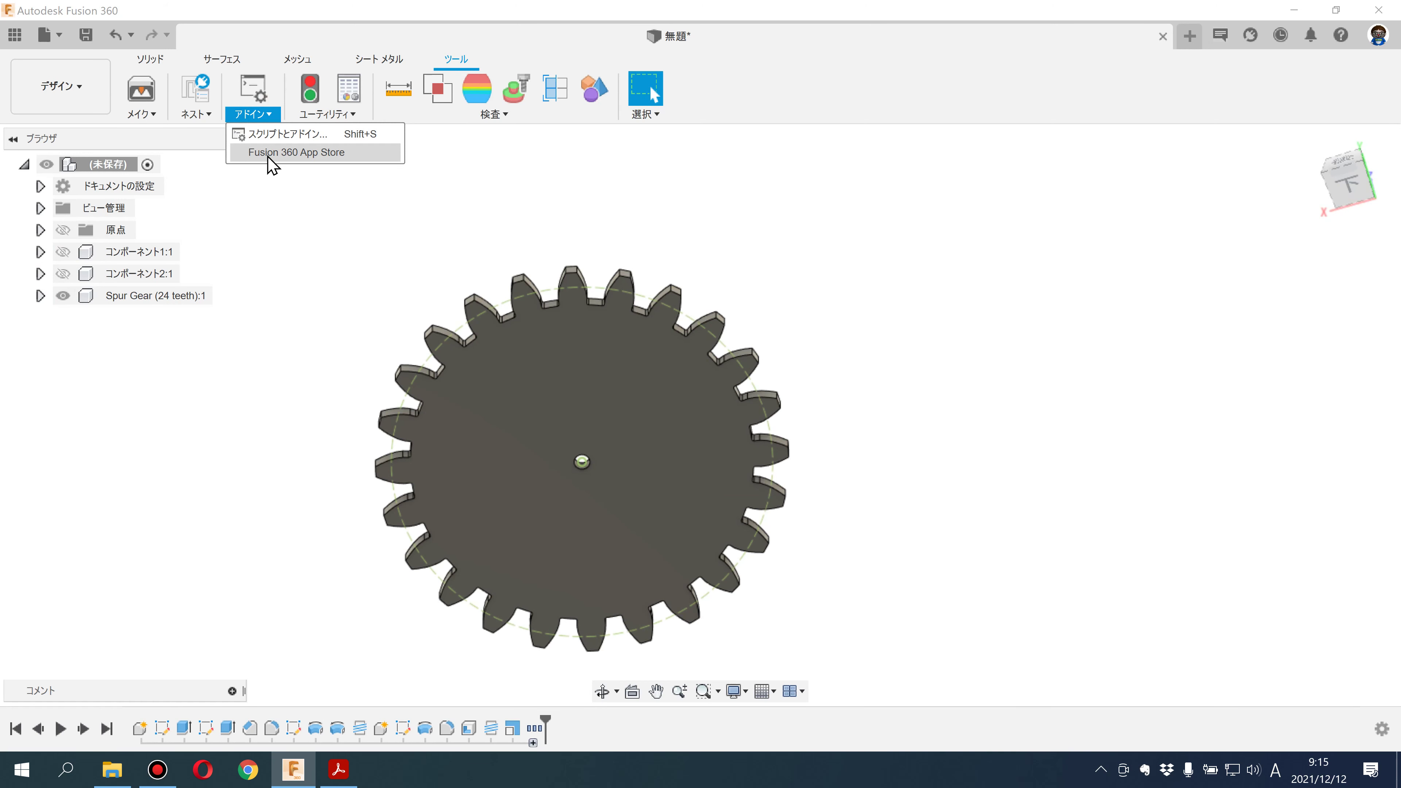
{"action": "left_click", "coordinate": [310, 157]}
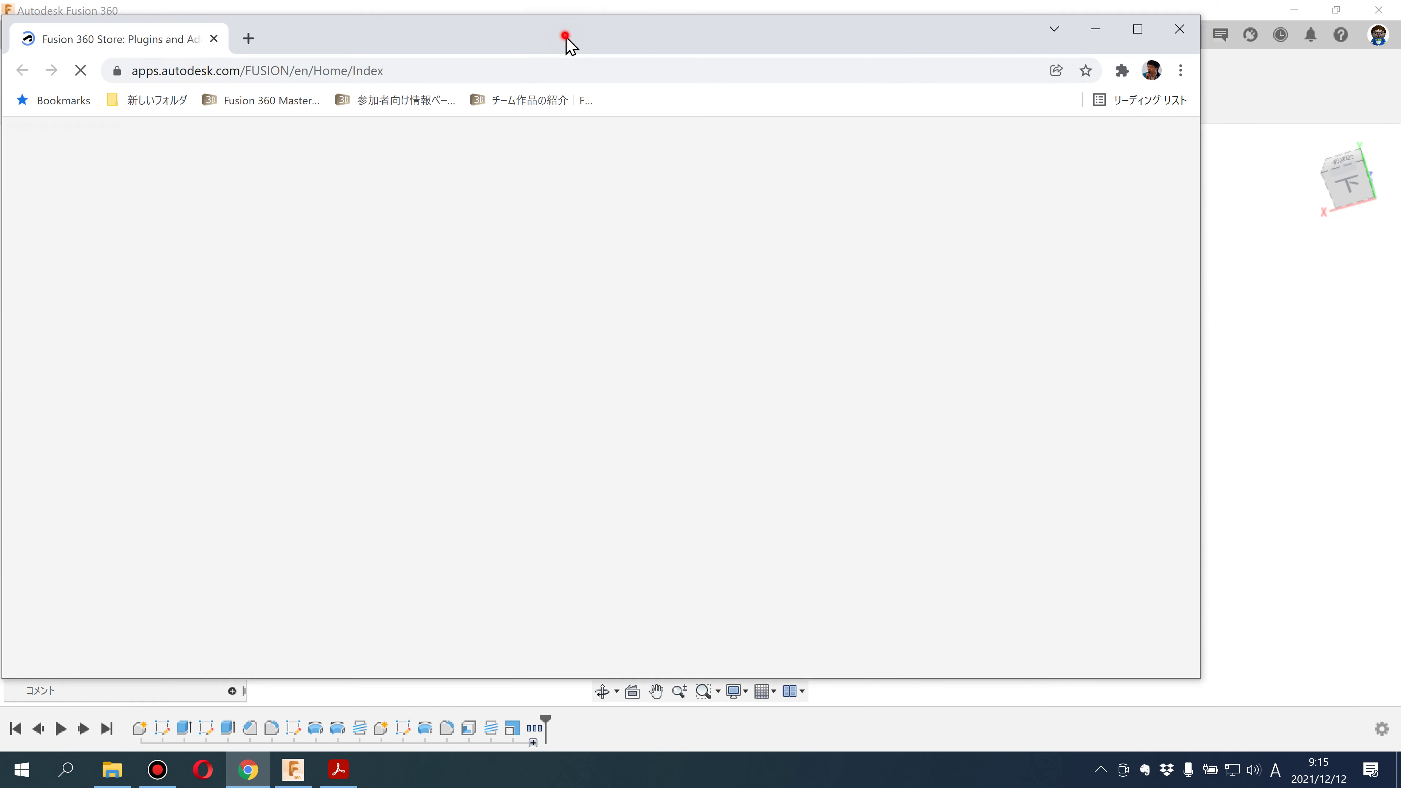
Maximize the App Store page and scroll down to Most Popular Apps.
{"action": "double_click", "coordinate": [568, 42]}
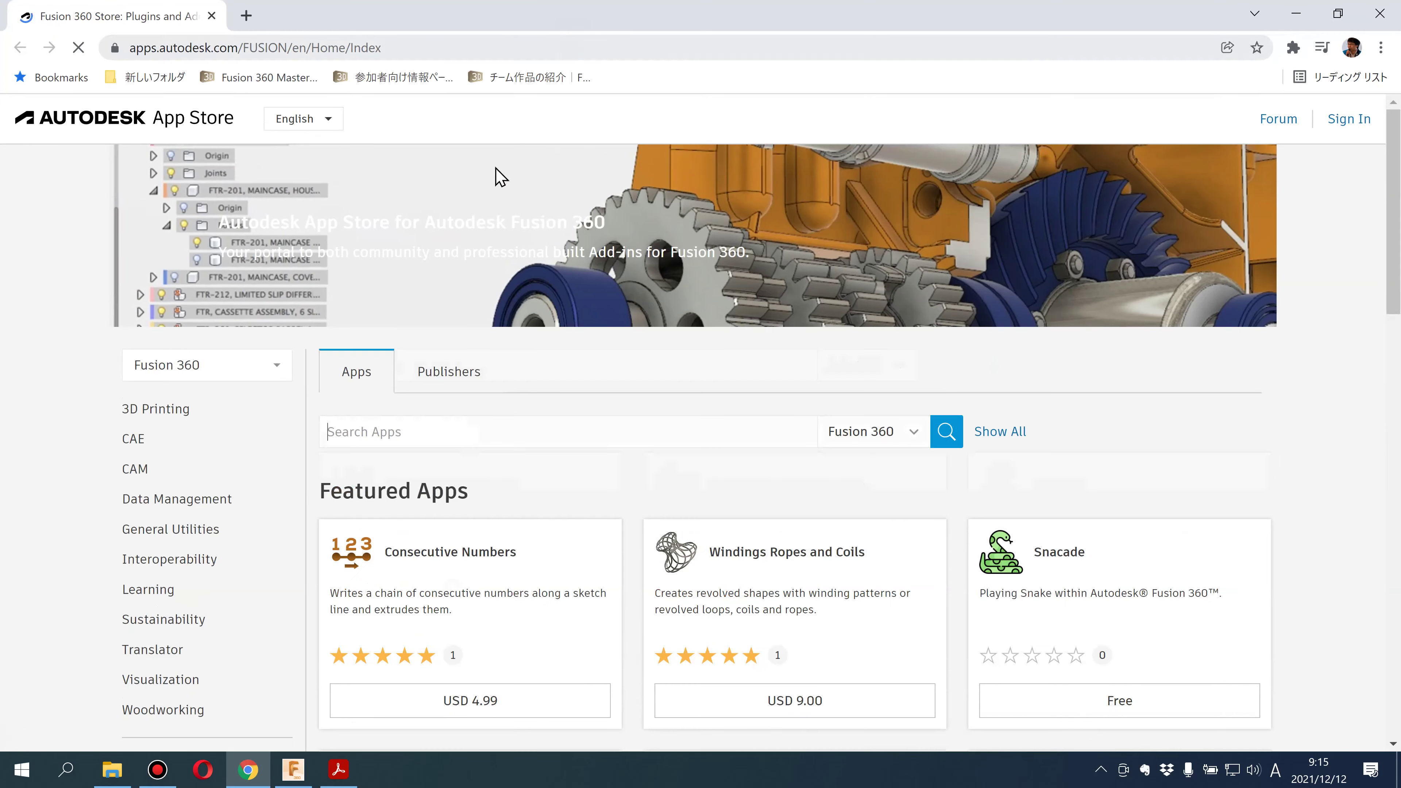
{"action": "scroll", "coordinate": [456, 485], "scroll_direction": "down", "scroll_amount": 3}
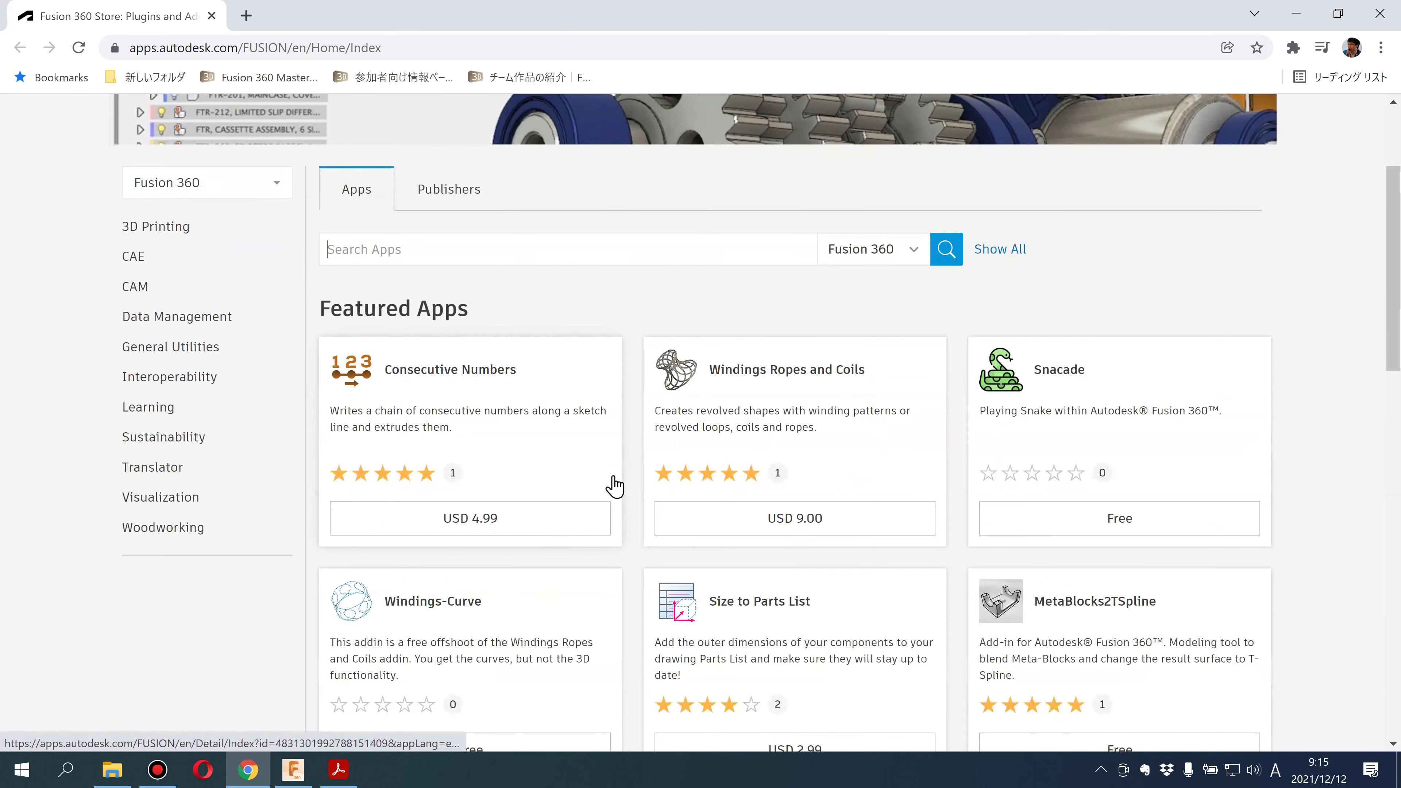
{"action": "scroll", "coordinate": [701, 570], "scroll_direction": "down", "scroll_amount": 3}
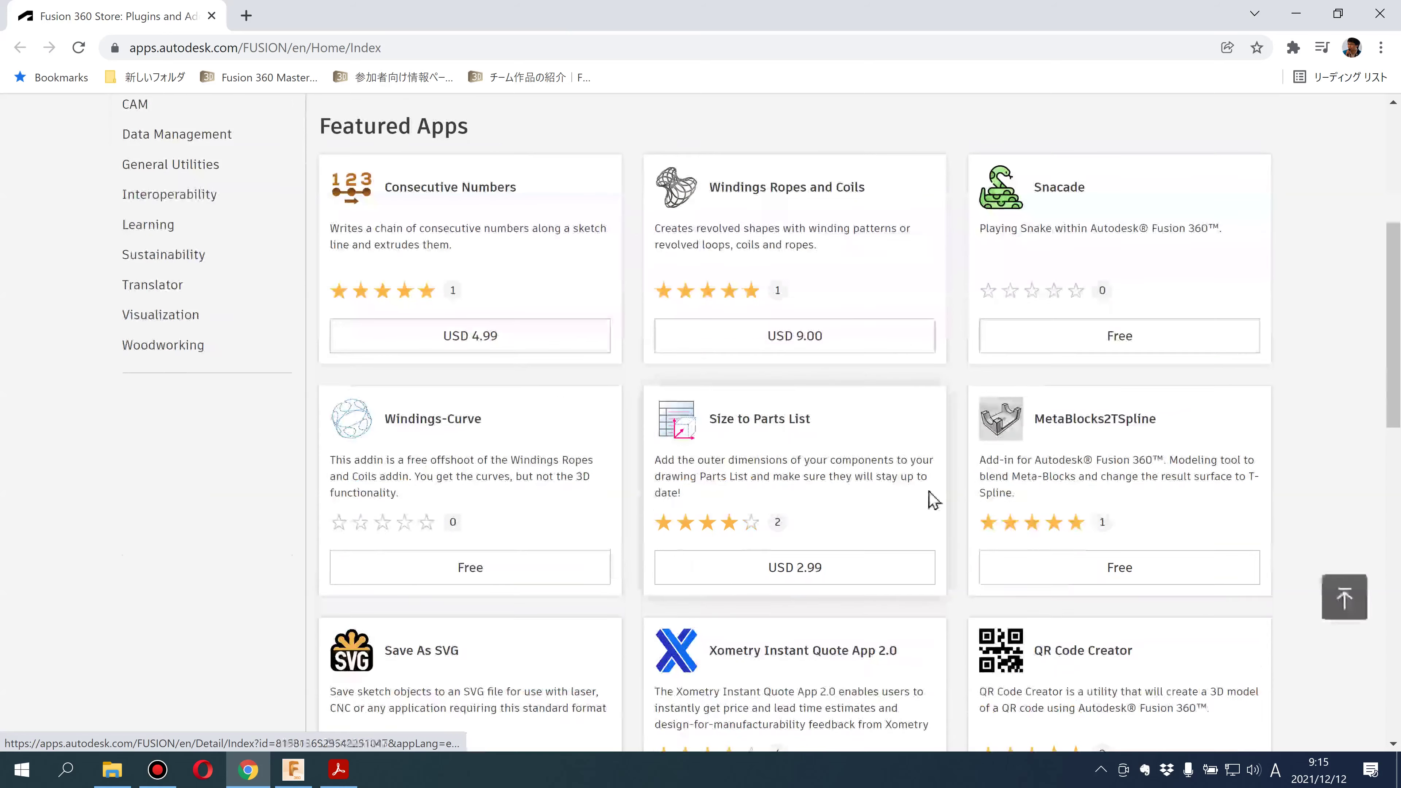
{"action": "scroll", "coordinate": [635, 476], "scroll_direction": "down", "scroll_amount": 2}
{"action": "scroll", "coordinate": [635, 476], "scroll_direction": "down", "scroll_amount": 5}
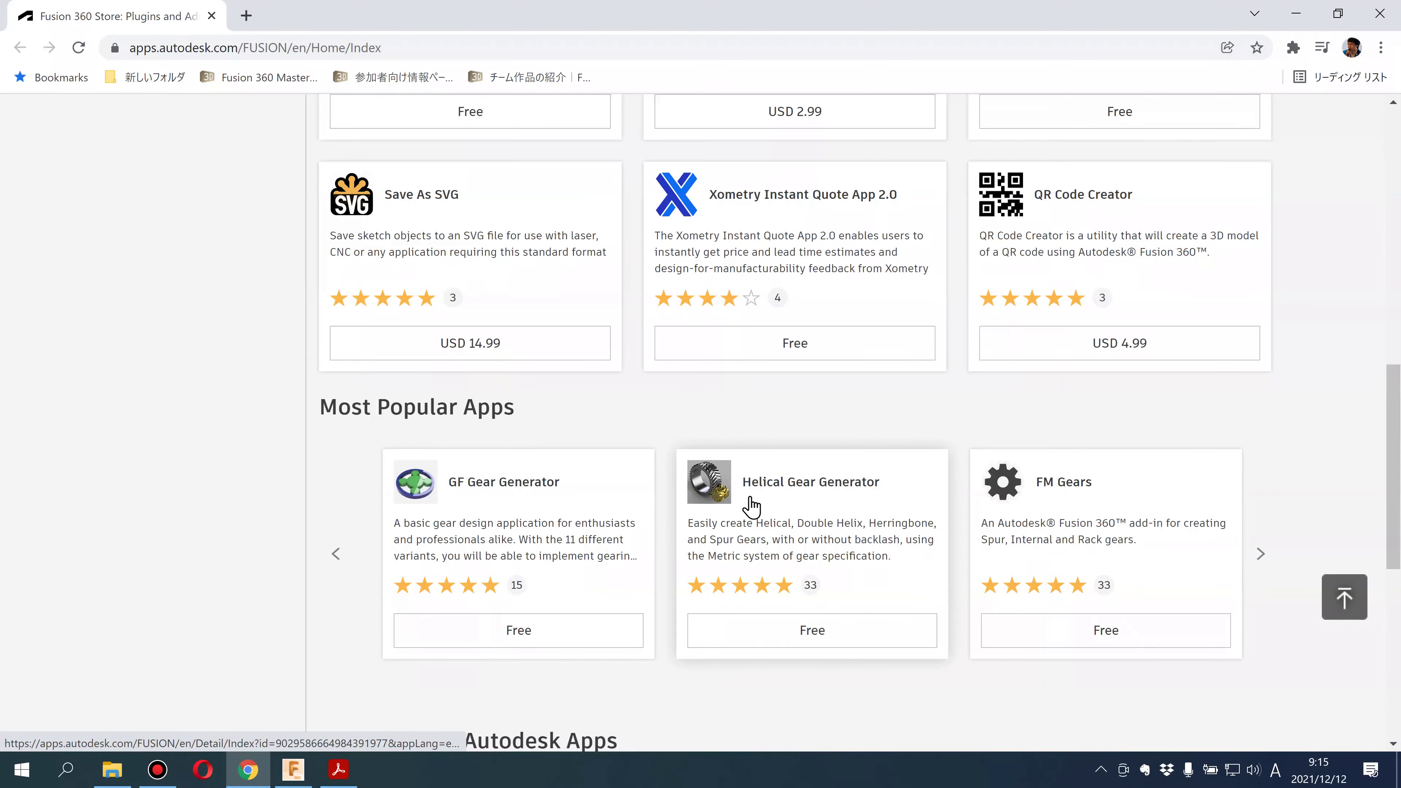
Page the popular apps carousel to the gear generator add-ins, then return to Fusion 360.
{"action": "left_click", "coordinate": [1261, 555]}
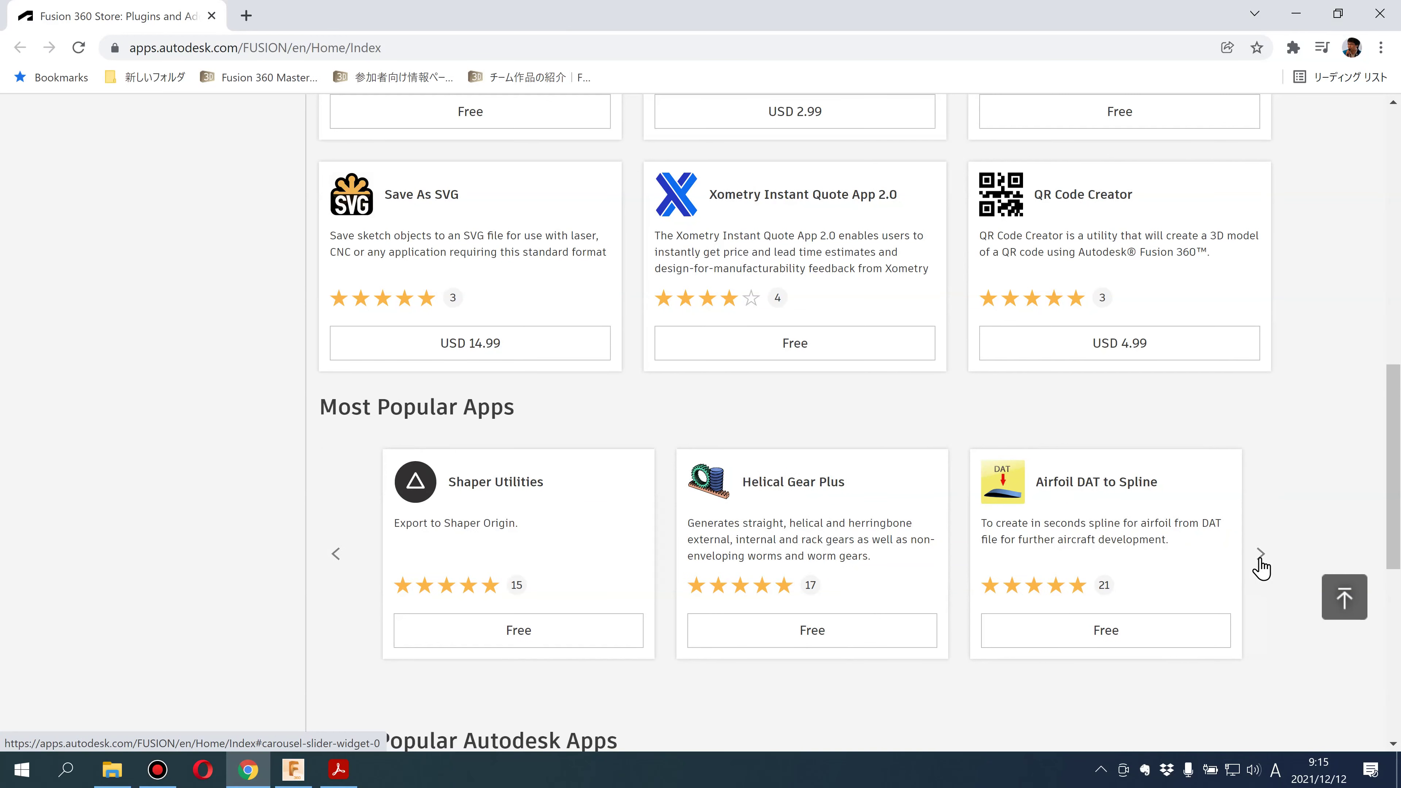
{"action": "left_click", "coordinate": [1261, 559]}
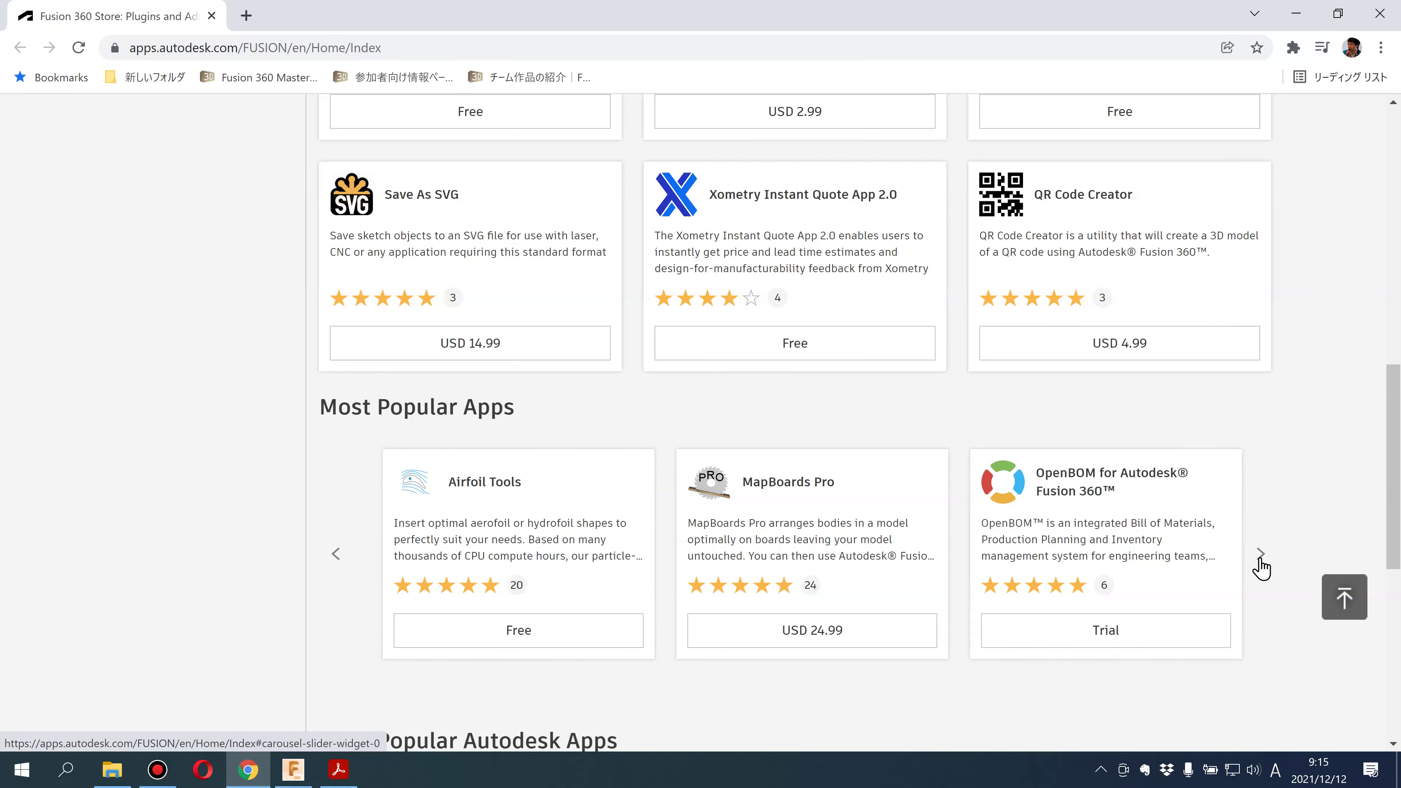
{"action": "left_click", "coordinate": [1260, 557]}
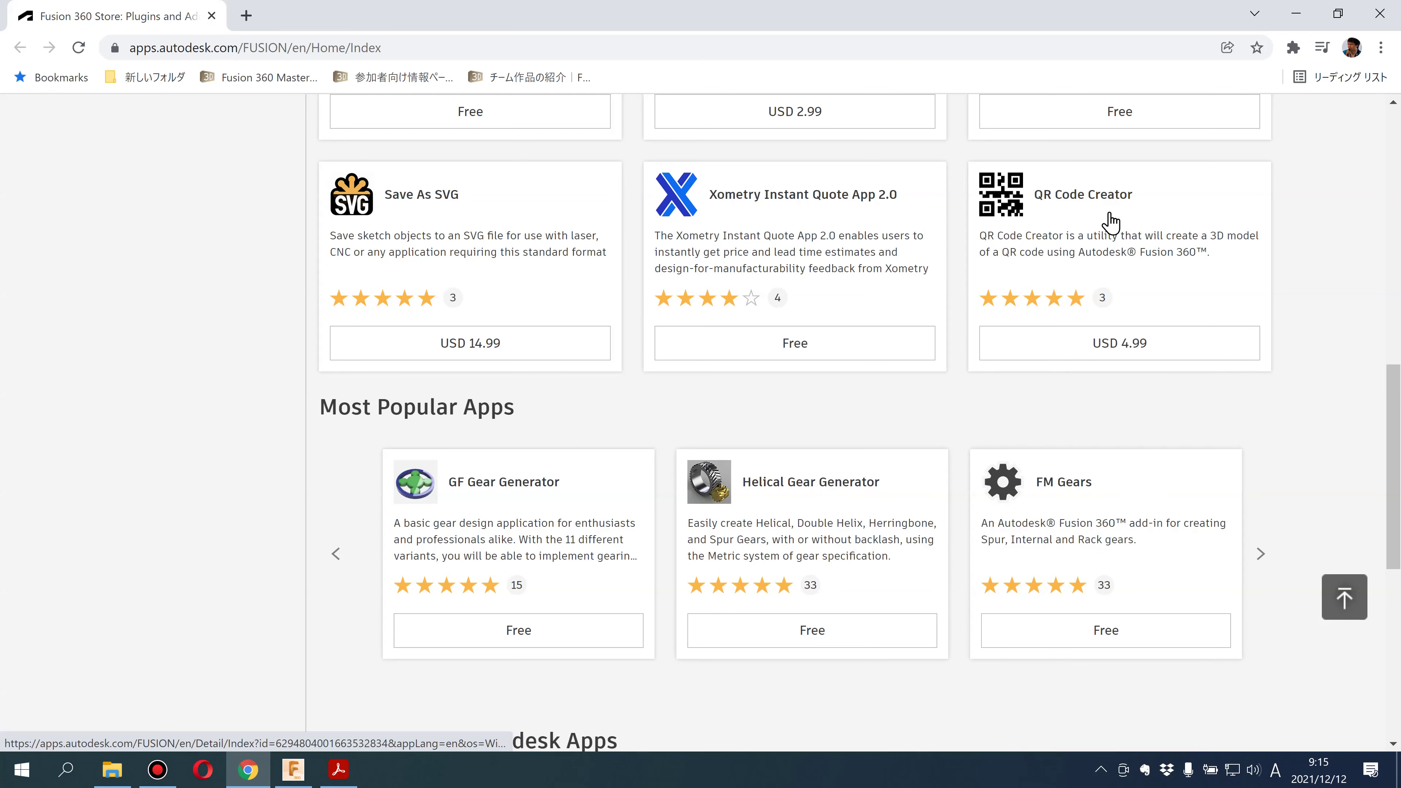
{"action": "left_click", "coordinate": [1296, 13]}
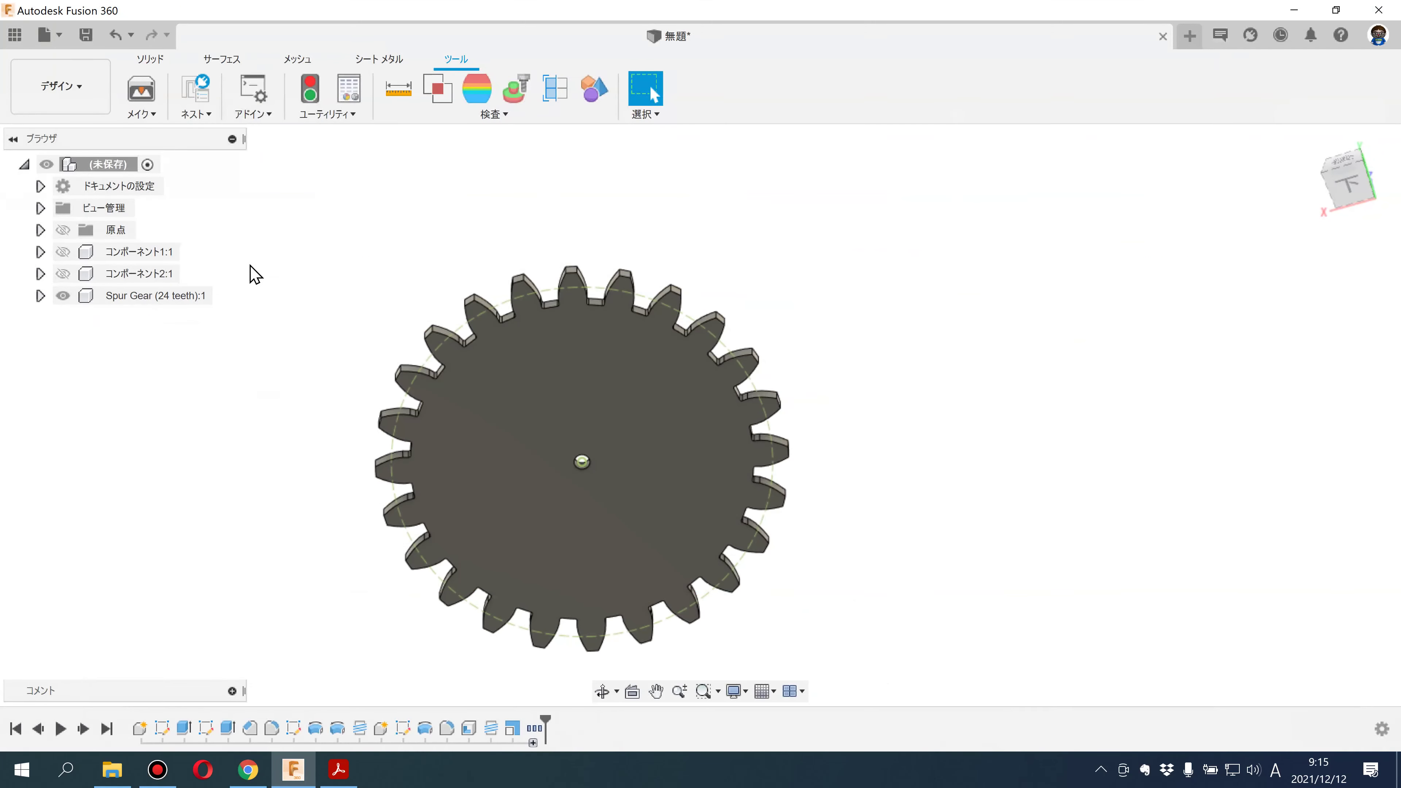
{"action": "left_click", "coordinate": [254, 110]}
Run the HelicalGear add-in from the Add-Ins tab of Scripts and Add-Ins.
{"action": "left_click", "coordinate": [273, 139]}
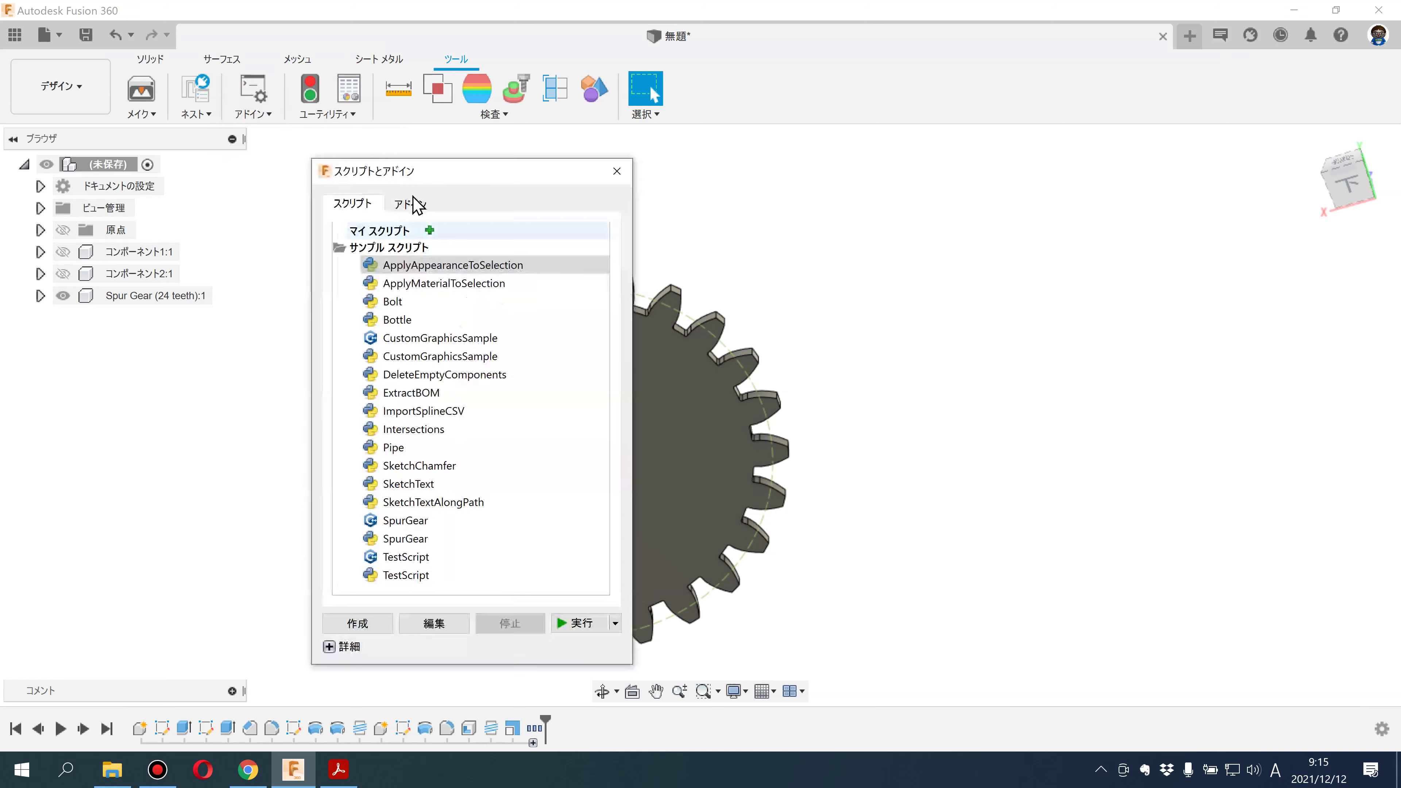
{"action": "left_click", "coordinate": [410, 204]}
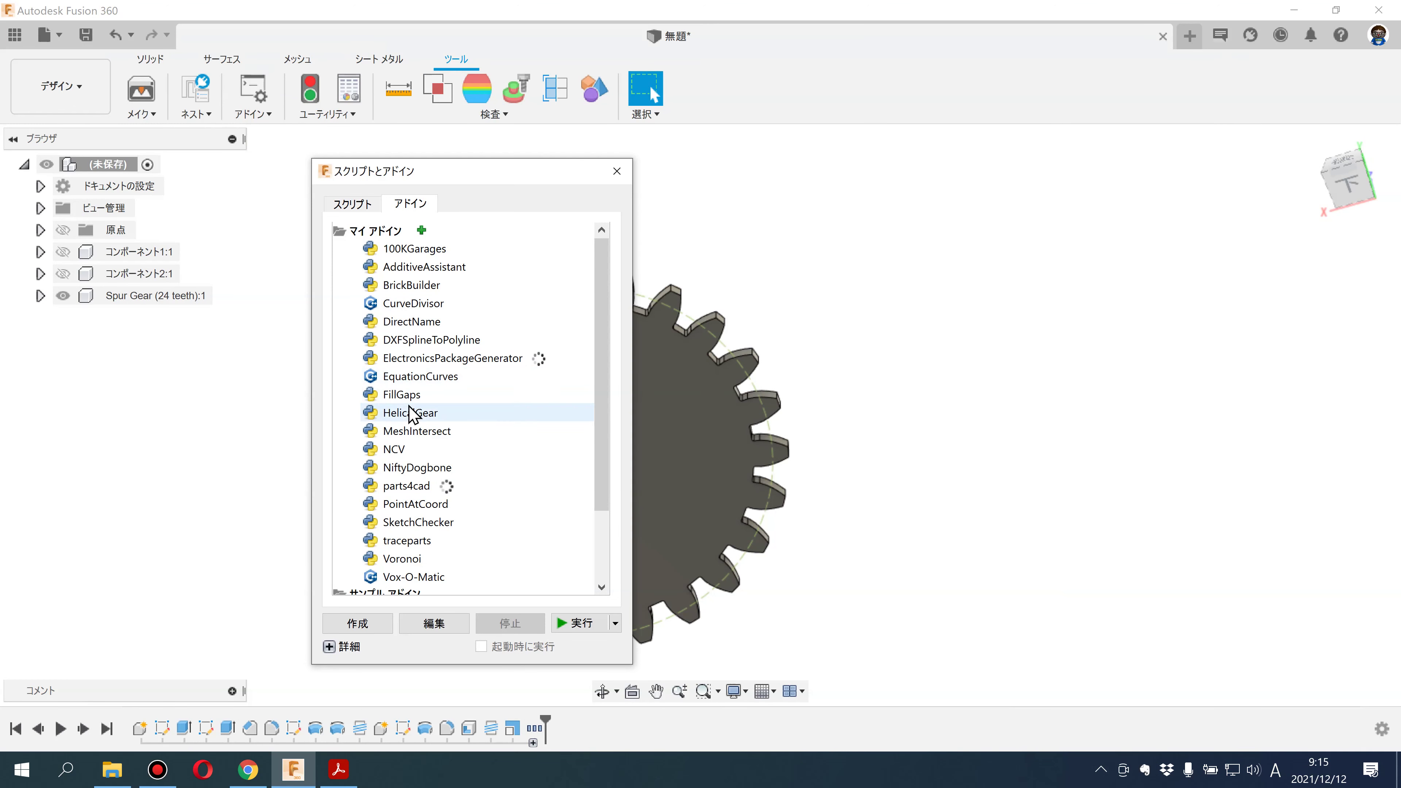
{"action": "mouse_move", "coordinate": [411, 412]}
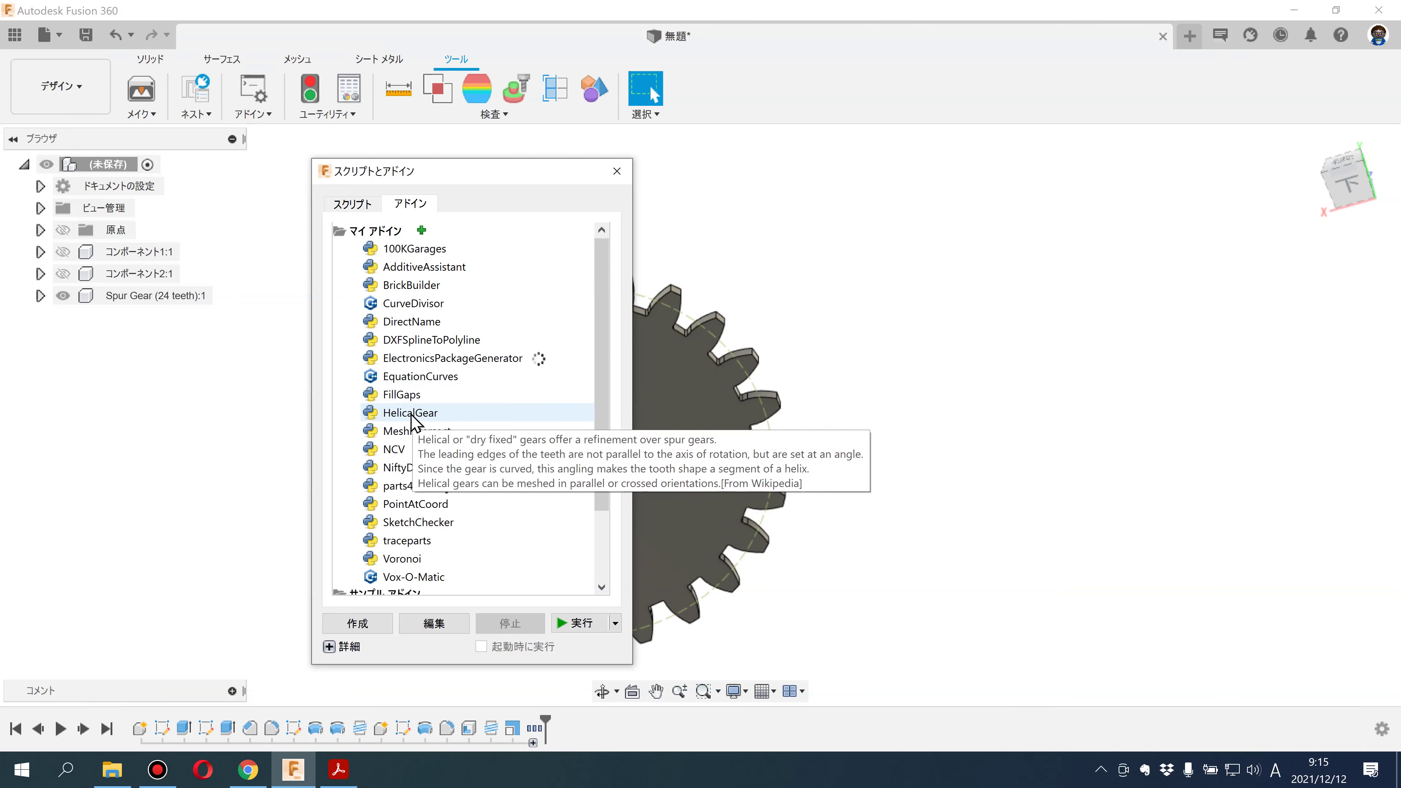
{"action": "left_click", "coordinate": [410, 415]}
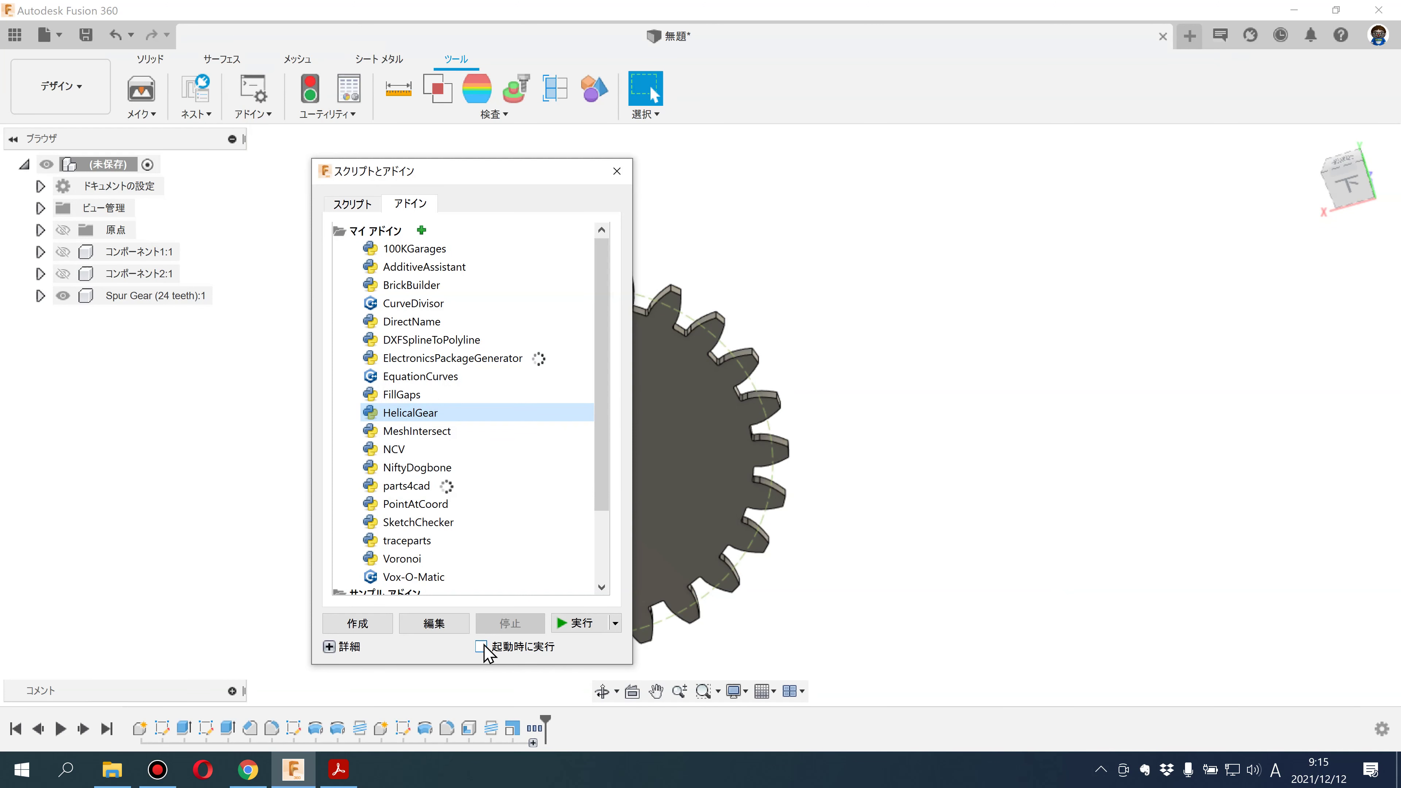
{"action": "left_click", "coordinate": [574, 623]}
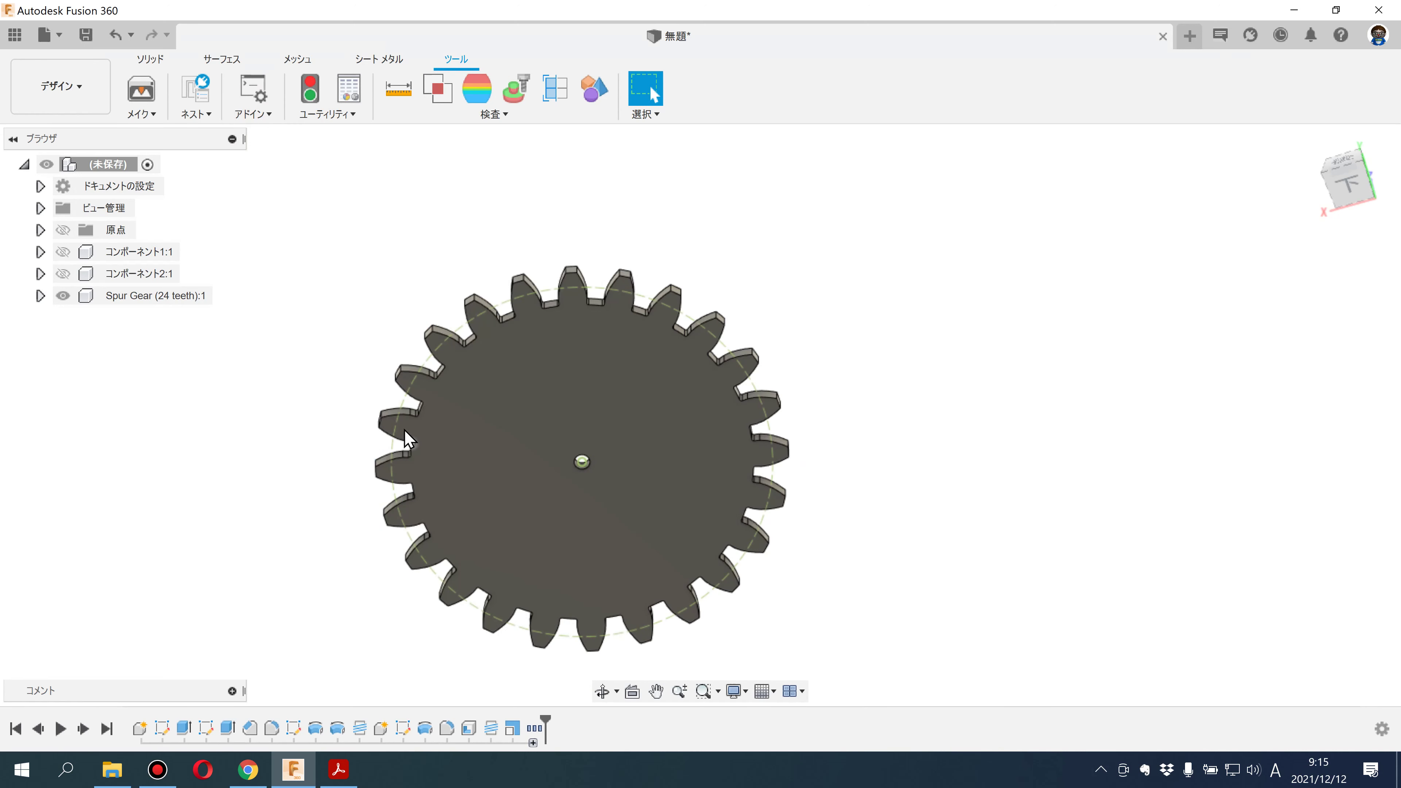
{"action": "left_click", "coordinate": [150, 59]}
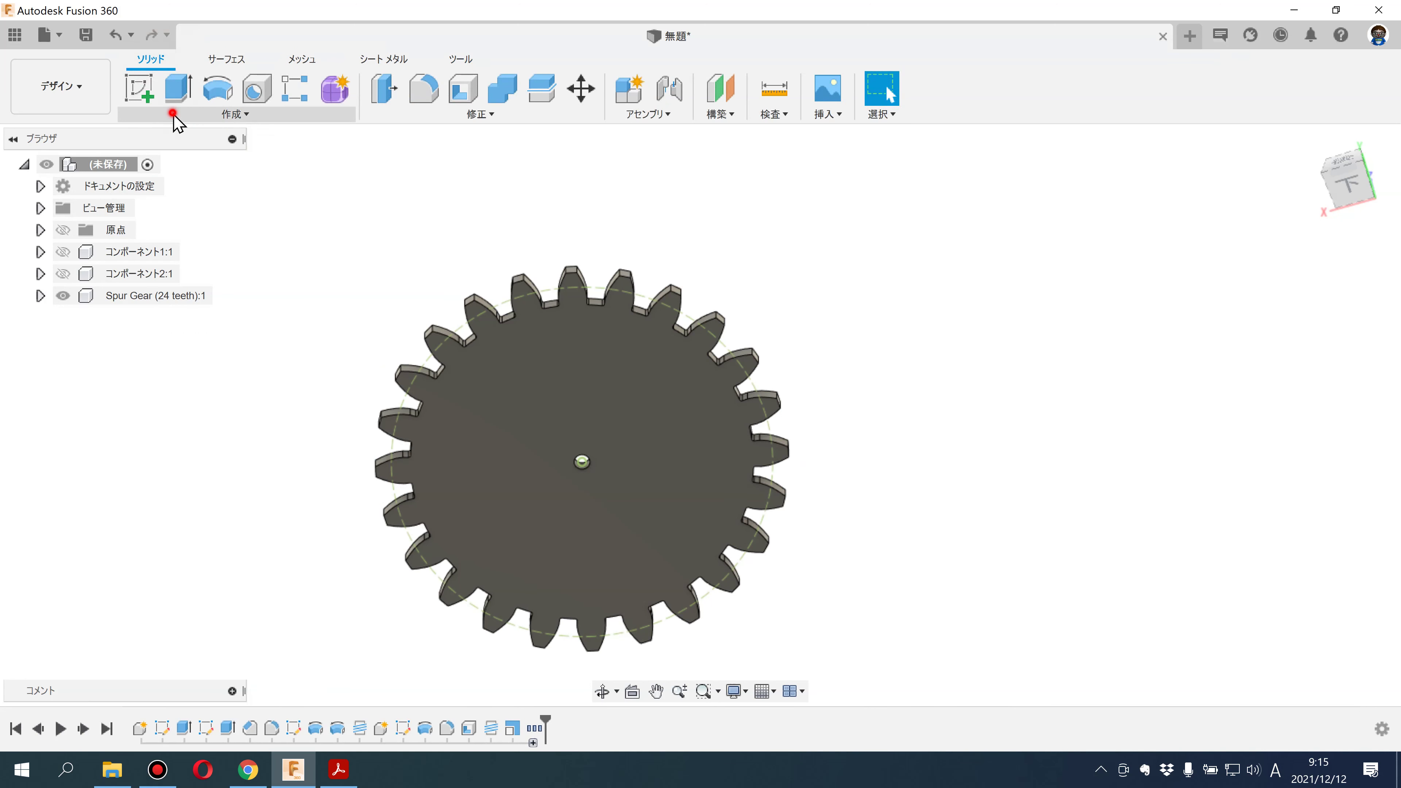
Create a 16-tooth, 30° right-hand helical gear with Create > Helical Gear.
{"action": "left_click", "coordinate": [177, 116]}
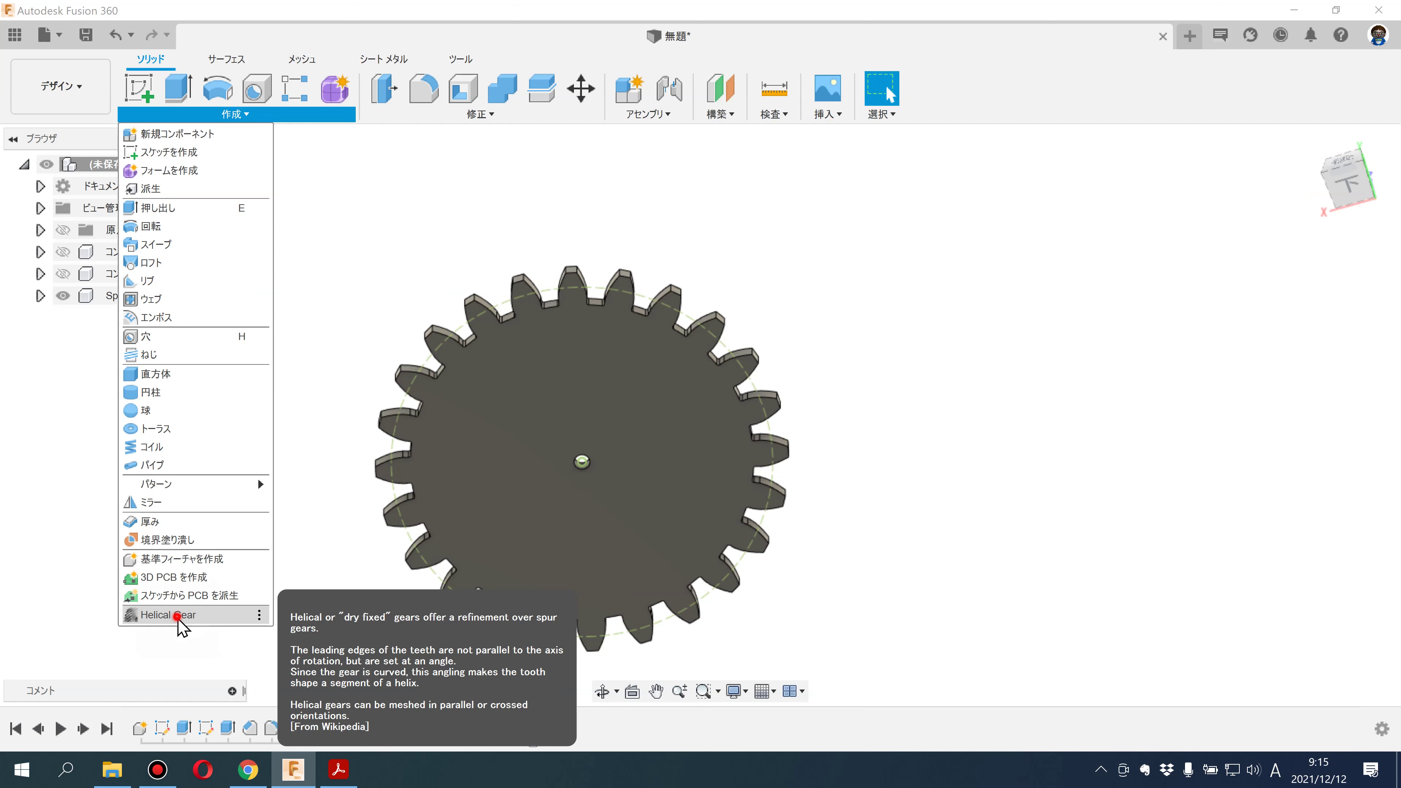
{"action": "left_click", "coordinate": [175, 615]}
{"action": "middle_click_drag", "start_coordinate": [638, 367], "coordinate": [319, 352]}
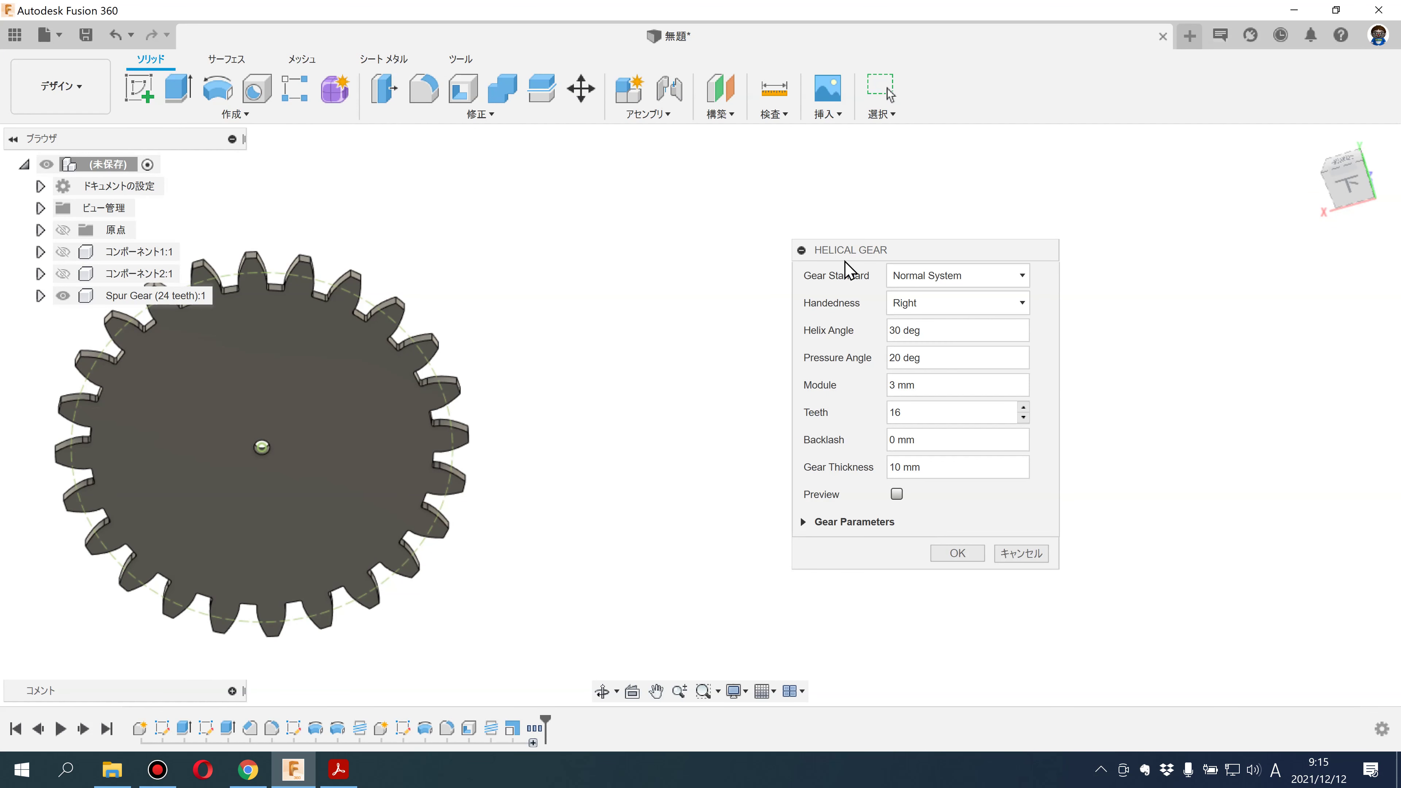
{"action": "left_click", "coordinate": [960, 554]}
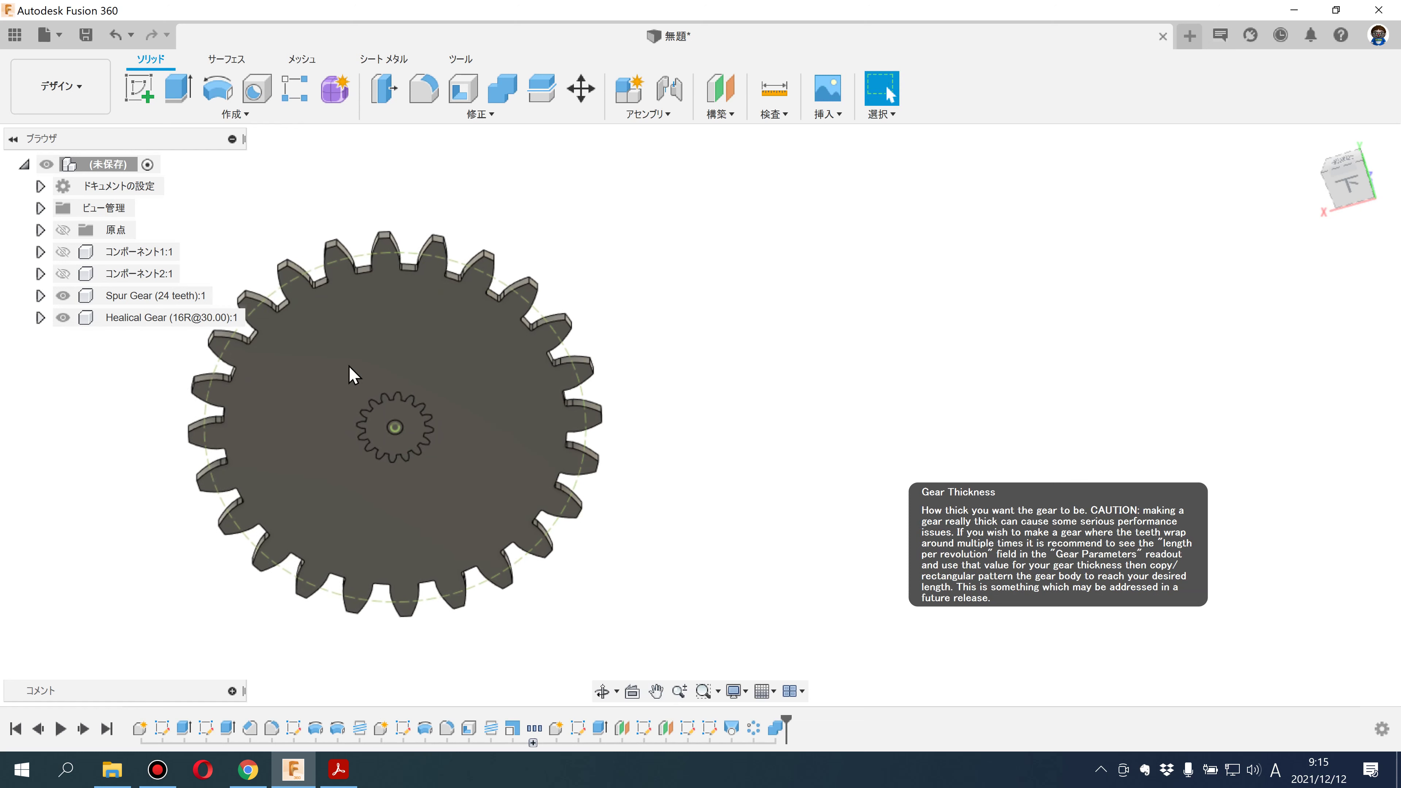
Hide the spur gear and orbit to view the helical gear's top face.
{"action": "left_click", "coordinate": [63, 296]}
{"action": "scroll", "coordinate": [367, 425], "scroll_direction": "up", "scroll_amount": 3}
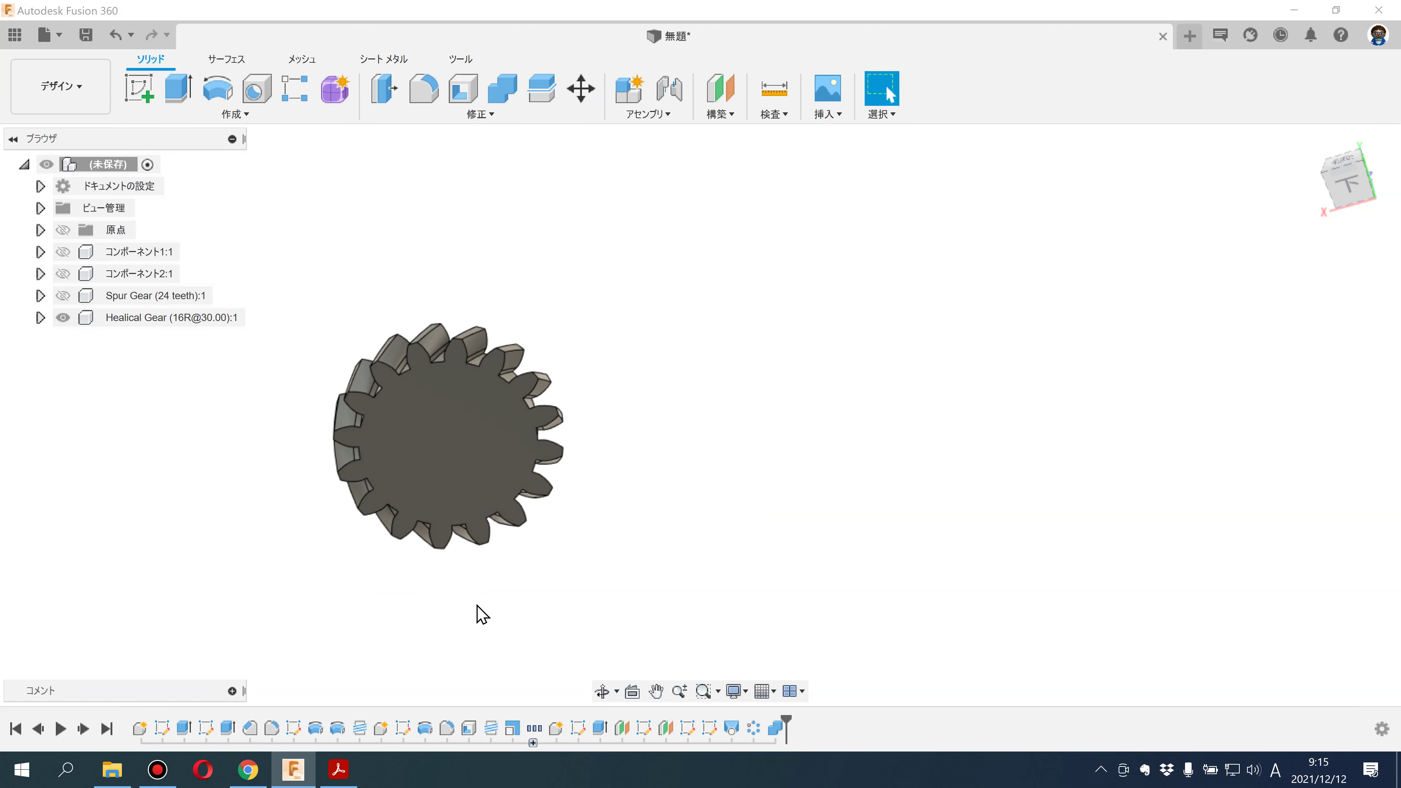
{"action": "middle_click_drag", "start_coordinate": [579, 587], "coordinate": [573, 403], "text": "shift"}
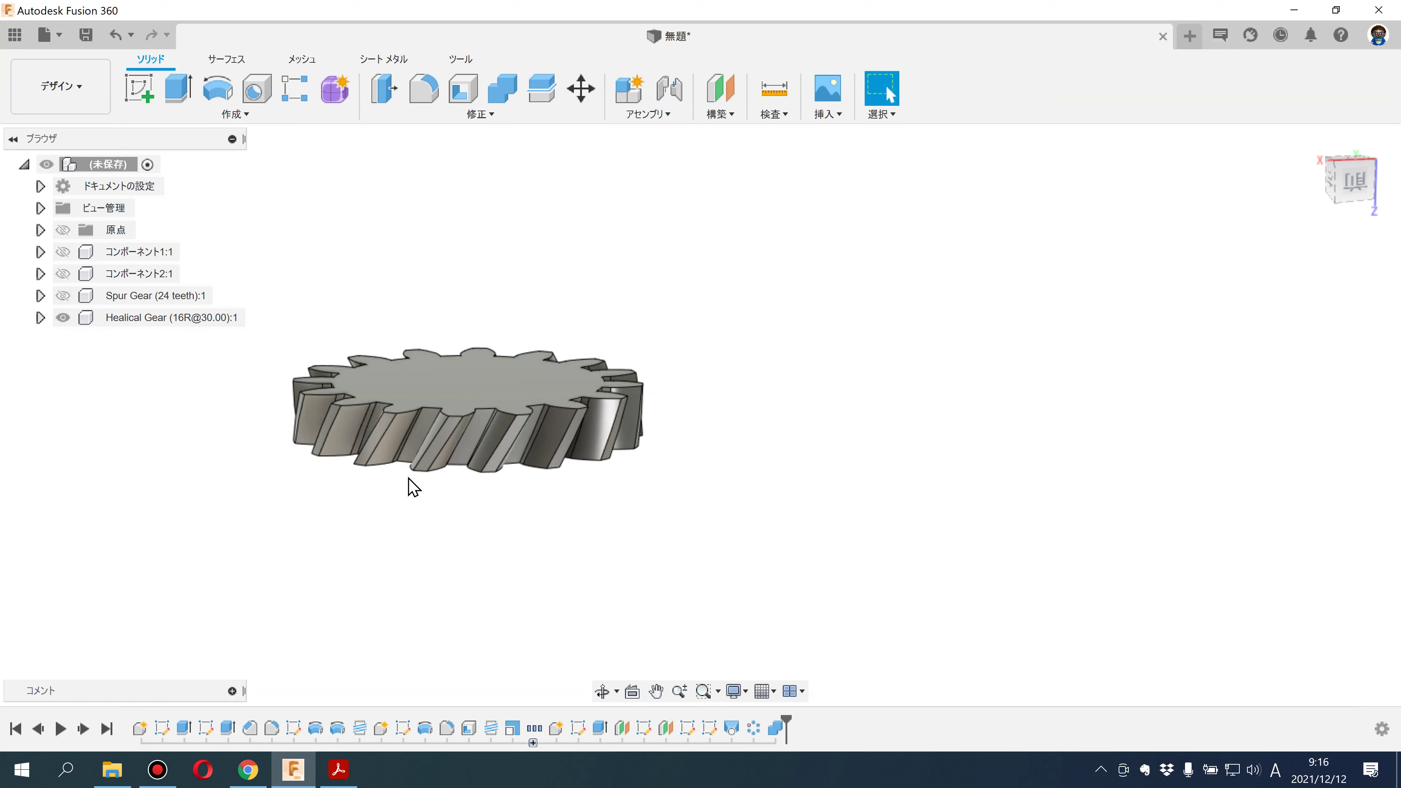
{"action": "scroll", "coordinate": [407, 485], "scroll_direction": "up", "scroll_amount": 3}
{"action": "middle_click_drag", "start_coordinate": [508, 518], "coordinate": [446, 553], "text": "shift"}
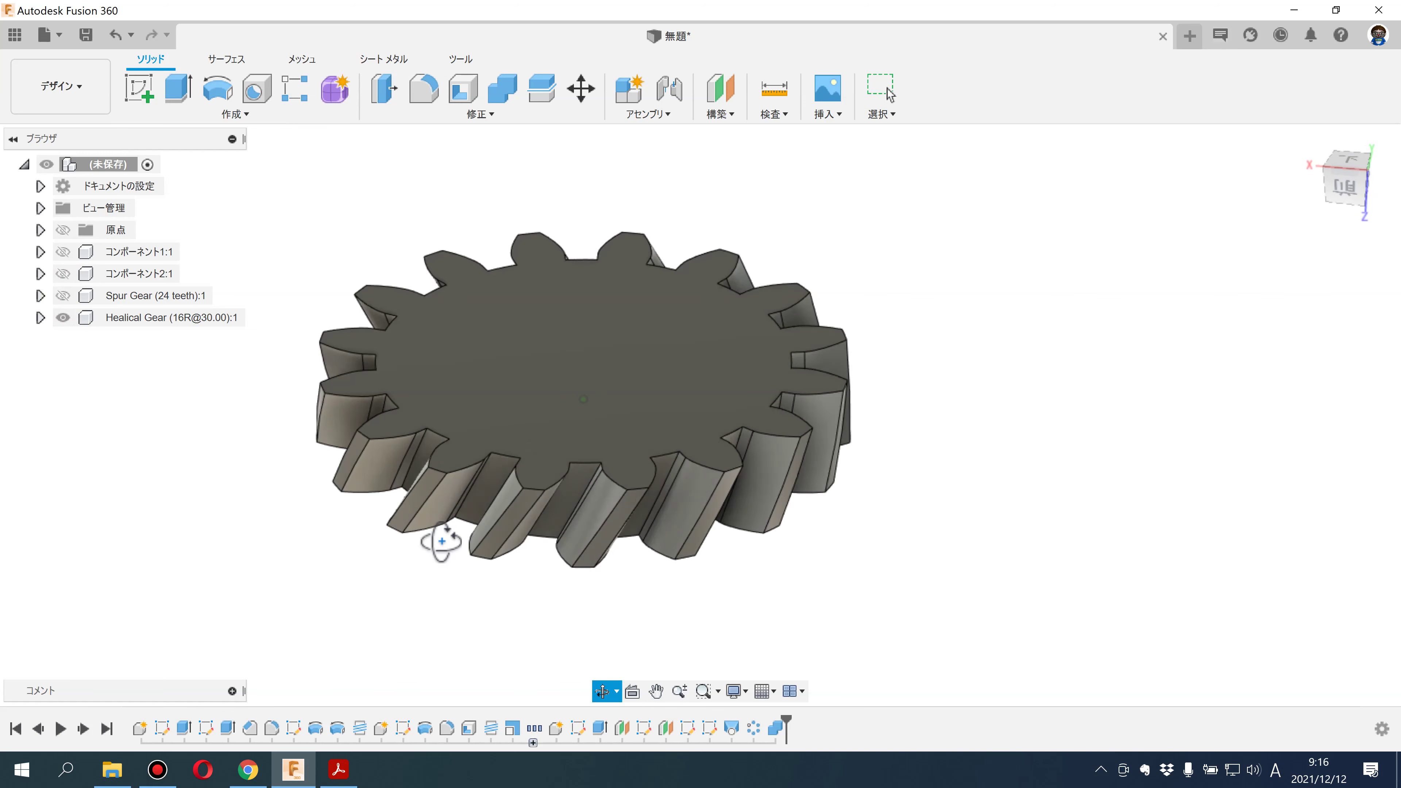
{"action": "left_click", "coordinate": [339, 770]}
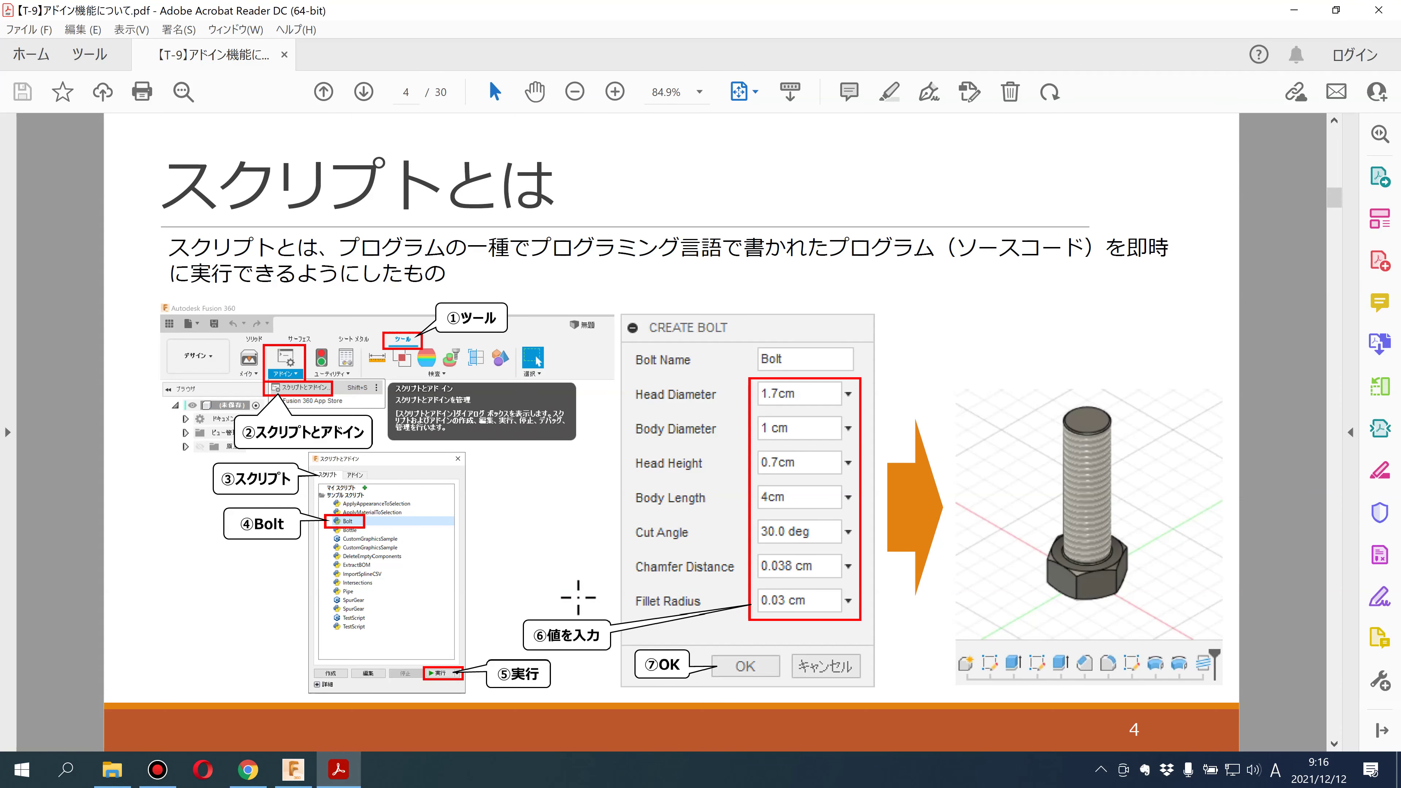
Page the Acrobat slides forward to page 3, the Autodesk App Store slide.
{"action": "scroll", "coordinate": [574, 634], "scroll_direction": "up", "scroll_amount": 1}
{"action": "scroll", "coordinate": [524, 607], "scroll_direction": "up", "scroll_amount": 1}
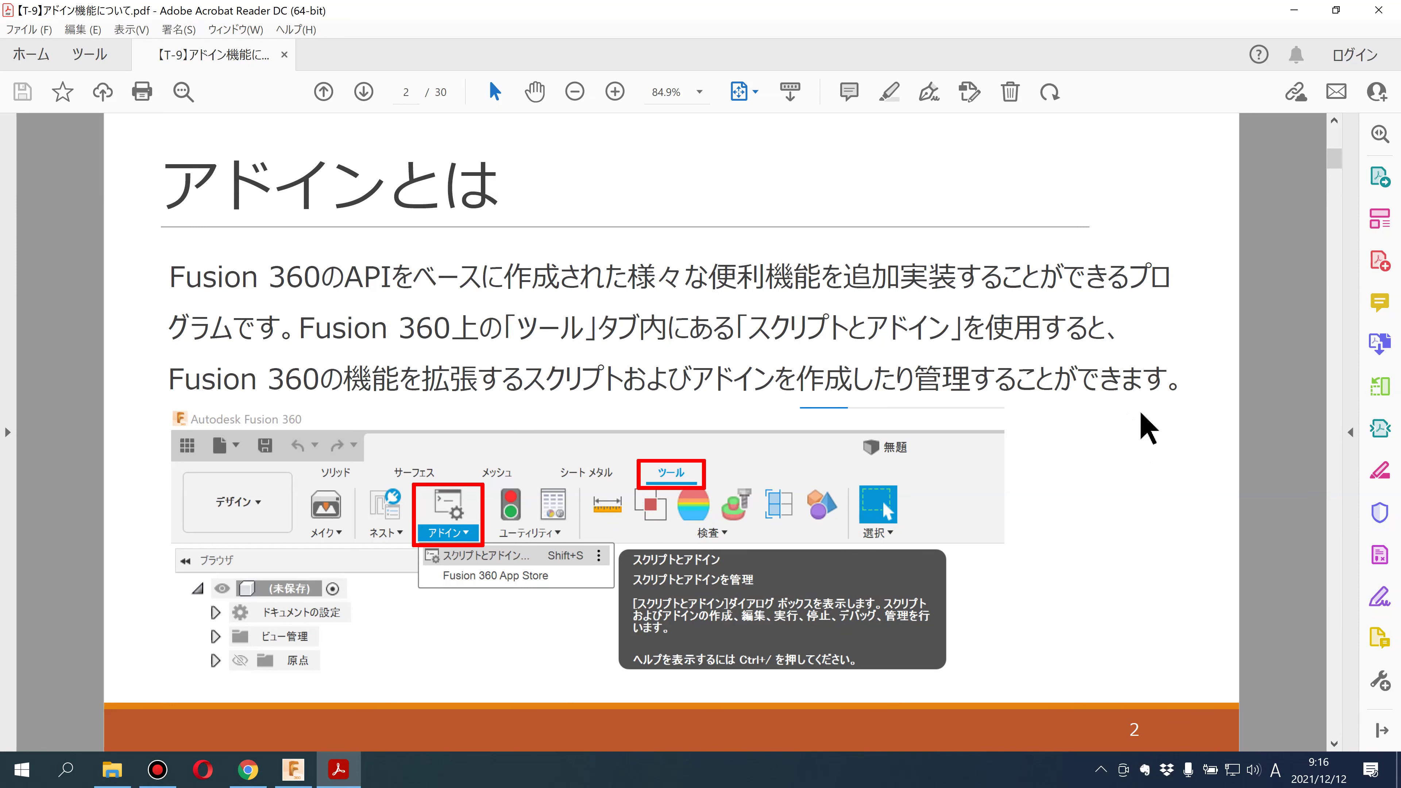
{"action": "scroll", "coordinate": [1126, 441], "scroll_direction": "down", "scroll_amount": 1}
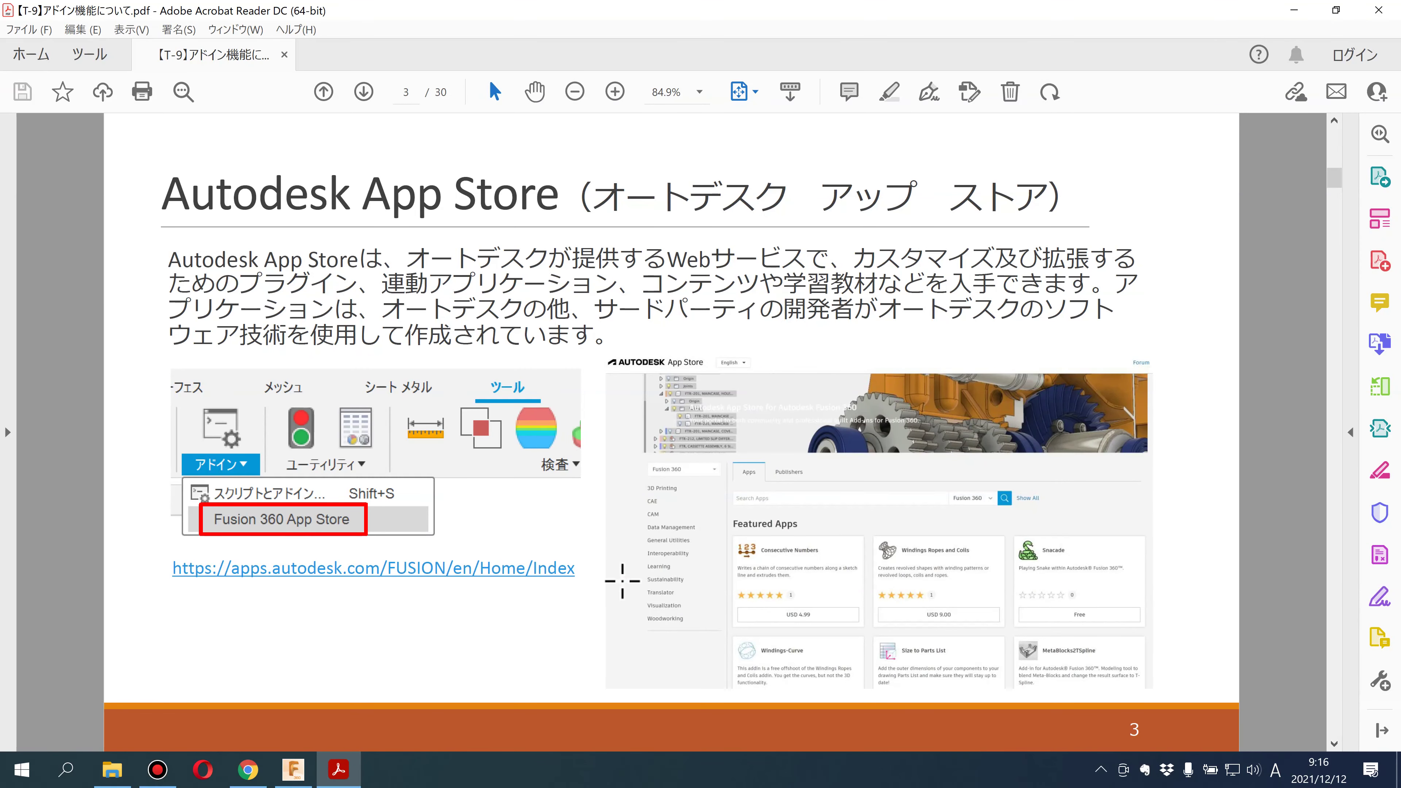
Bring the App Store's Fusion 360 page up in Chrome, scrolled to the top.
{"action": "left_click", "coordinate": [248, 769]}
{"action": "scroll", "coordinate": [212, 225], "scroll_direction": "up", "scroll_amount": 3}
{"action": "scroll", "coordinate": [197, 338], "scroll_direction": "up", "scroll_amount": 10}
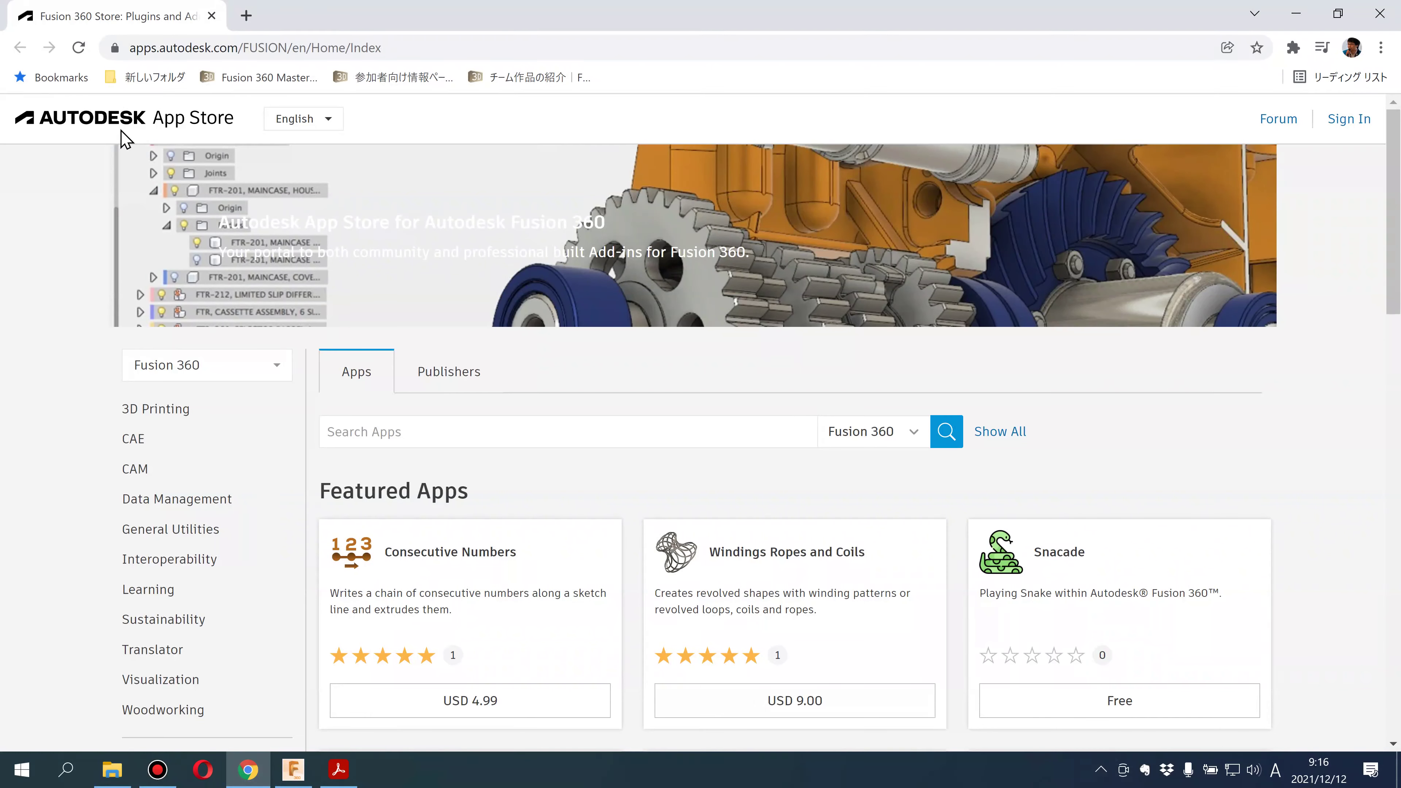
Compare with the App Store slide, then scroll the store down to Most Popular Autodesk Apps.
{"action": "left_click", "coordinate": [339, 770]}
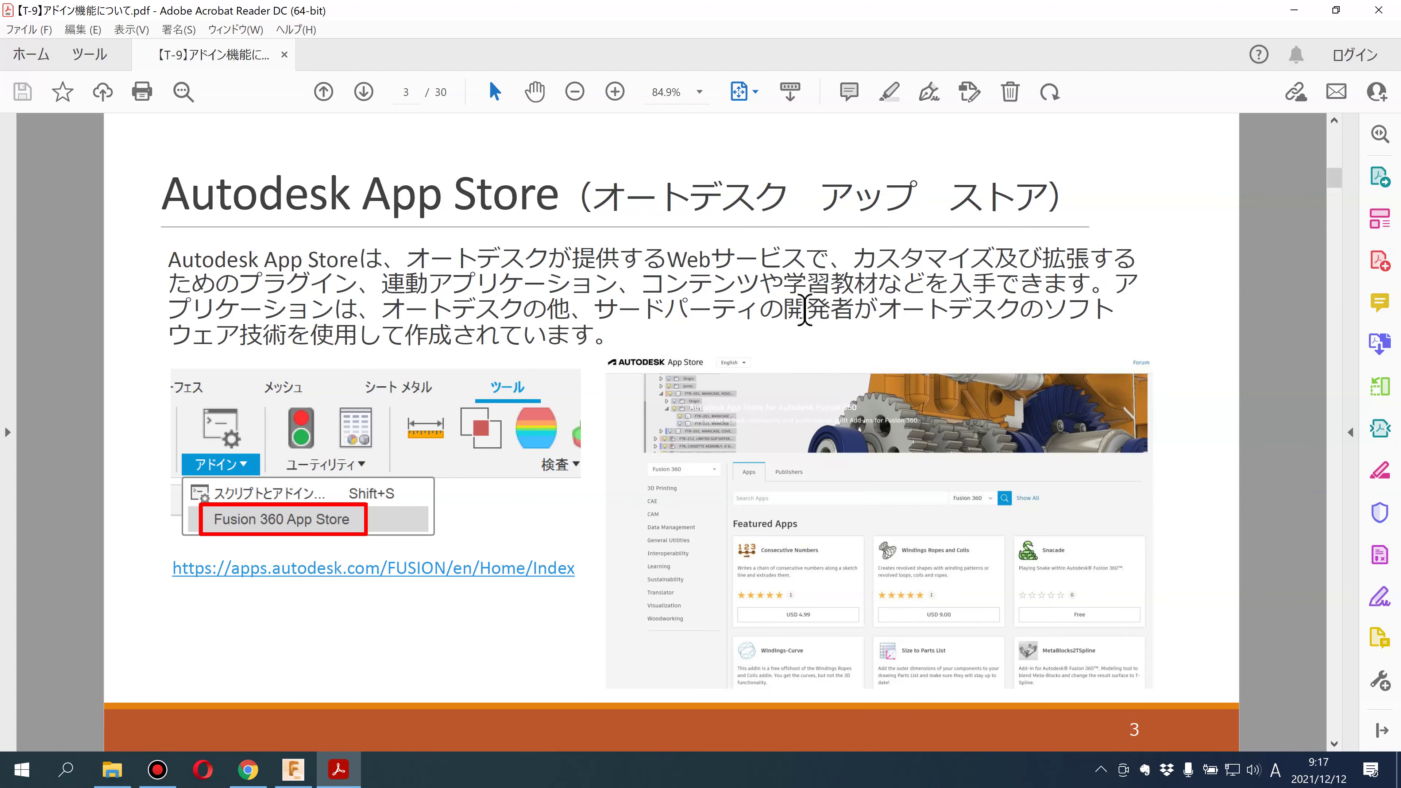
{"action": "left_click", "coordinate": [248, 770]}
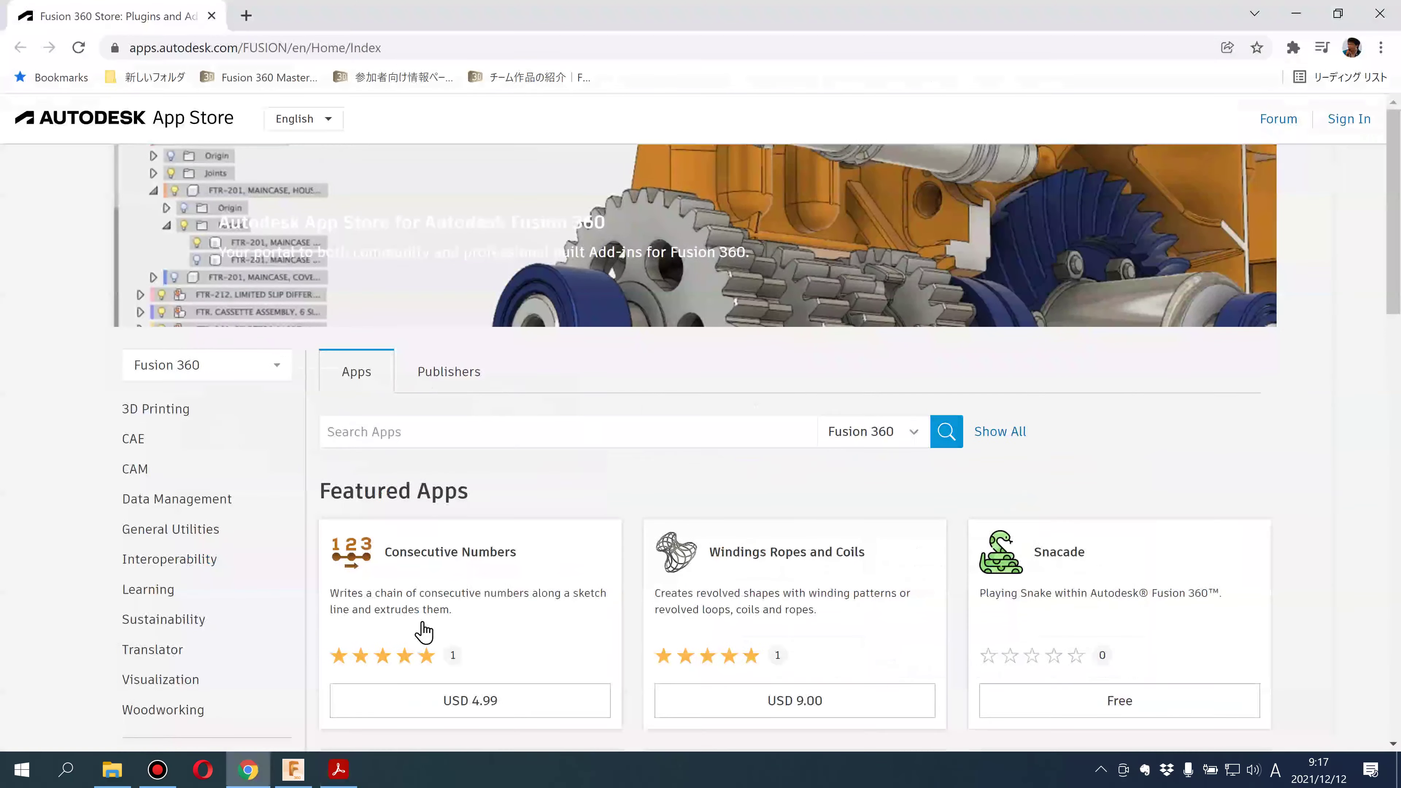
{"action": "scroll", "coordinate": [552, 634], "scroll_direction": "down", "scroll_amount": 1}
{"action": "scroll", "coordinate": [619, 635], "scroll_direction": "down", "scroll_amount": 2}
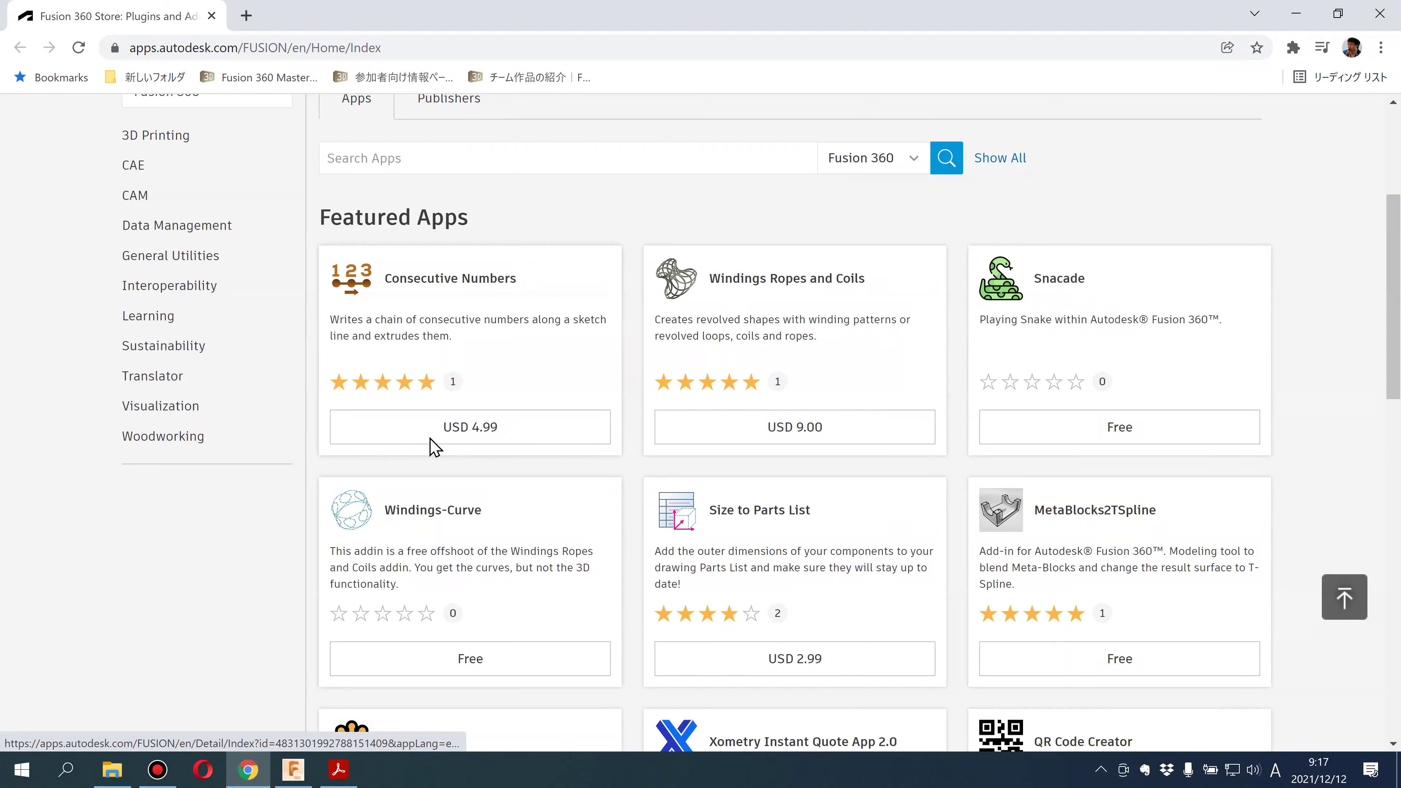
{"action": "scroll", "coordinate": [430, 551], "scroll_direction": "down", "scroll_amount": 3}
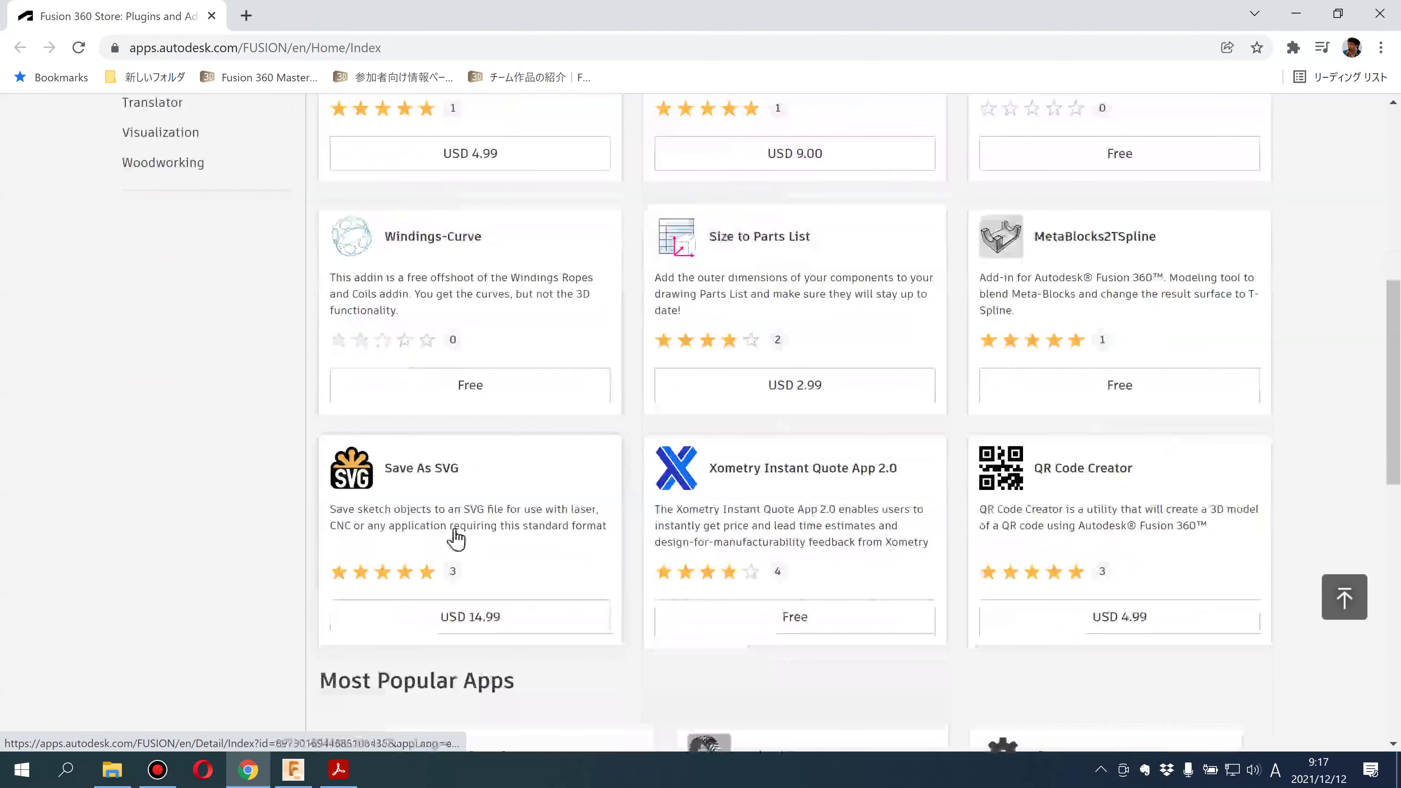
{"action": "scroll", "coordinate": [359, 572], "scroll_direction": "down", "scroll_amount": 2}
{"action": "scroll", "coordinate": [356, 568], "scroll_direction": "down", "scroll_amount": 3}
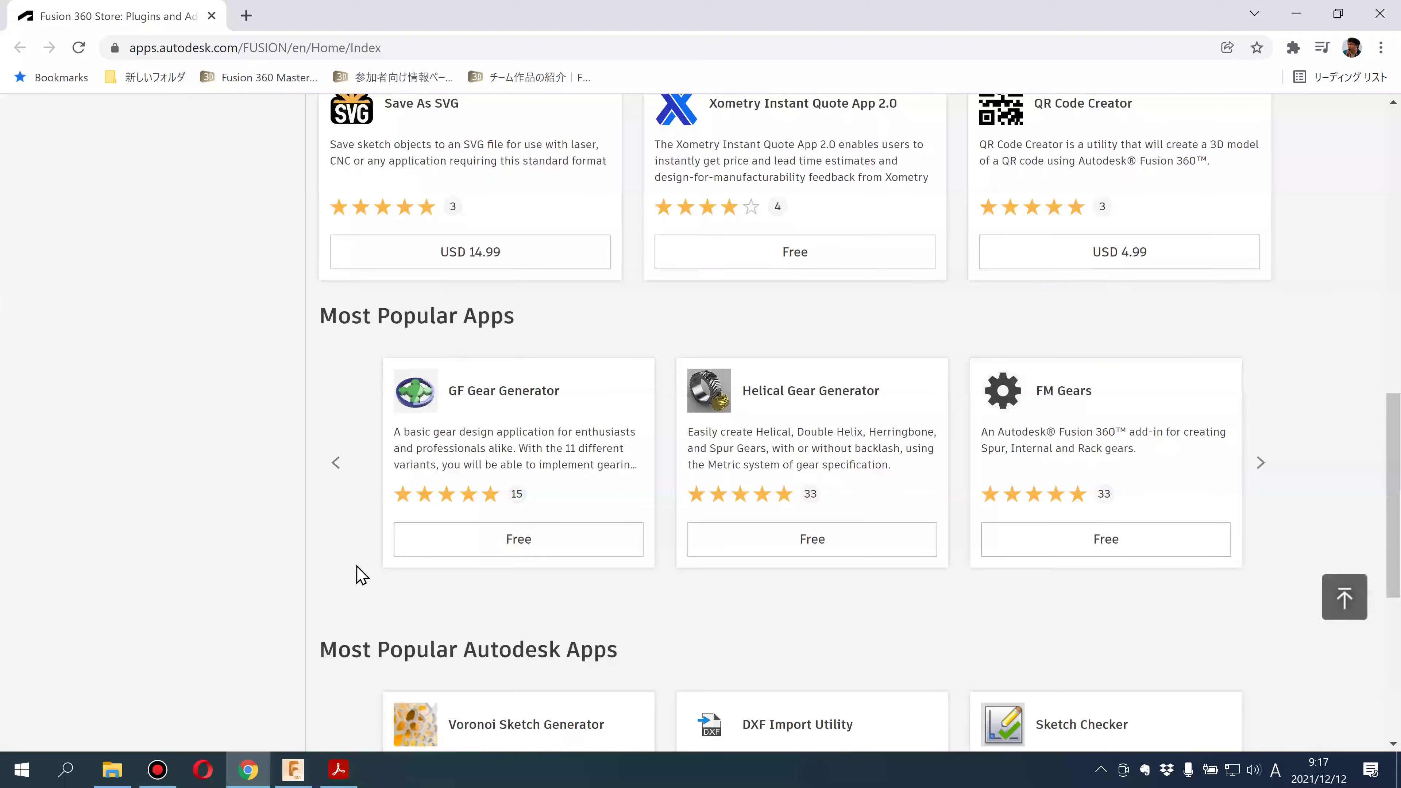
{"action": "scroll", "coordinate": [351, 563], "scroll_direction": "down", "scroll_amount": 2}
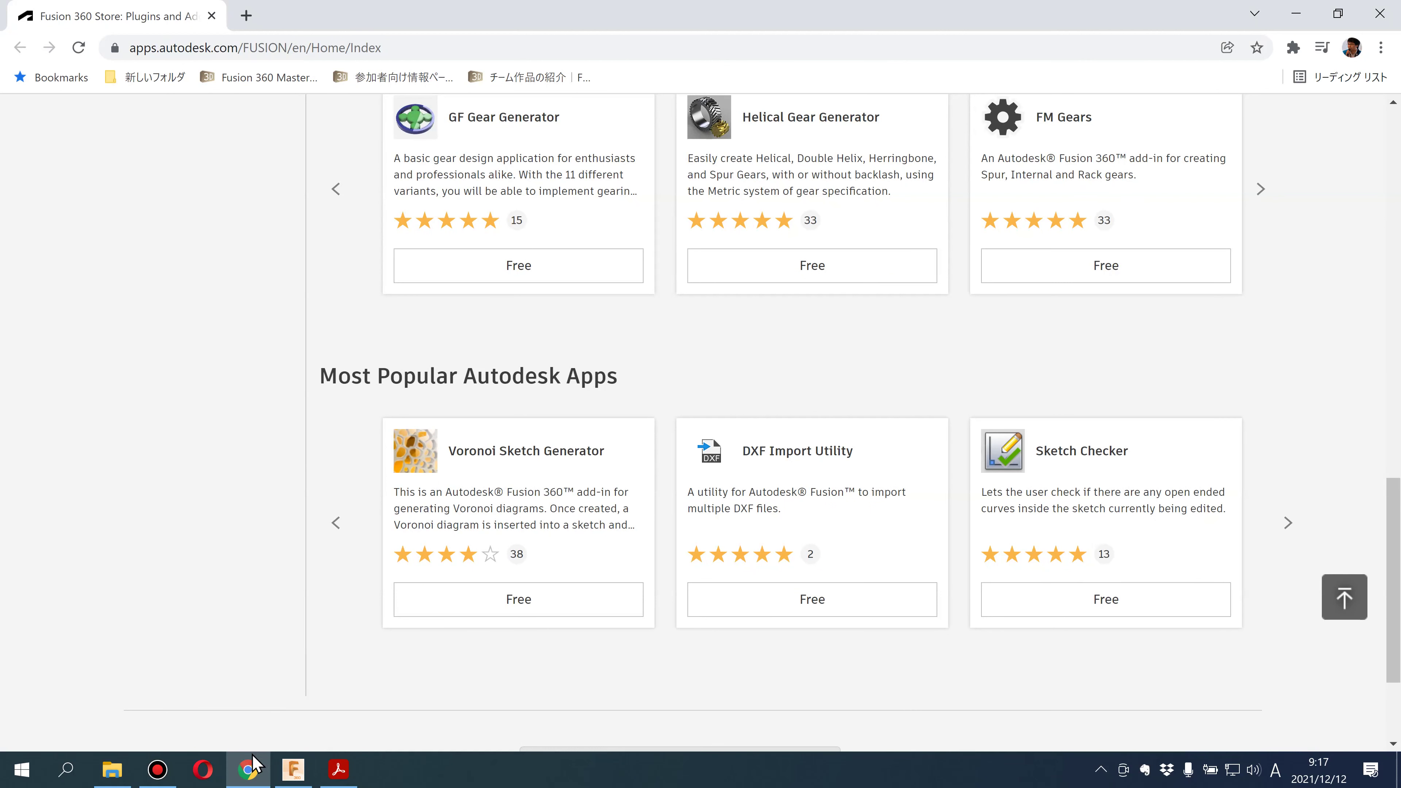
{"action": "left_click", "coordinate": [293, 770]}
{"action": "mouse_move", "coordinate": [451, 594]}
{"action": "middle_mouse_down"}
{"action": "mouse_move", "coordinate": [472, 600]}
{"action": "mouse_move", "coordinate": [423, 610]}
{"action": "mouse_move", "coordinate": [426, 622]}
{"action": "middle_mouse_up"}
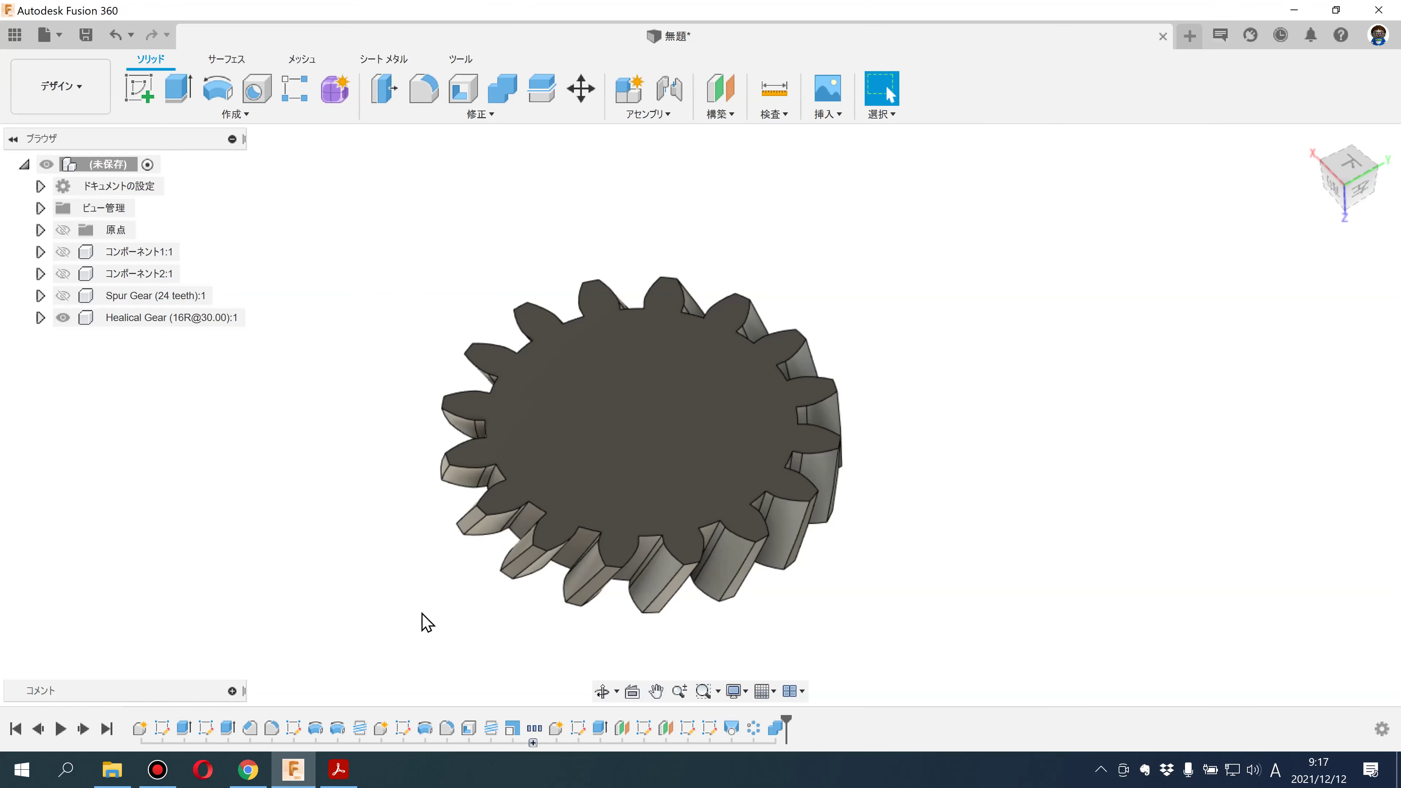